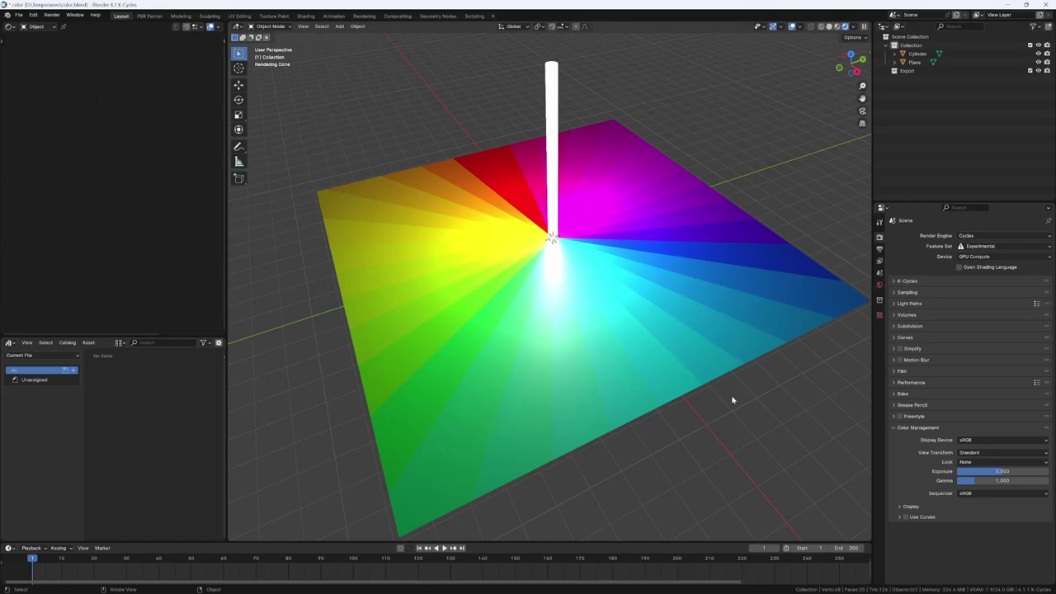
Switch to the browser to view the YouTube results on Blender configuration for ICC color accurate display, and return to Blender
key("alt+Tab")
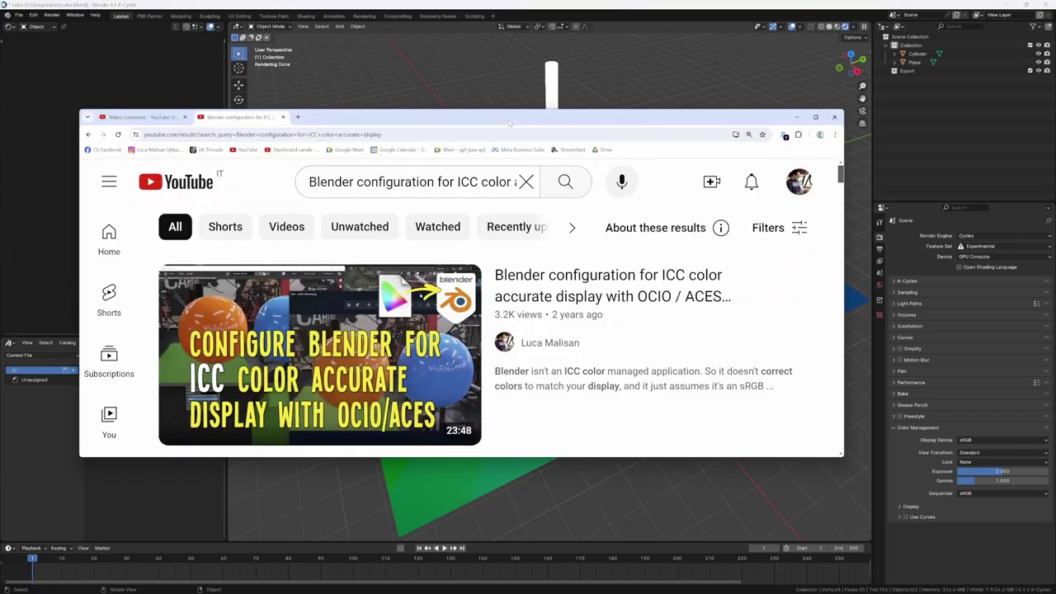
mouse_move(682, 285)
left_click(557, 7)
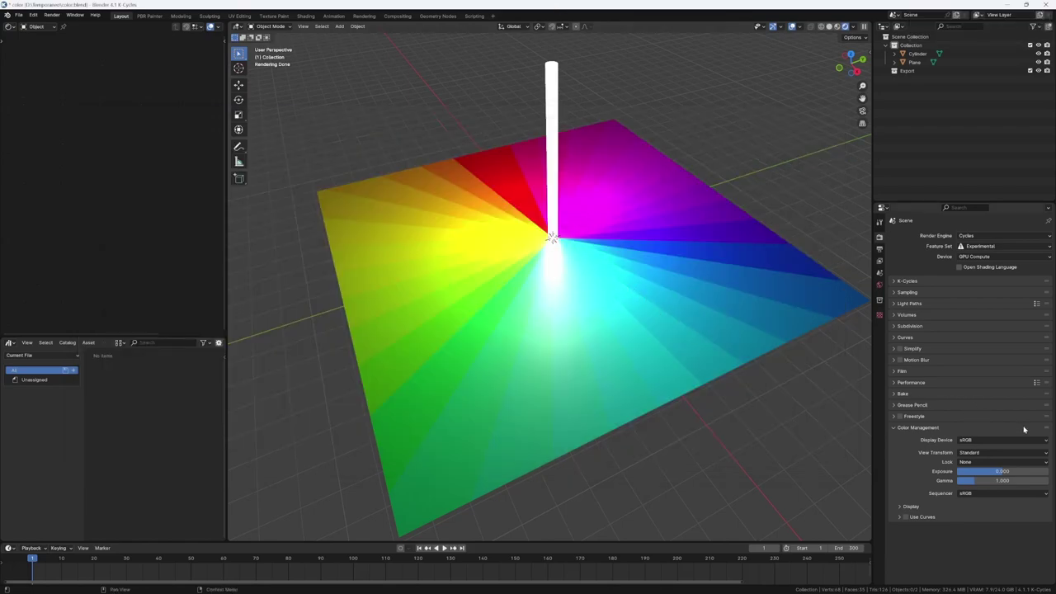
Set the scene's color management display device to Display P3, comparing the rendered color wheel with sRGB
left_click(991, 440)
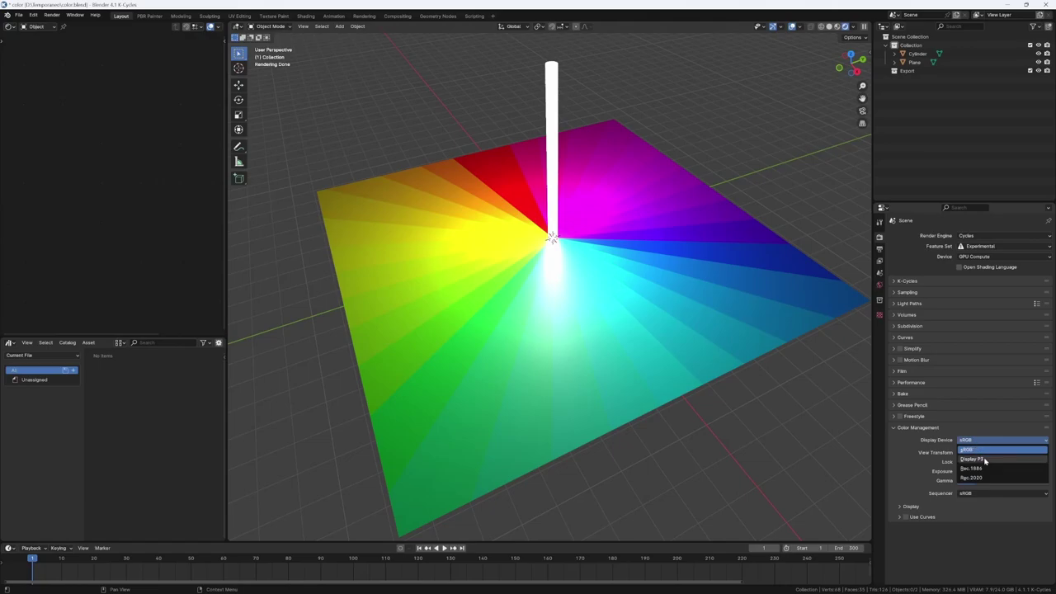
left_click(985, 459)
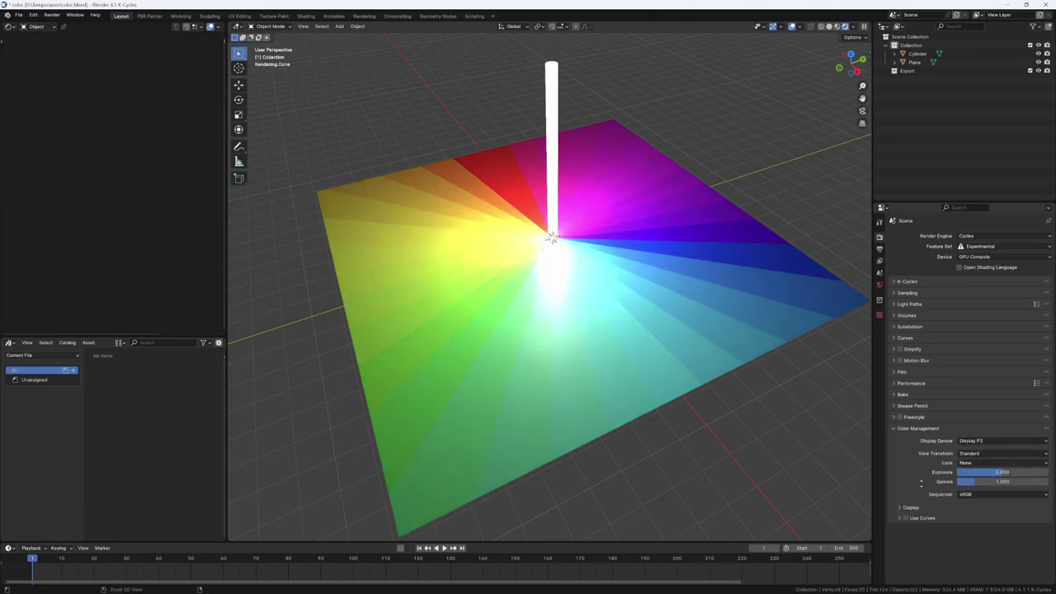
mouse_move(984, 459)
middle_mouse_down("ctrl")
mouse_move(997, 423)
mouse_move(990, 458)
middle_mouse_up("ctrl")
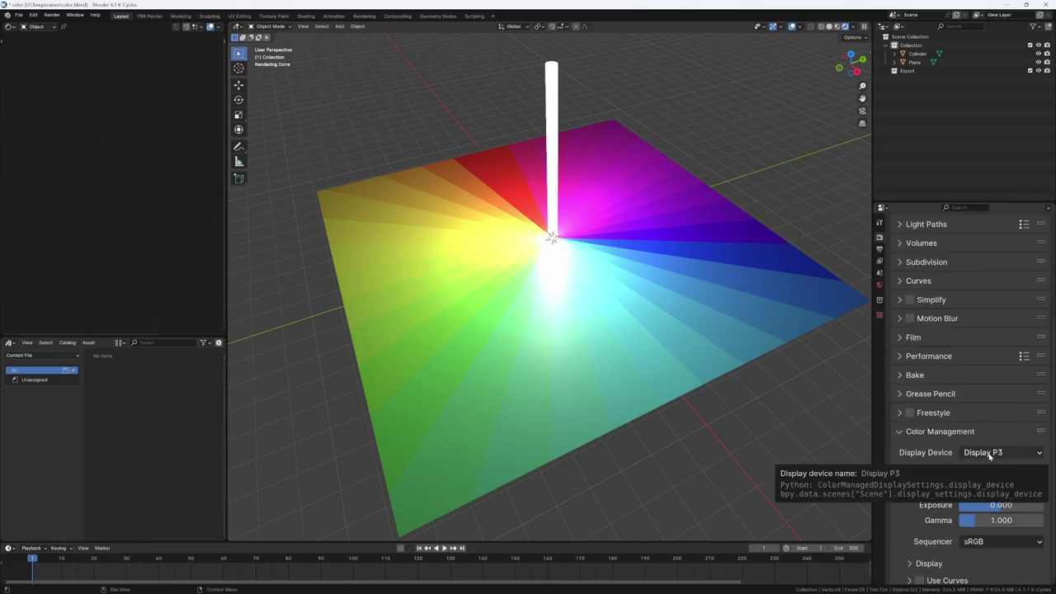
left_click(990, 456)
left_click(923, 467)
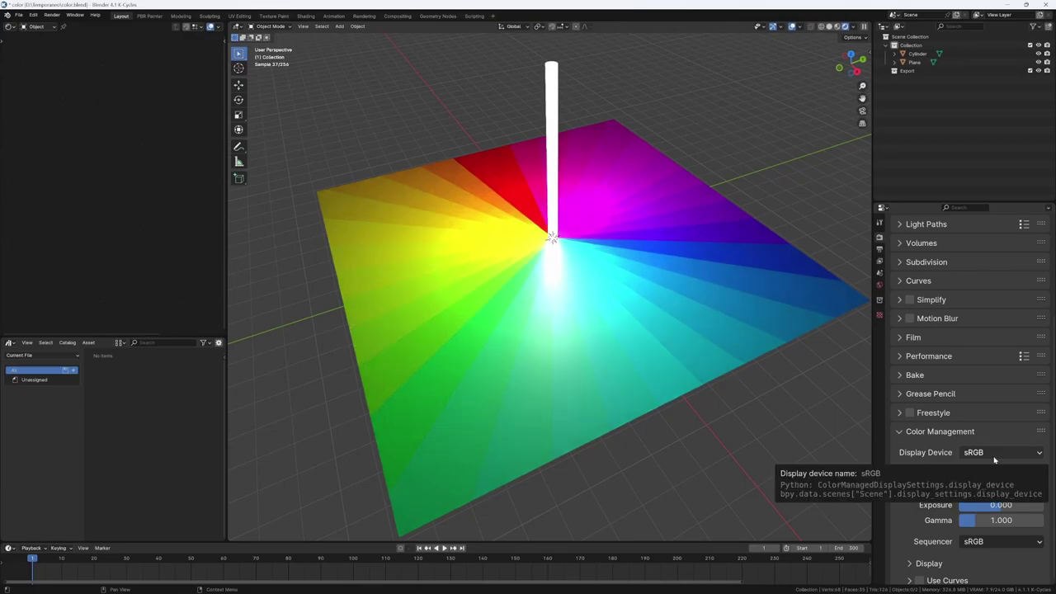
left_click(996, 454)
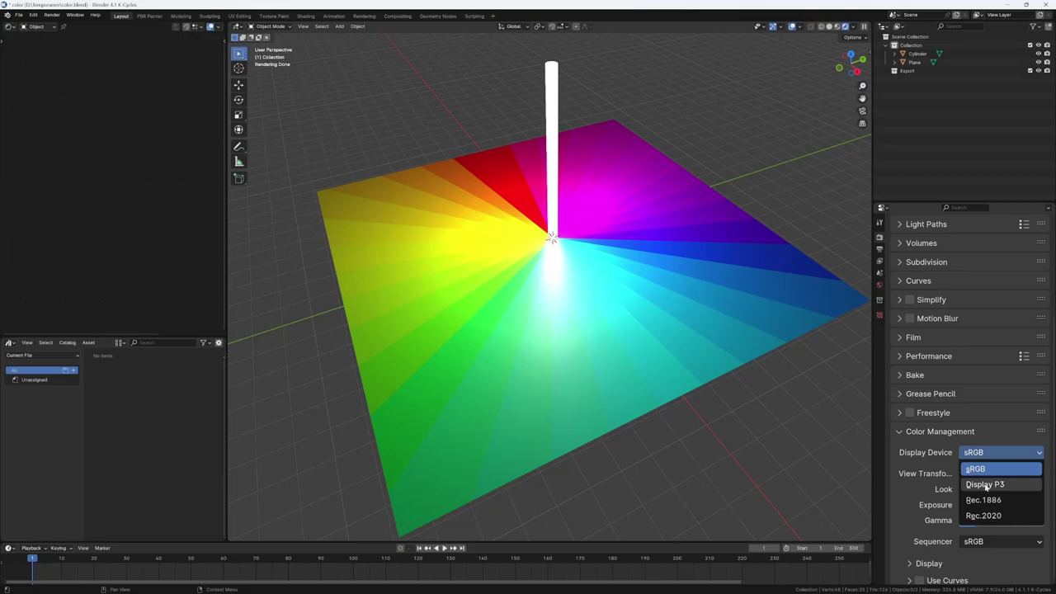
left_click(987, 485)
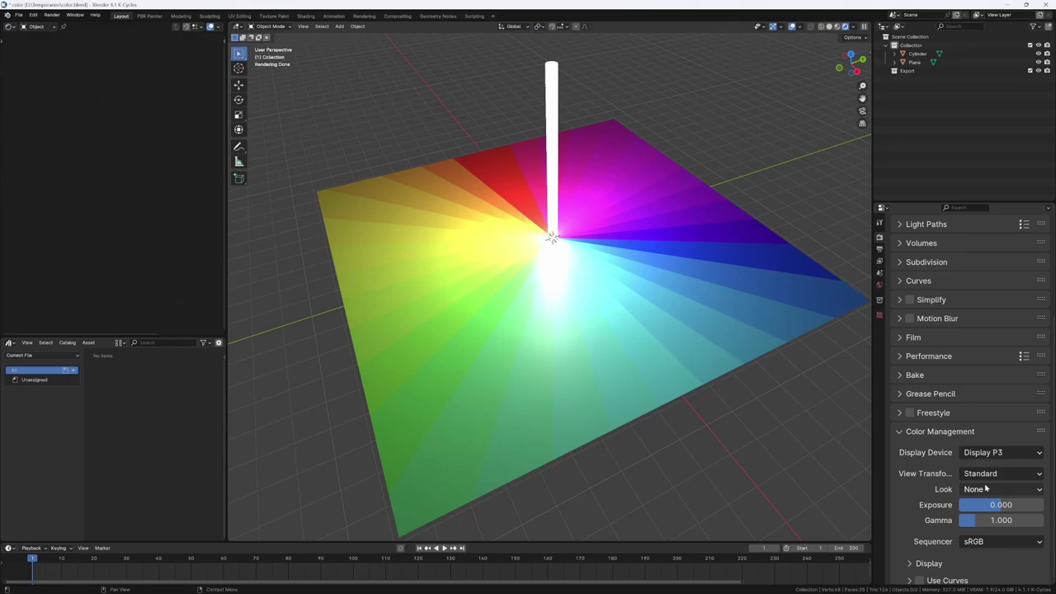
middle_click_drag(623, 336, 629, 303)
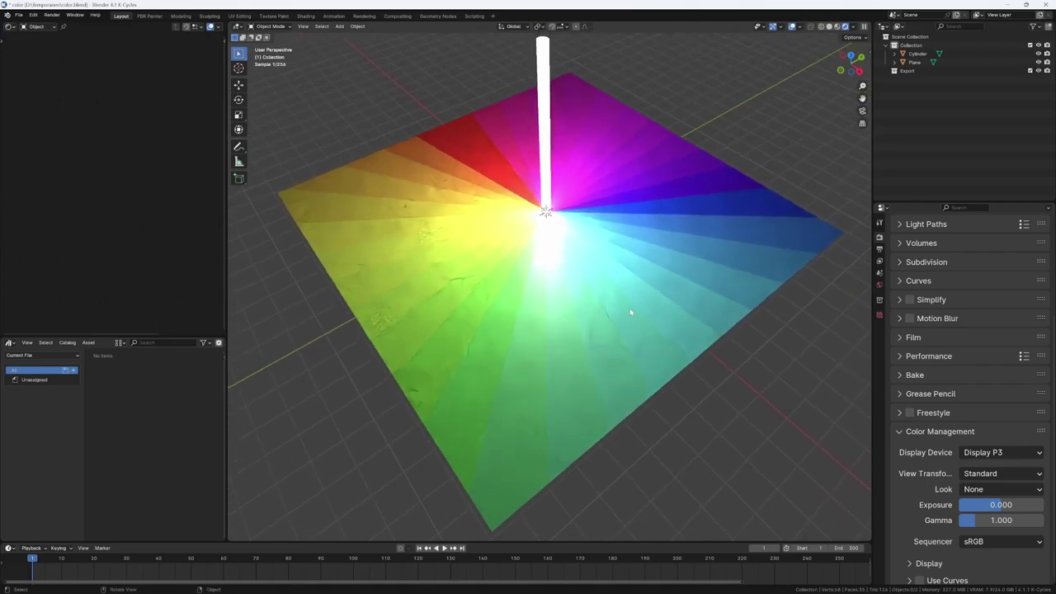
Switch to File Explorer and select the monitor profile CintiqPro24P_2023-07-08_2.2.icm in the Windows spool drivers color folder
key("alt+Tab")
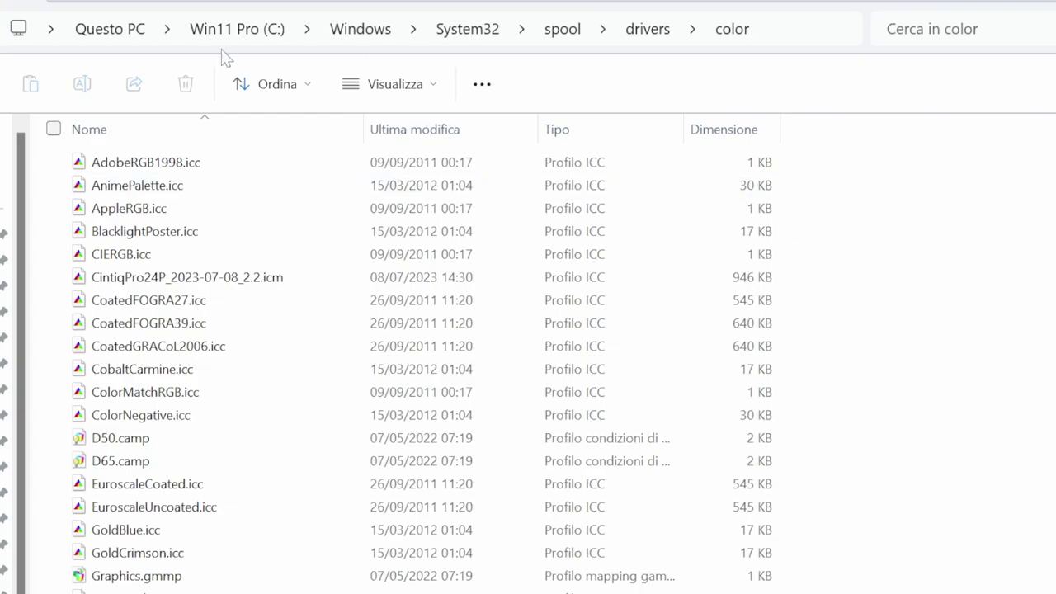
left_click(234, 282)
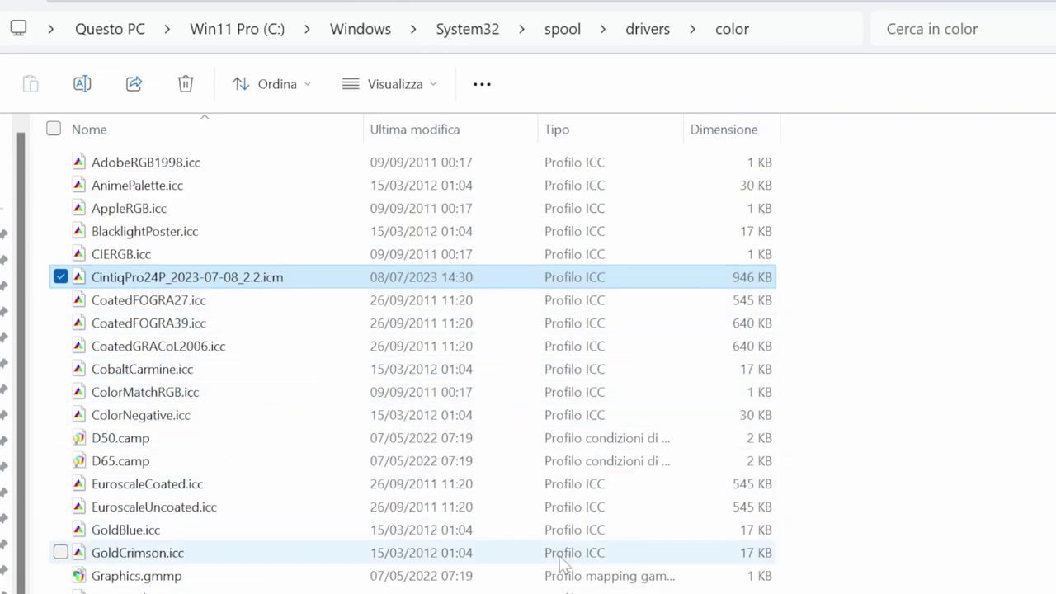
key("F2")
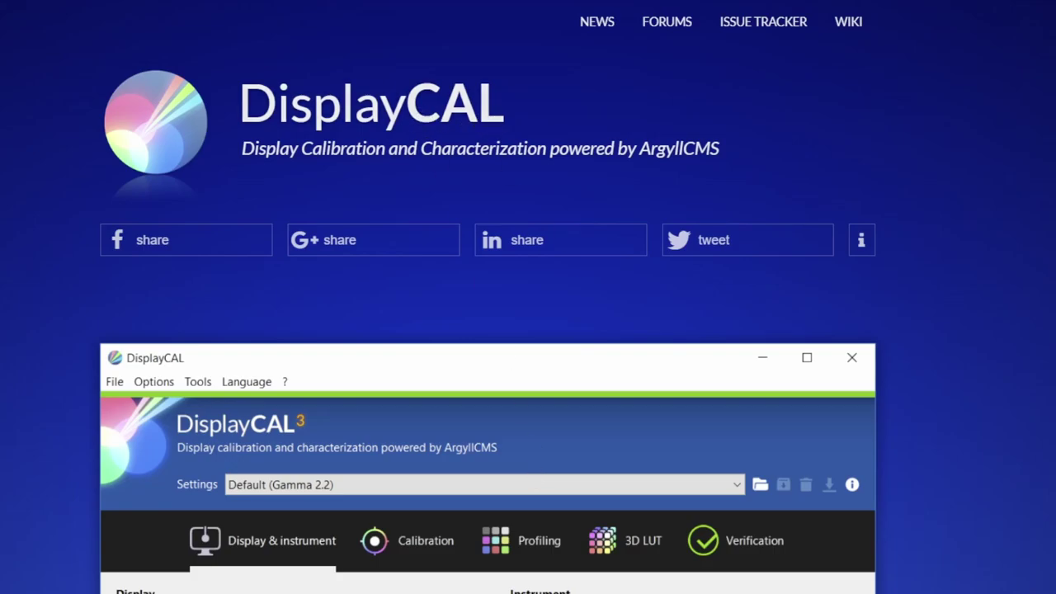
Look over the DisplayCAL website and its preview of the calibration and profiling window
scroll(528, 297, "down", 5)
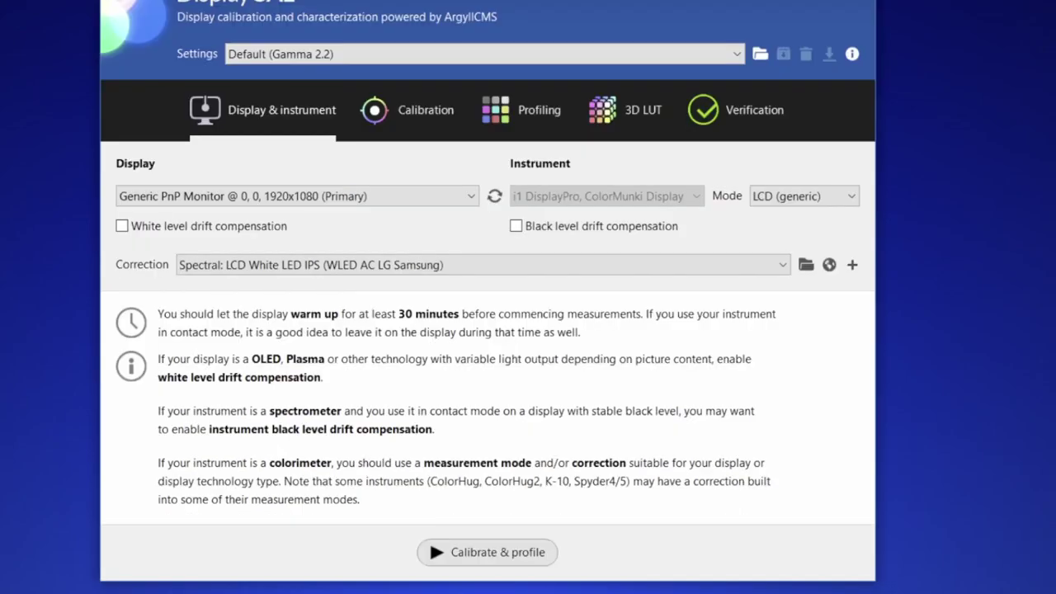
scroll(487, 331, "up", 4)
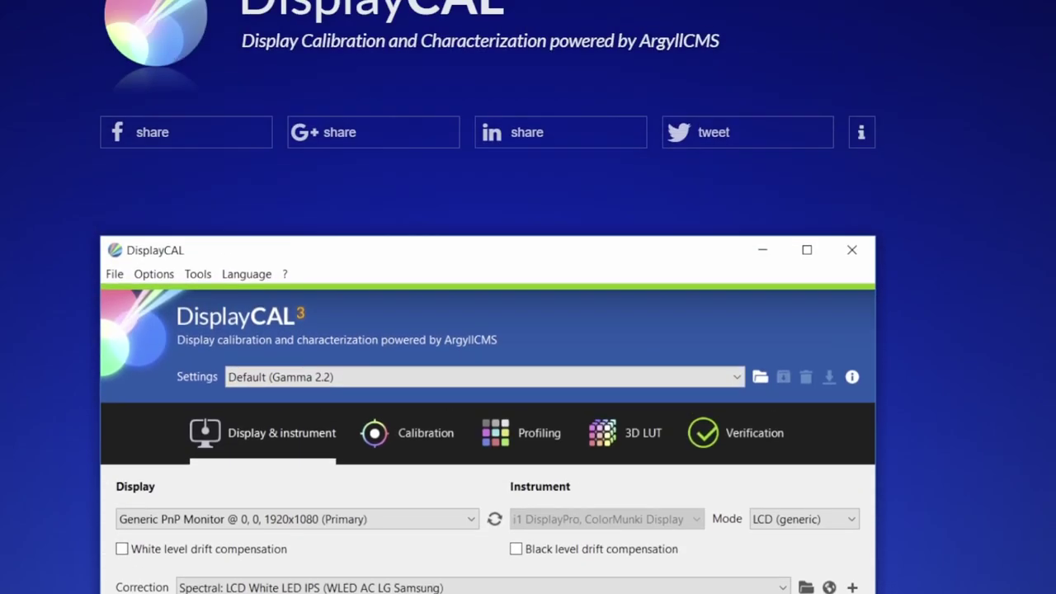
scroll(487, 330, "up", 1)
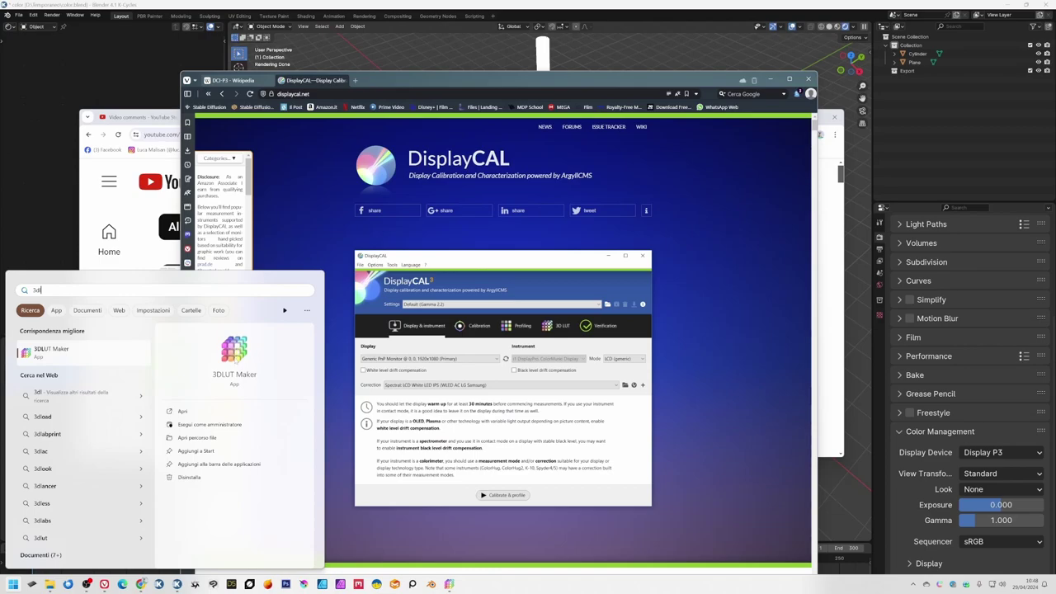
Open 3DLUT Maker with source DisplayP3 color profile, destination CintiqPro24P_2023-07-08_2.2 and file format Sony Imageworks (.spi3d)
left_click(236, 359)
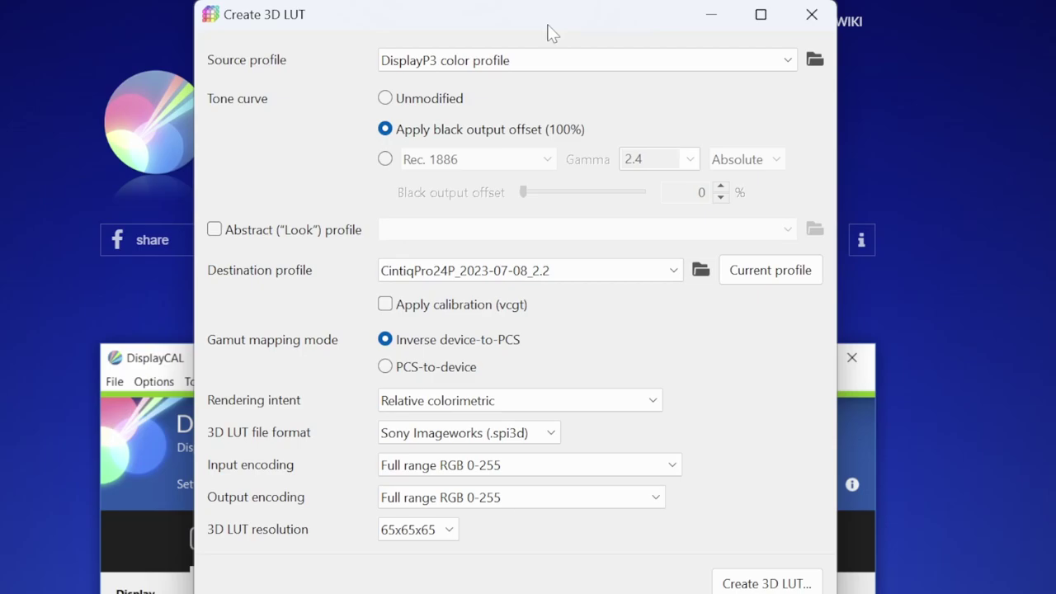
left_click(582, 62)
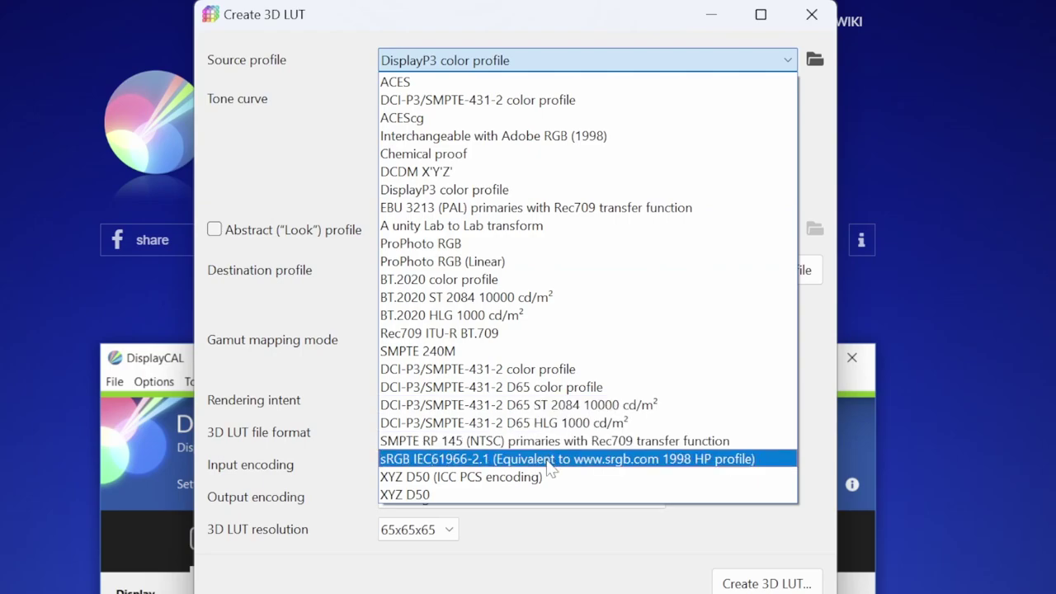
left_click(475, 68)
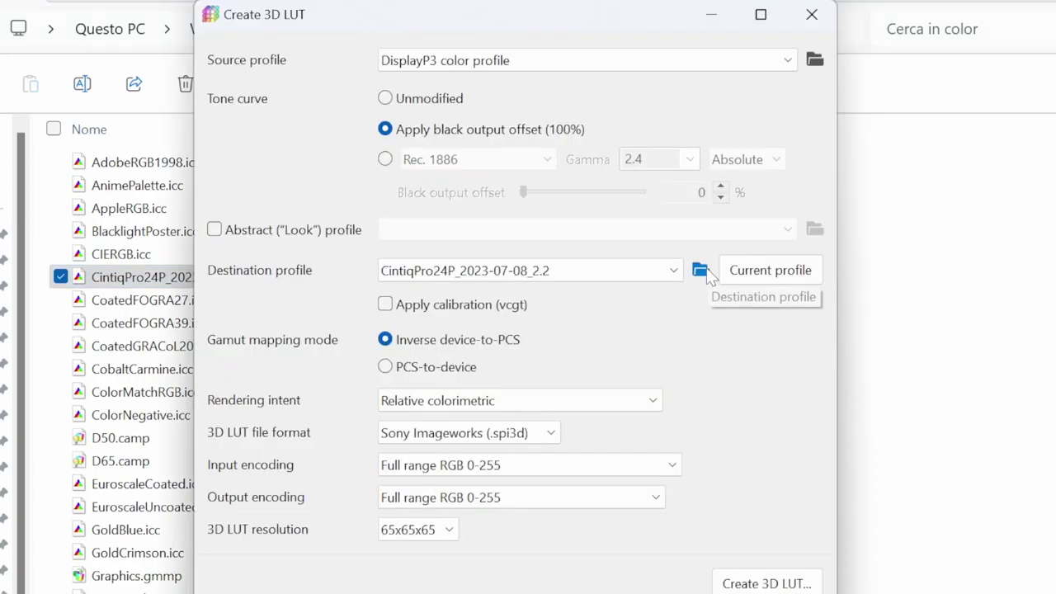
left_click(702, 272)
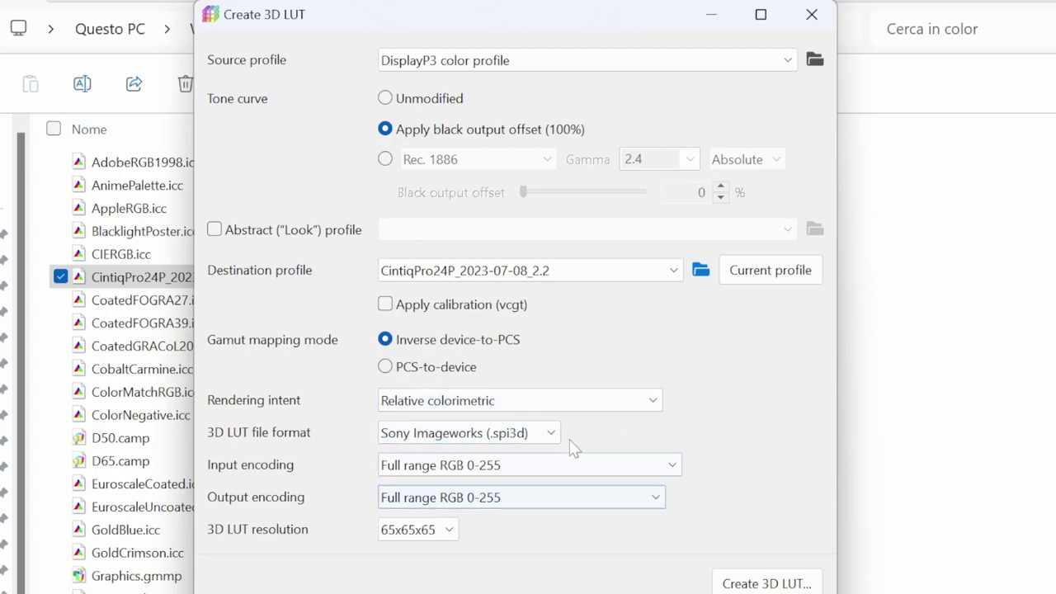
left_click(507, 433)
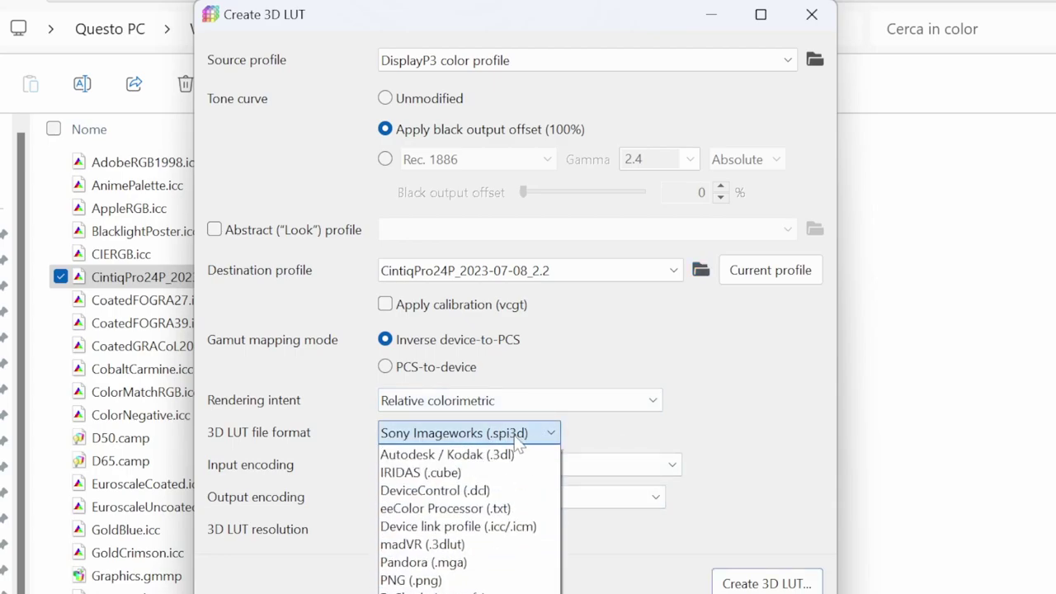
left_click(696, 446)
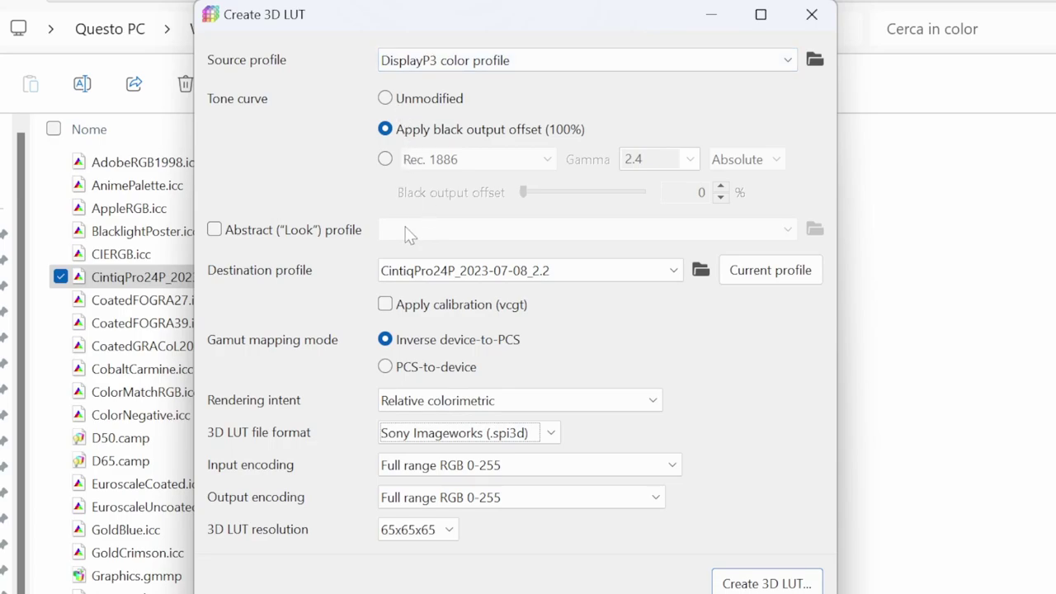
Create the 3D LUT, save it over CintiqPro24_DisplayP3D65.spi3d in the Color Management folder, and select that file
left_click_drag(620, 28, 611, 12)
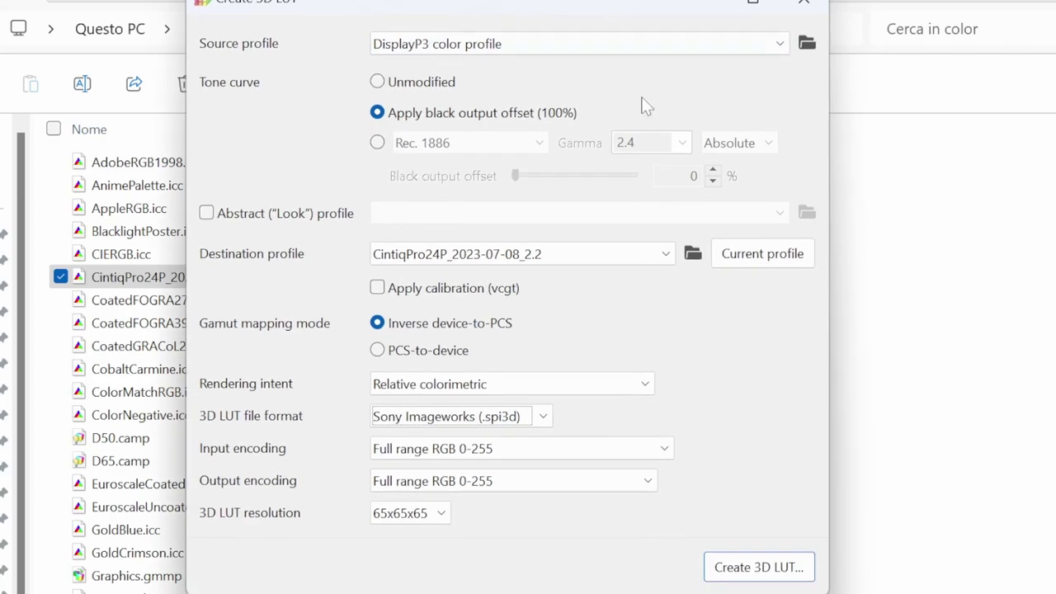
left_click(739, 567)
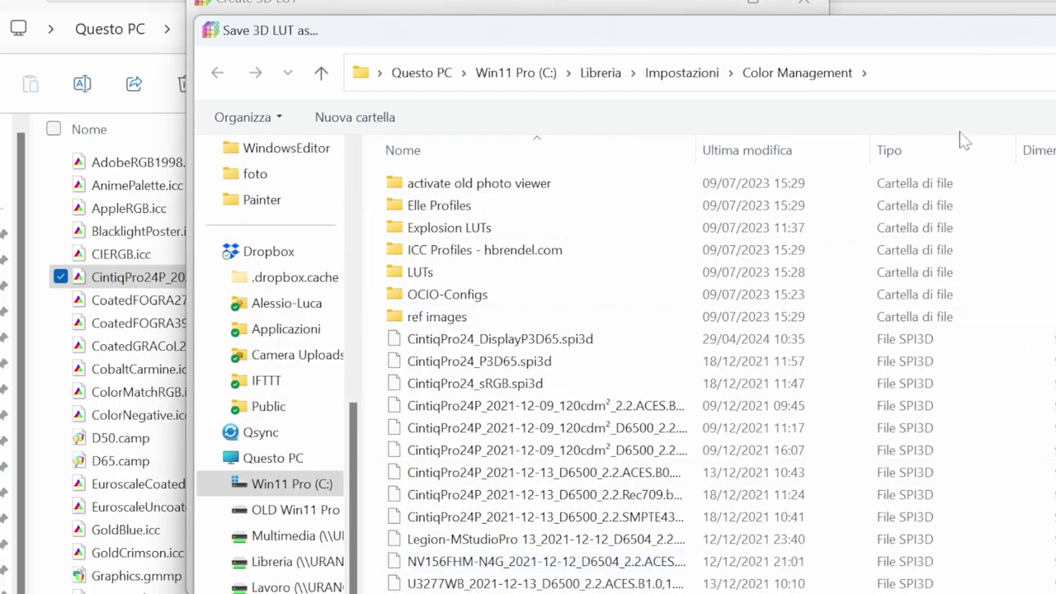
left_click_drag(957, 44, 914, 24)
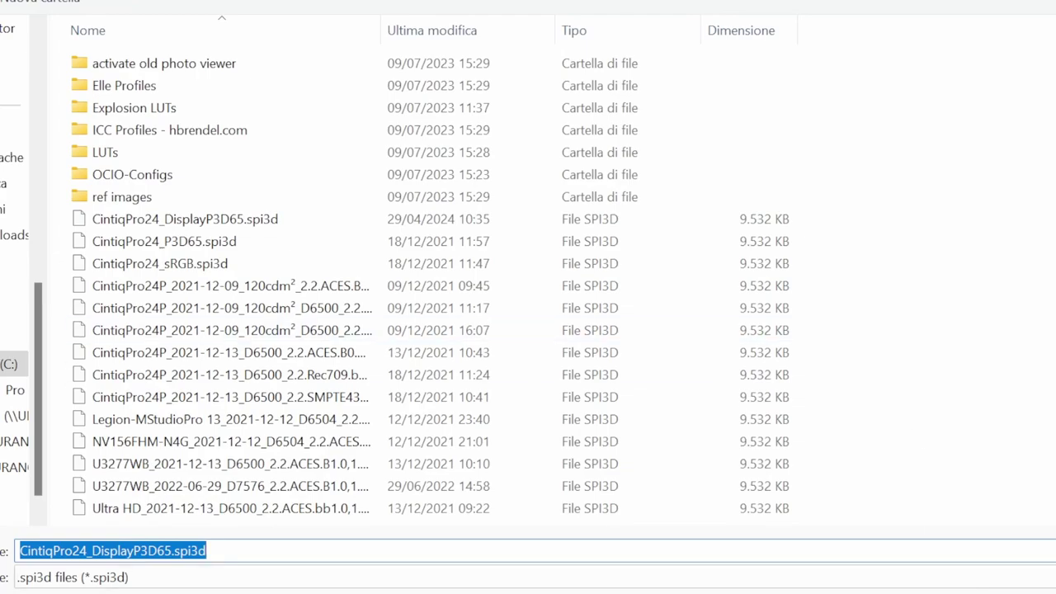
key("Return")
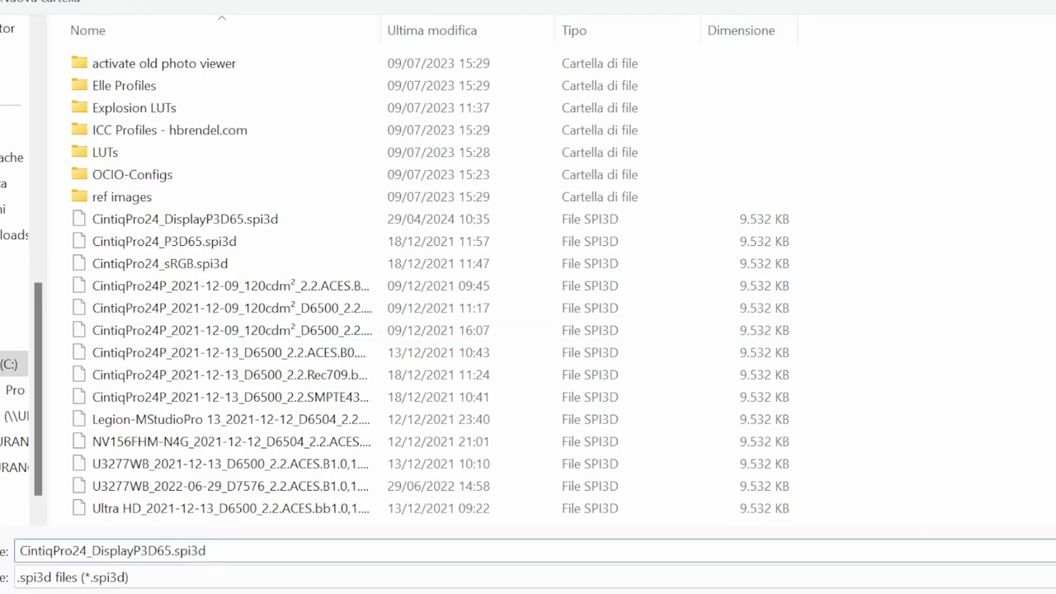
left_click(614, 485)
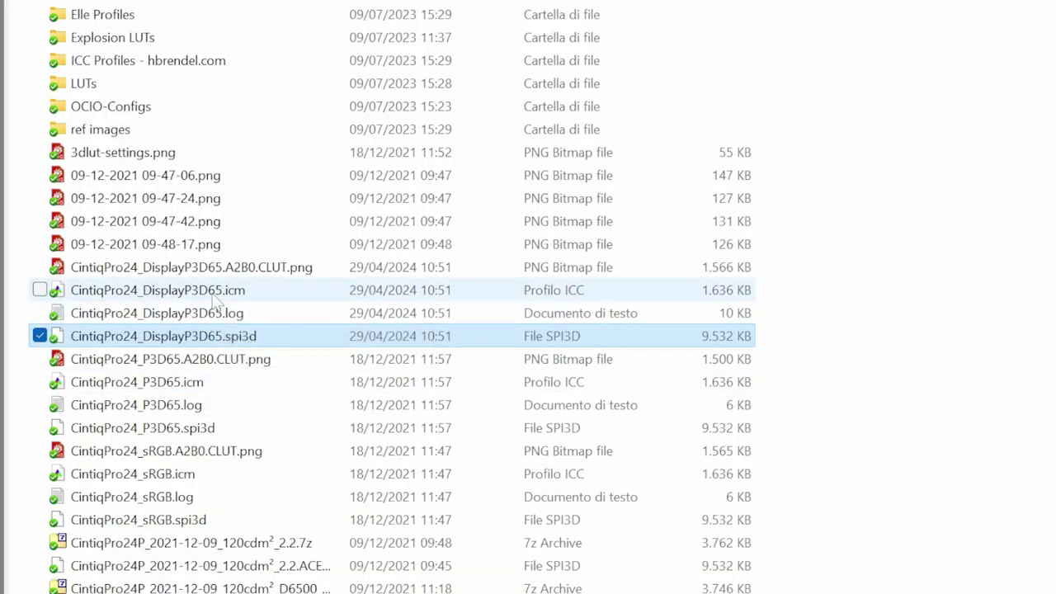
left_click(227, 314)
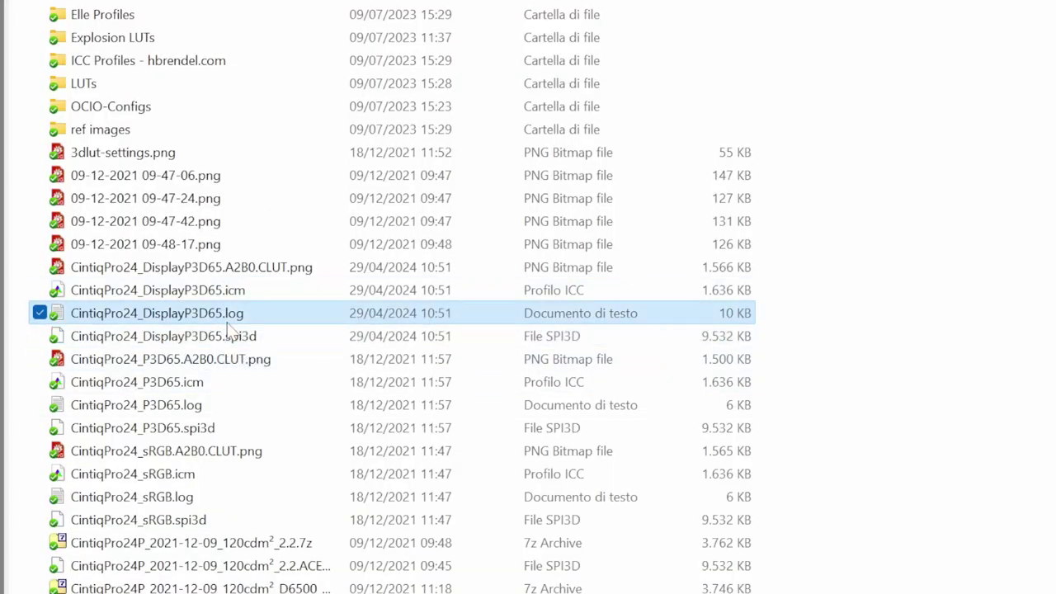
left_click(241, 338)
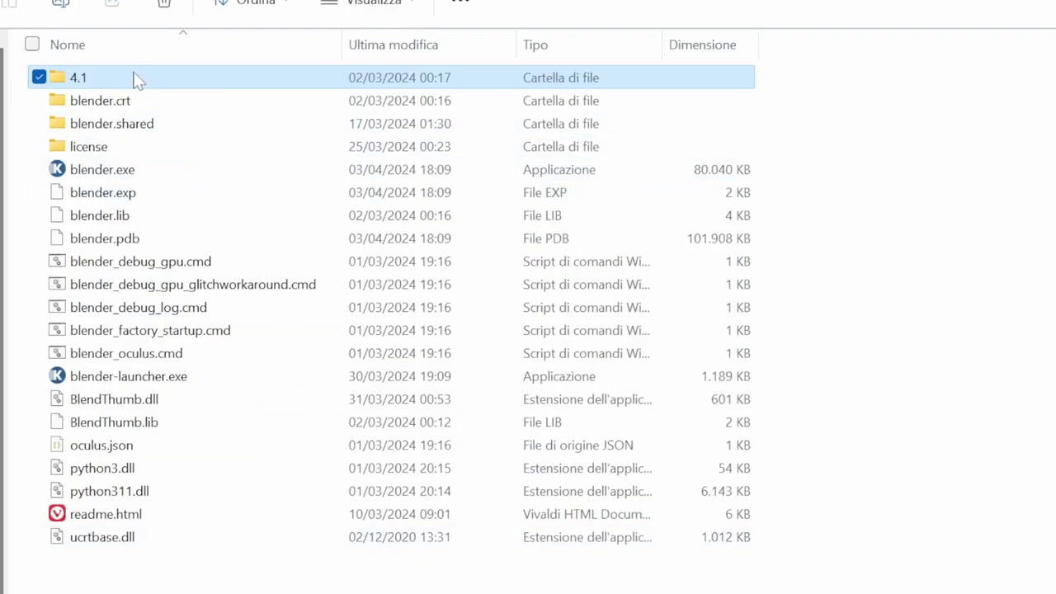
Open the 4.1/datafiles/colormanagement folder of the Blender installation and check the config-new.ocio file
double_click(77, 77)
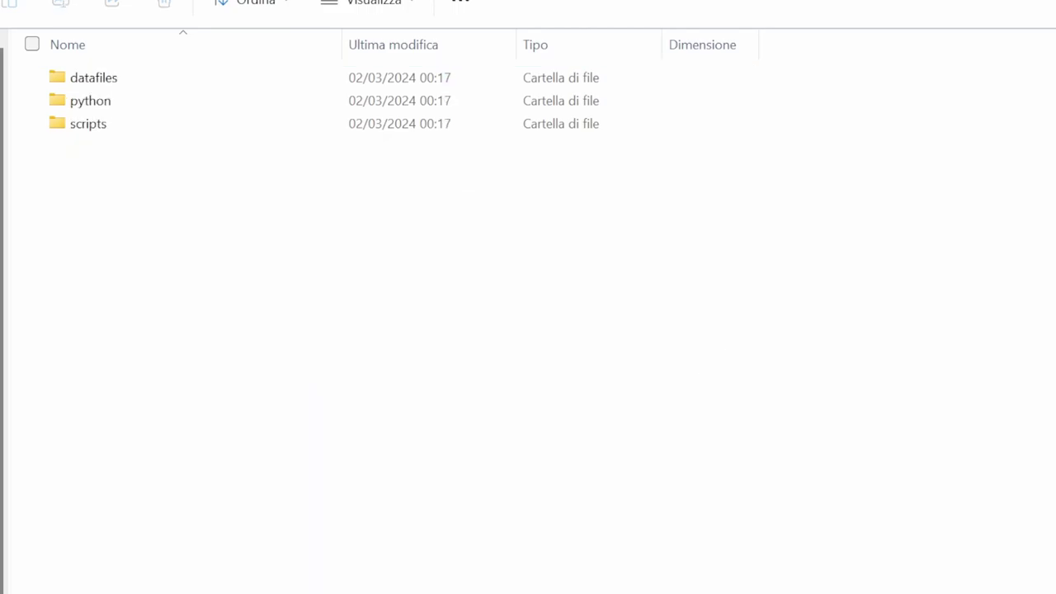
double_click(106, 83)
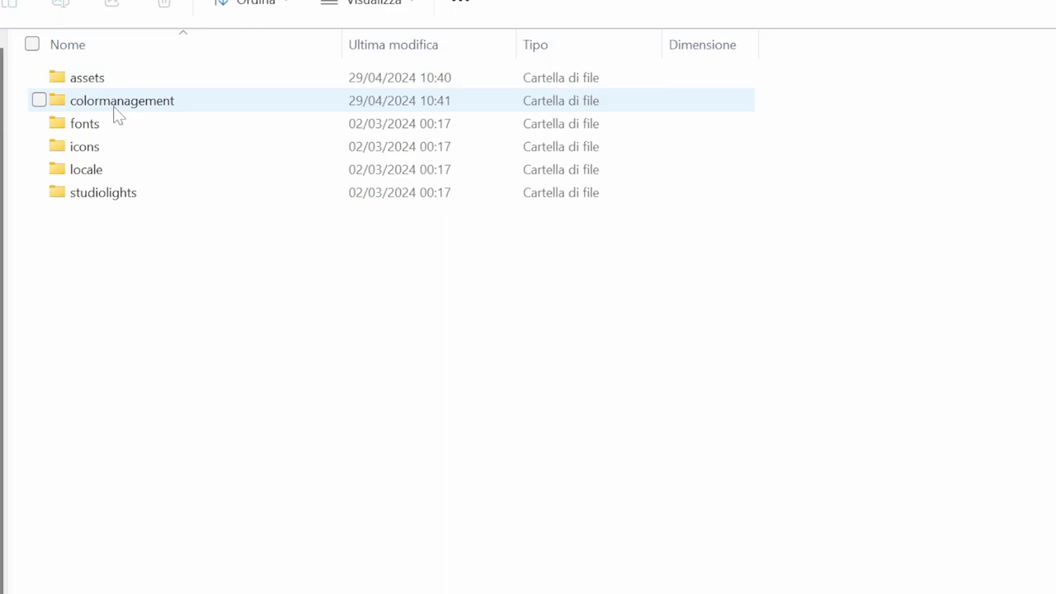
left_click(116, 108)
double_click(115, 103)
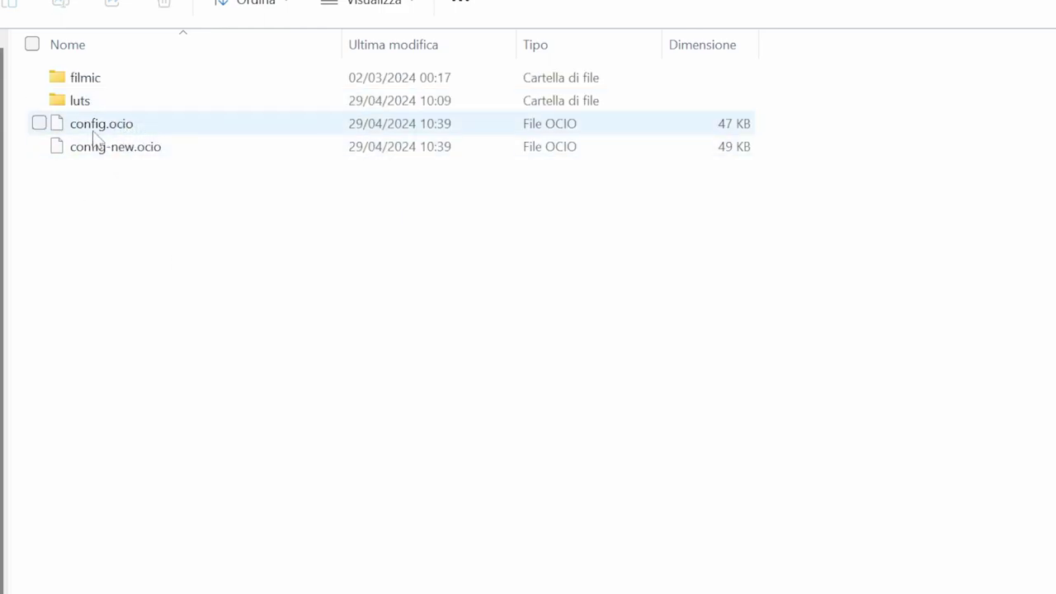
left_click(128, 149)
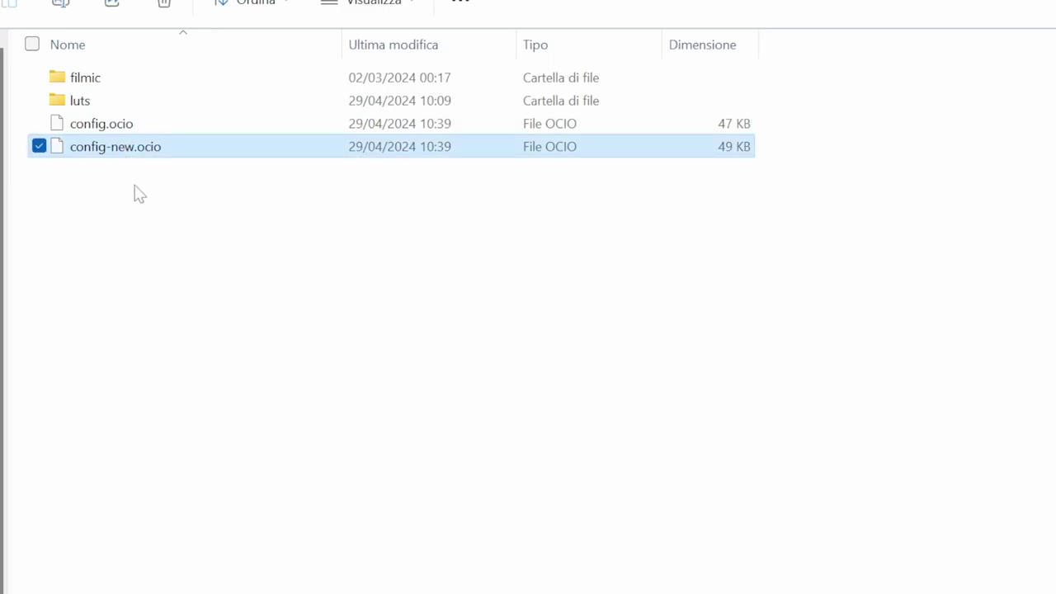
left_click(212, 195)
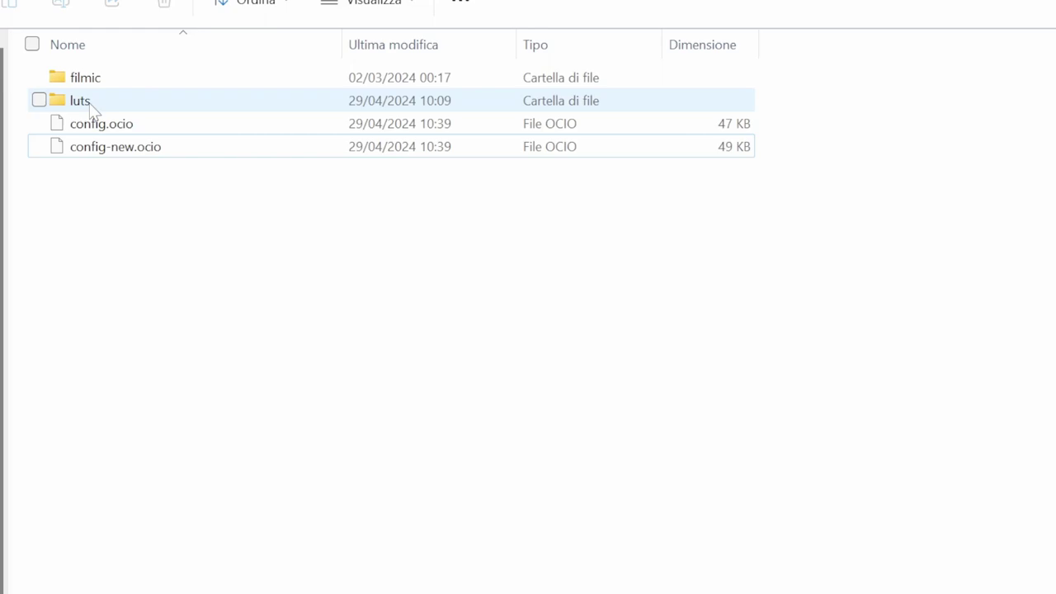
Open the luts folder and look through its LUT files
double_click(92, 108)
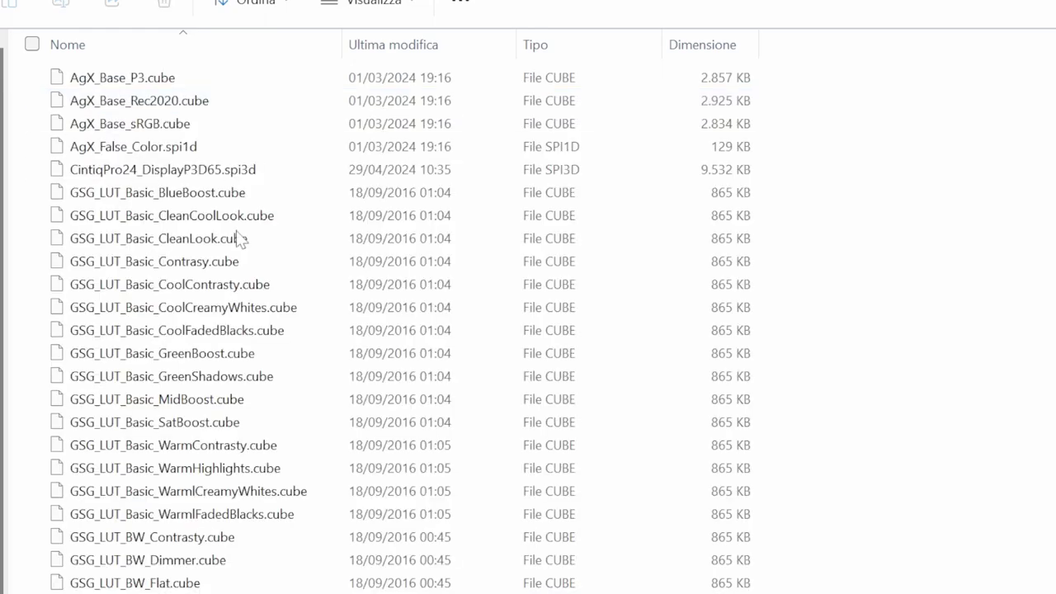
scroll(355, 372, "down", 20)
scroll(401, 326, "up", 18)
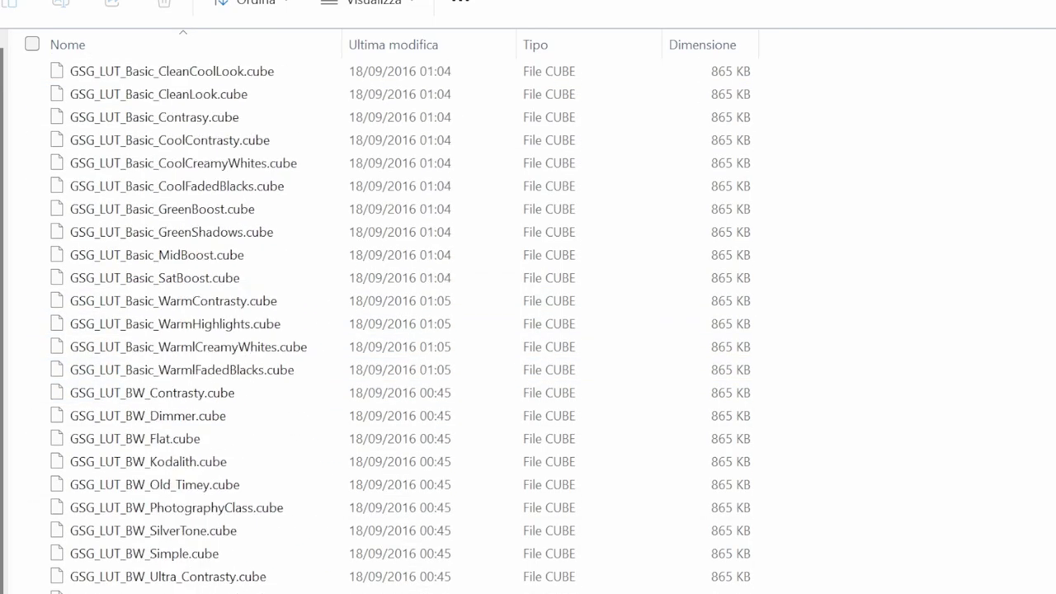
Look over the LUT files in the luts folder and select CintiqPro24_DisplayP3D65.spi3d
scroll(401, 331, "up", 3)
scroll(400, 330, "down", 10)
scroll(400, 326, "up", 15)
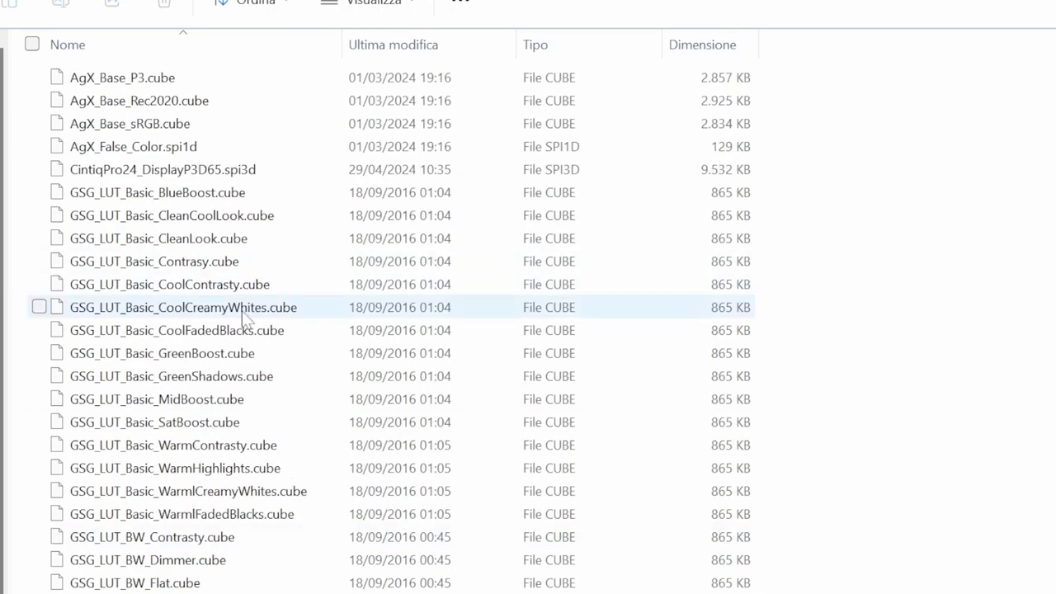
scroll(224, 388, "down", 8)
scroll(290, 513, "up", 8)
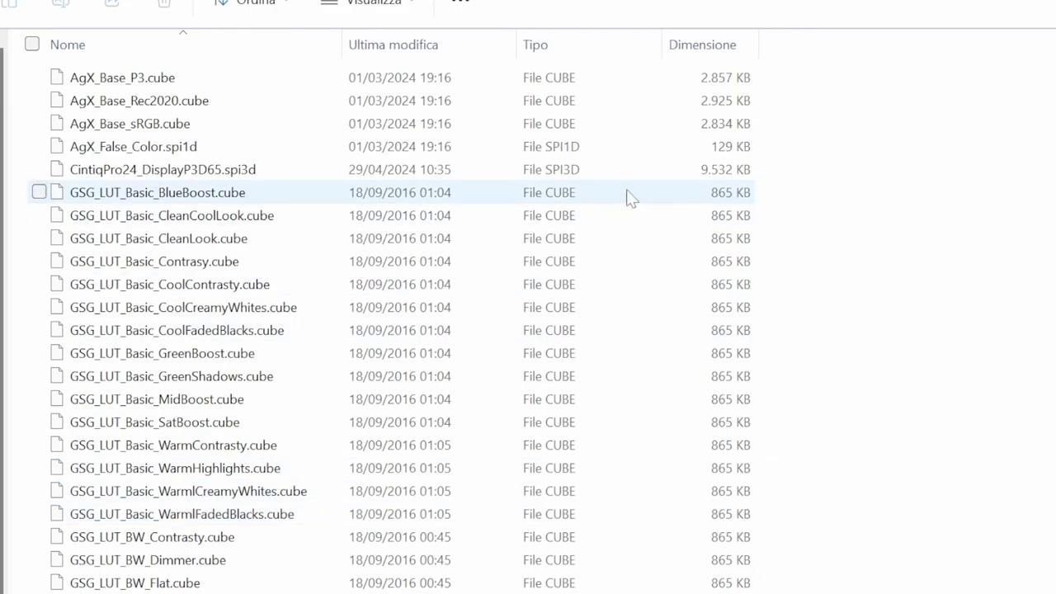
left_click(276, 172)
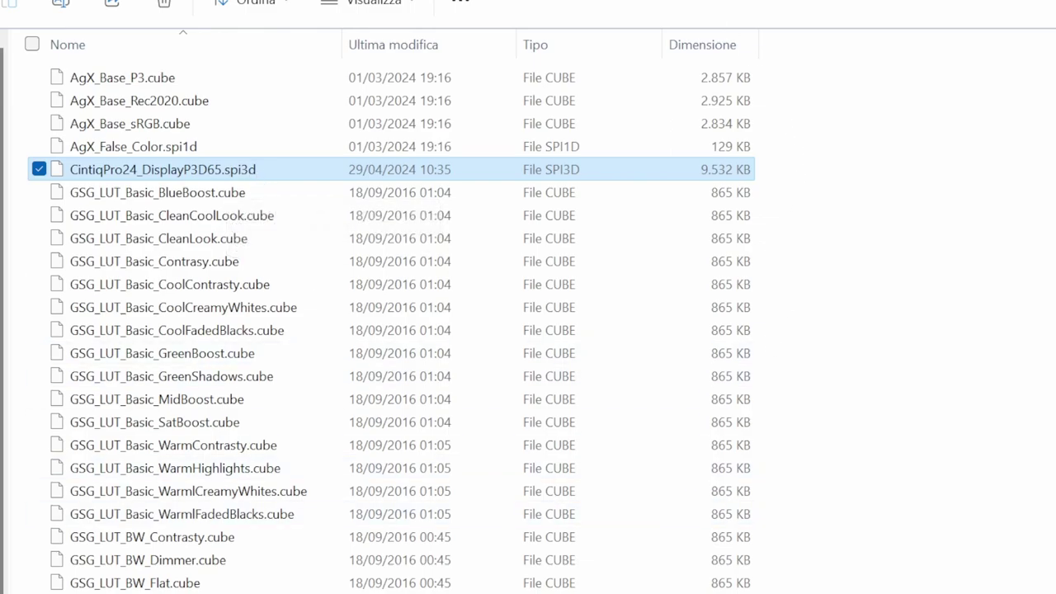
Open config.ocio from the colormanagement folder in Notepad++ and give it a language with syntax highlighting
key("alt+Up")
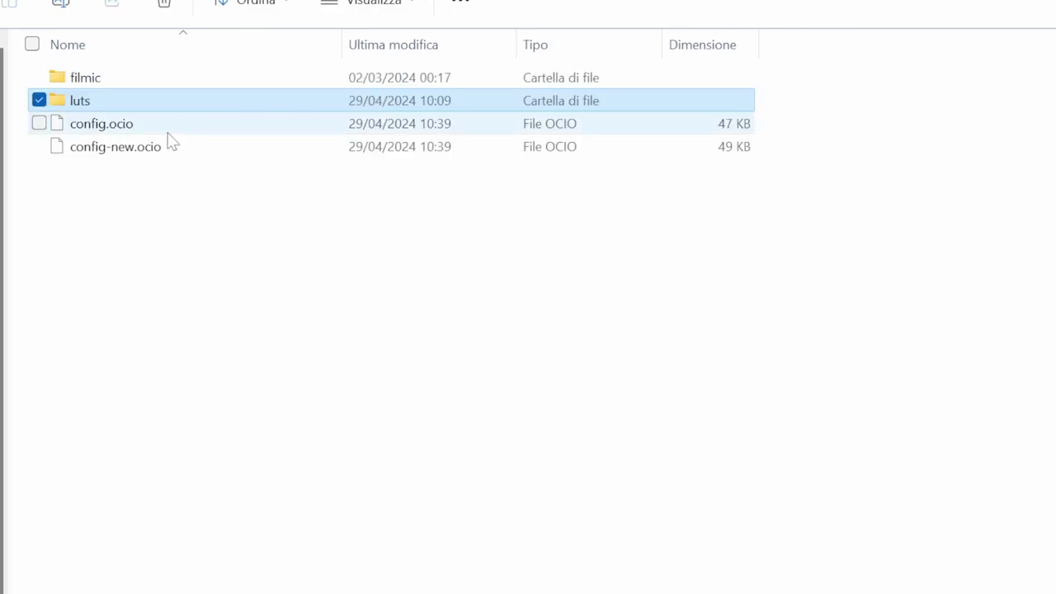
left_click(99, 122)
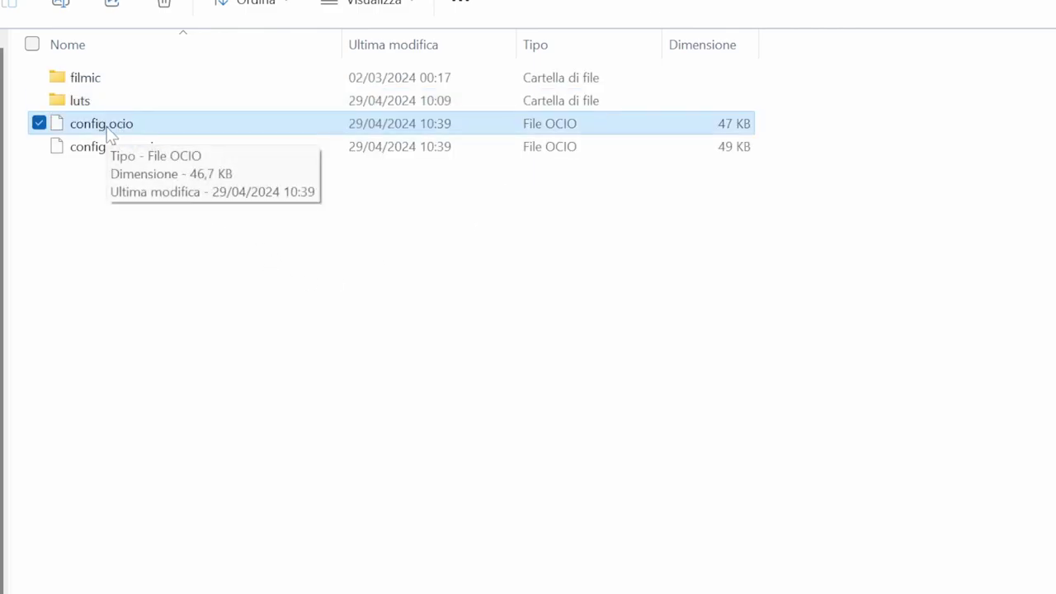
right_click(108, 132)
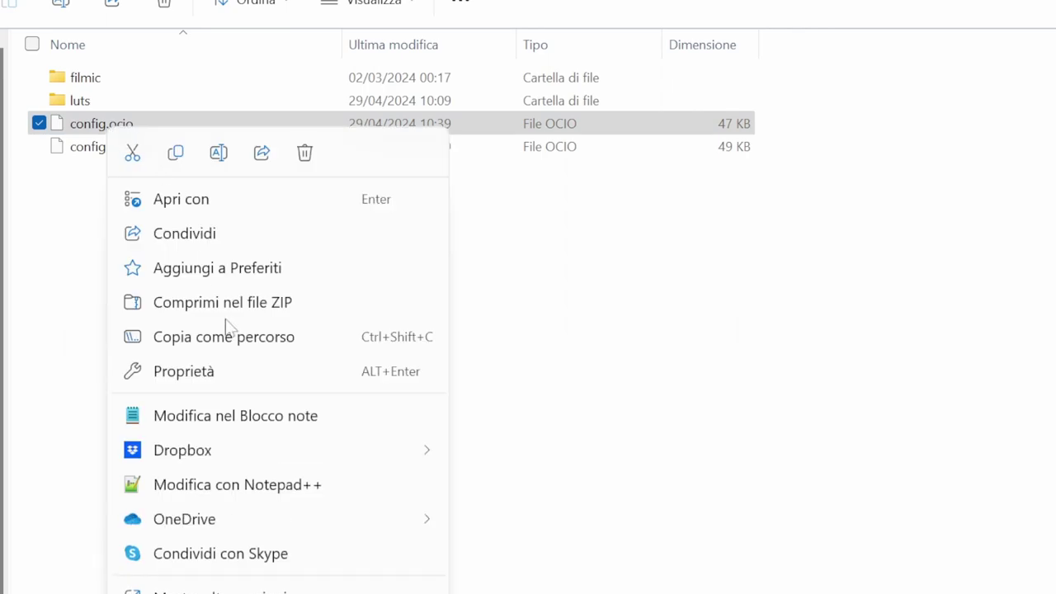
left_click(272, 485)
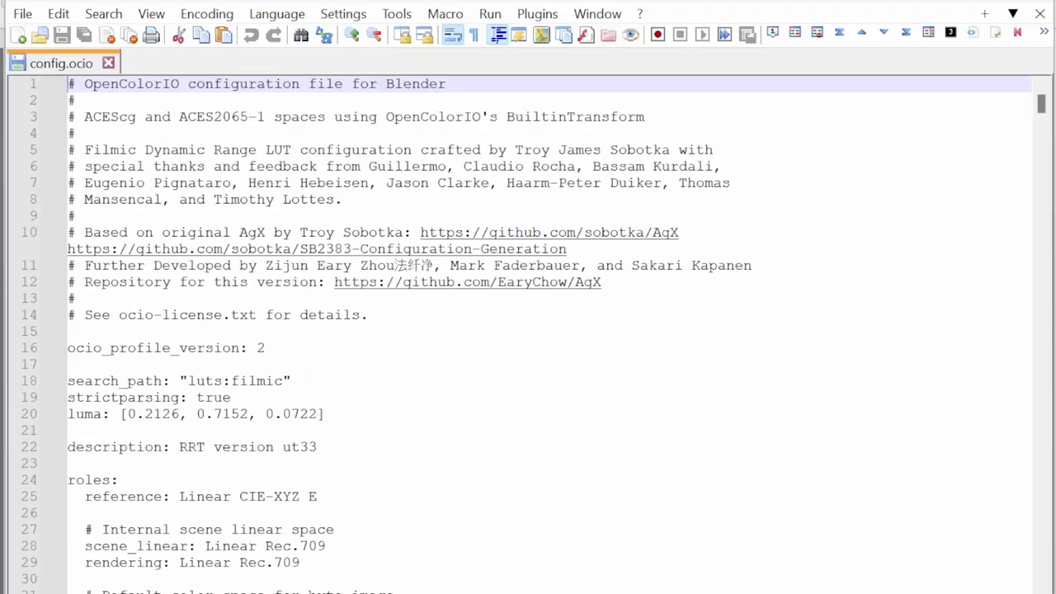
left_click(289, 18)
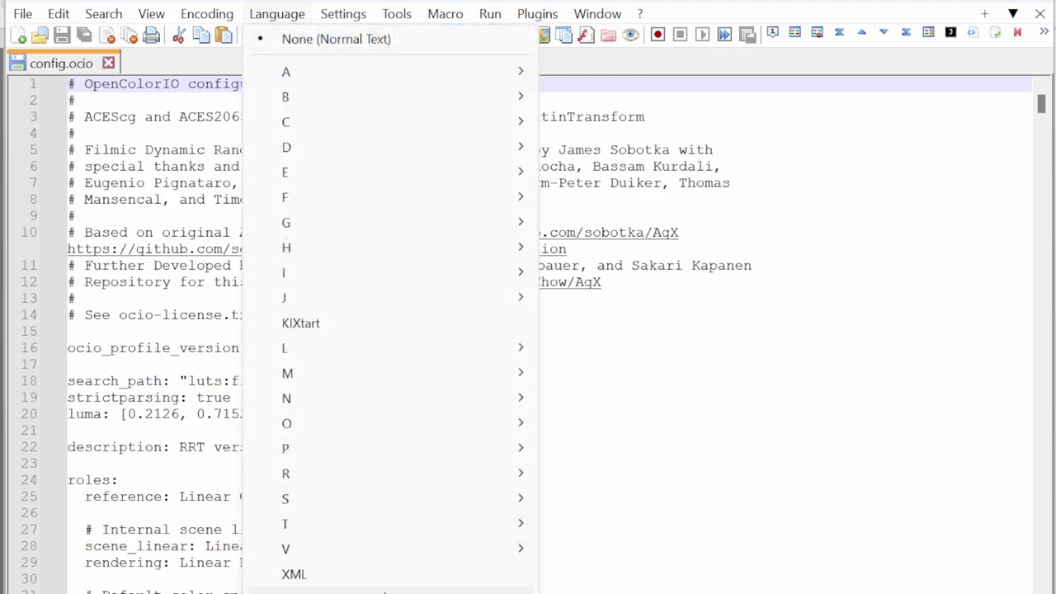
left_click(384, 593)
Find the displays section in config.ocio and examine the Display P3 block with its view lines
scroll(529, 330, "down", 3)
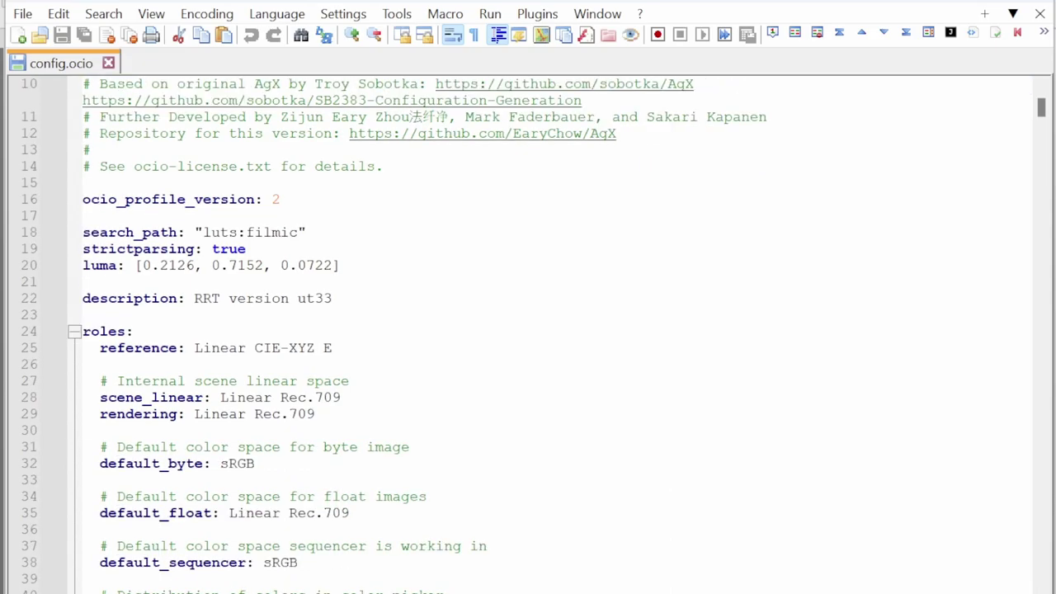
scroll(528, 330, "down", 3)
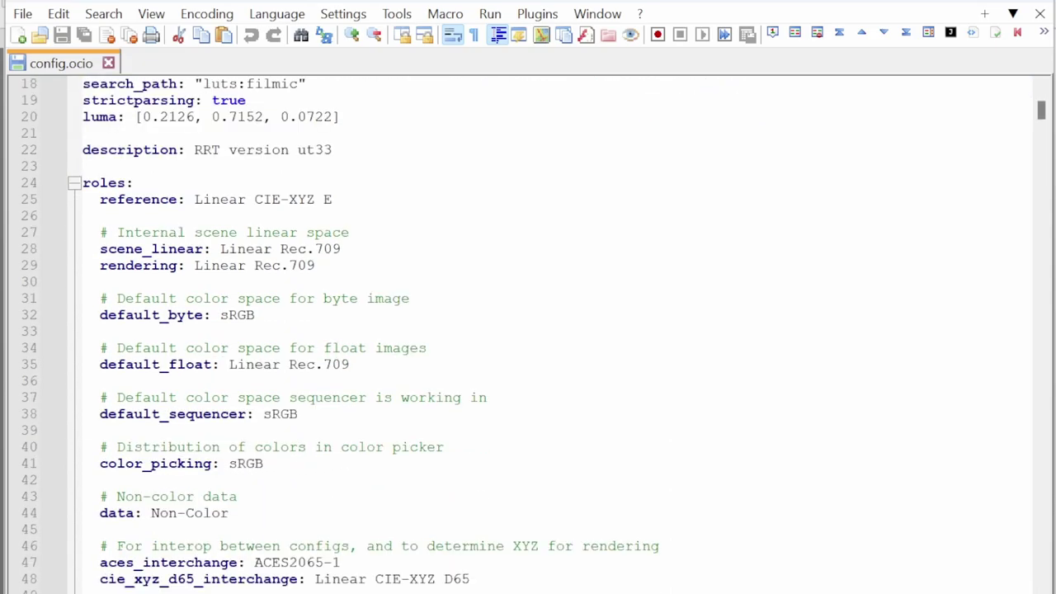
scroll(528, 330, "down", 6)
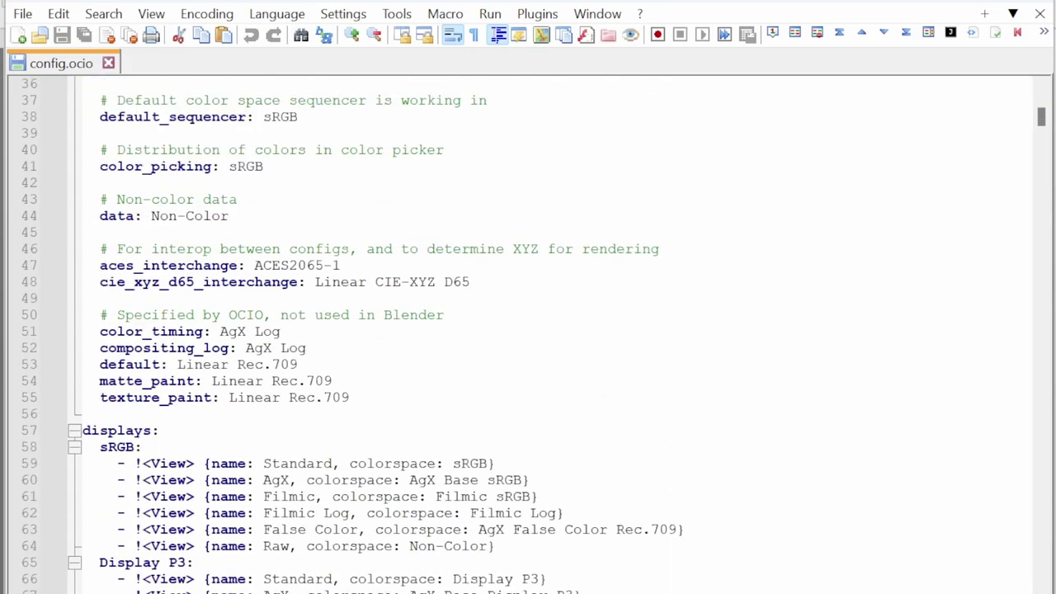
scroll(528, 330, "down", 6)
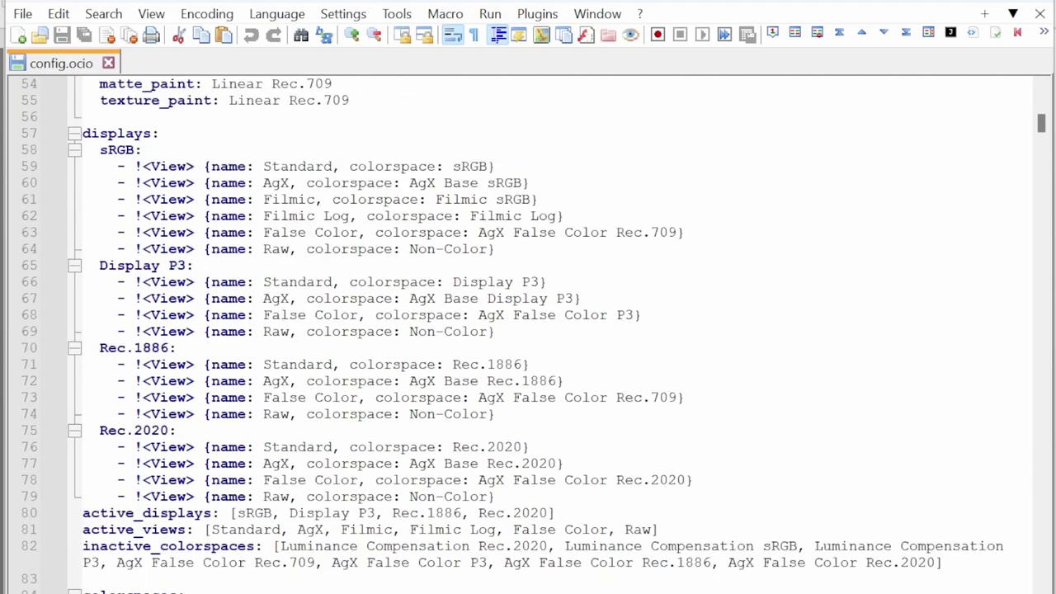
left_click_drag(99, 265, 495, 330)
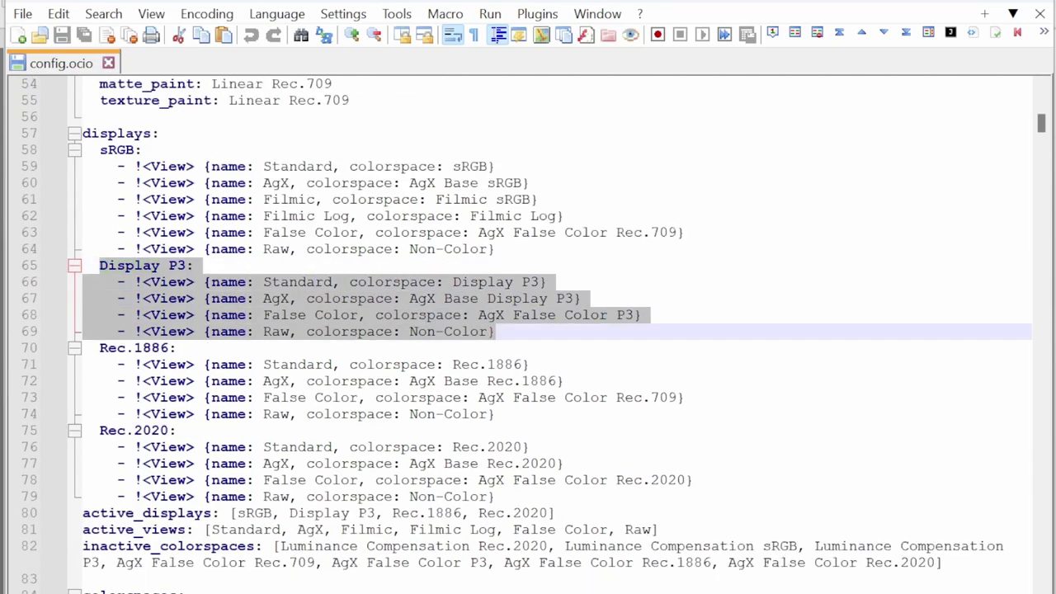
left_click(295, 300)
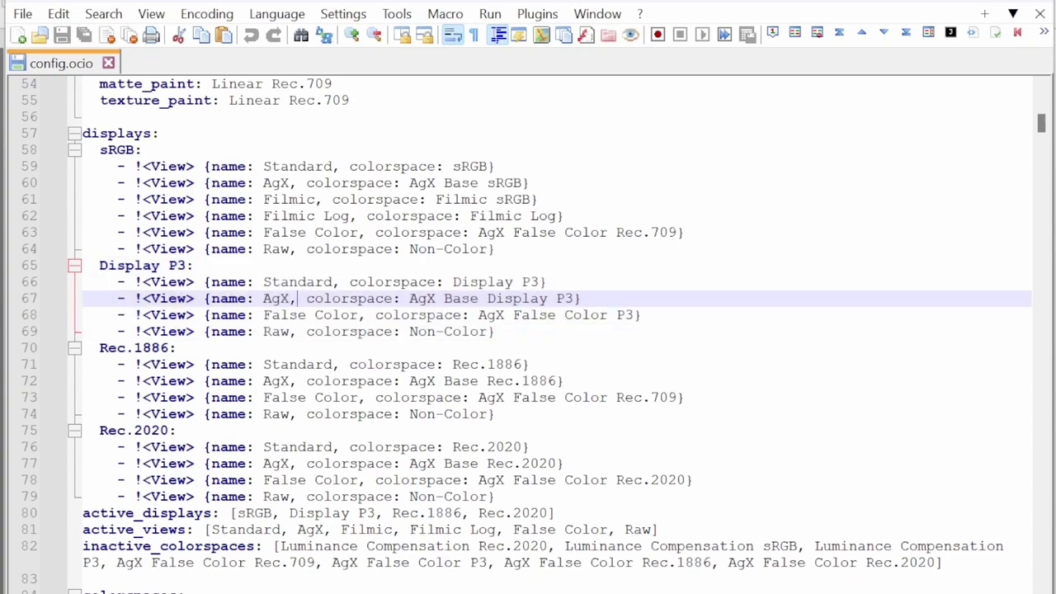
left_click_drag(99, 265, 495, 330)
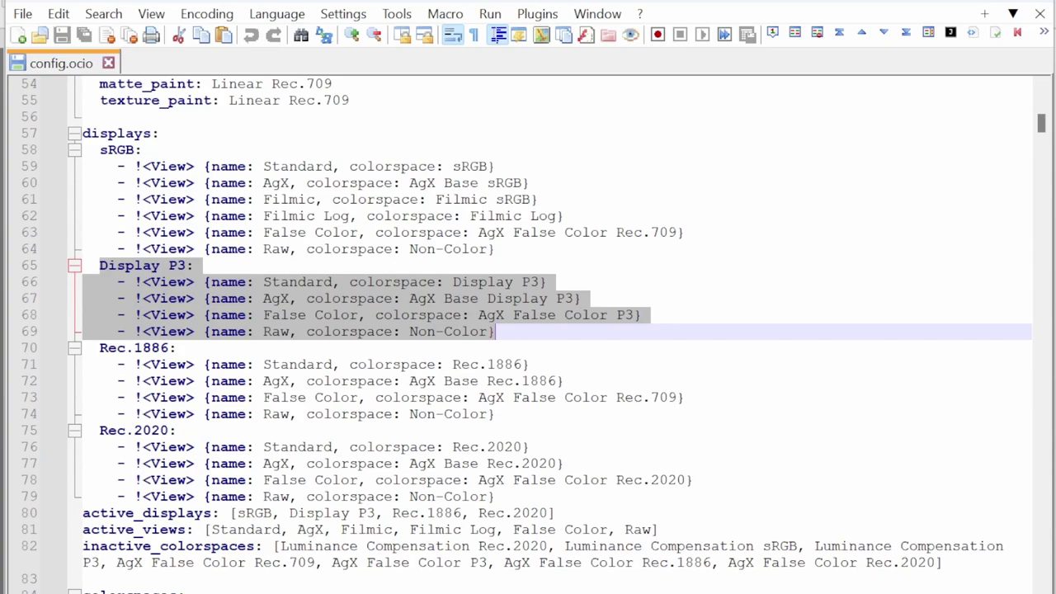
left_click_drag(99, 149, 332, 249)
left_click(341, 282)
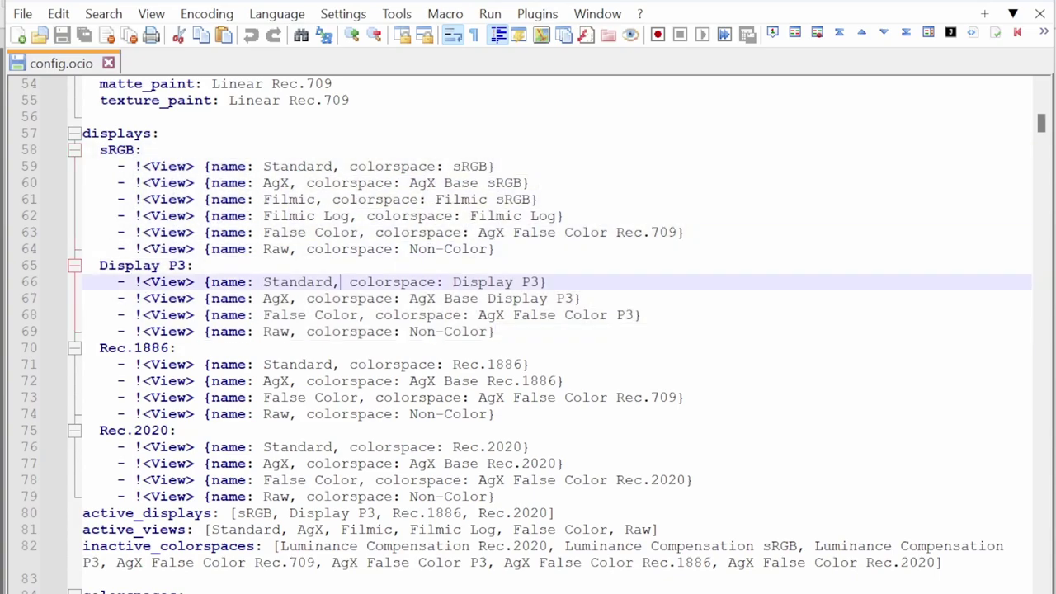
Add an indented display entry named "Cintiq 24 Pro:" directly under displays, above the sRGB entry
left_click(159, 133)
key("Return")
type("Display P3:")
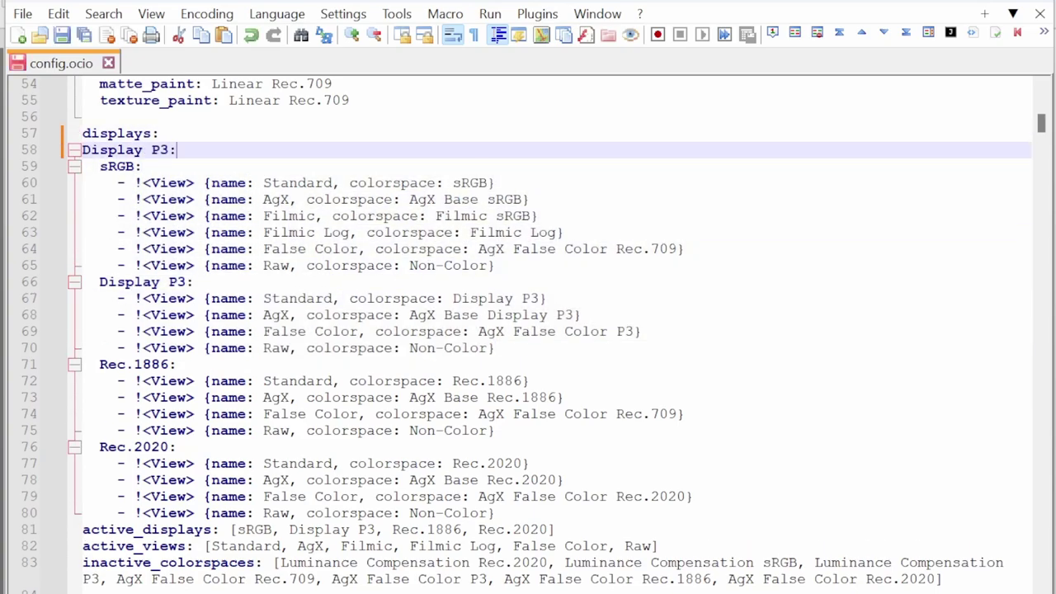
key("Home")
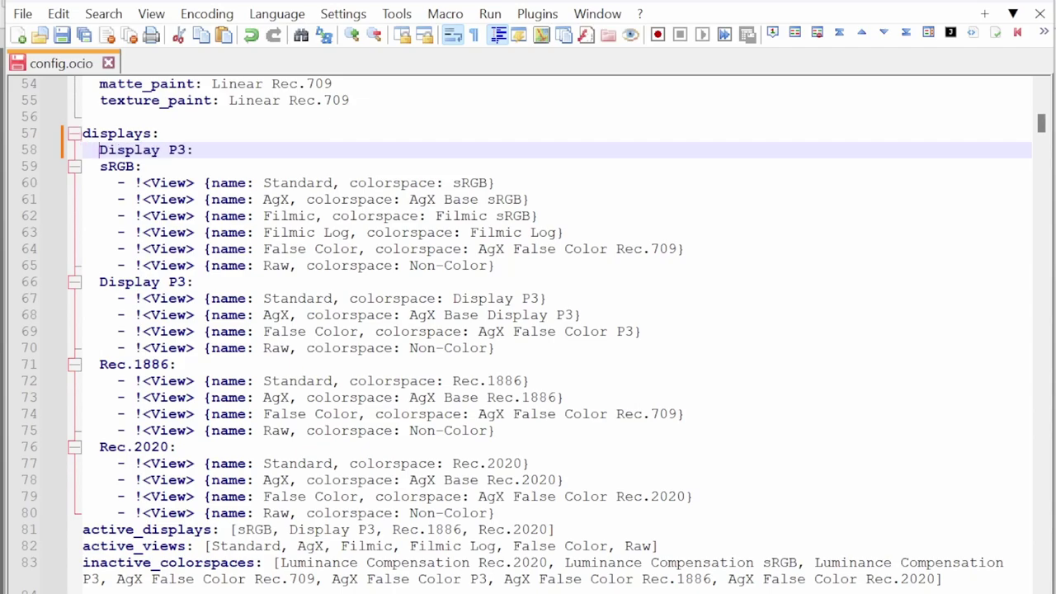
key("shift+End")
key("shift+Left")
type("Cintiq 24 Pro")
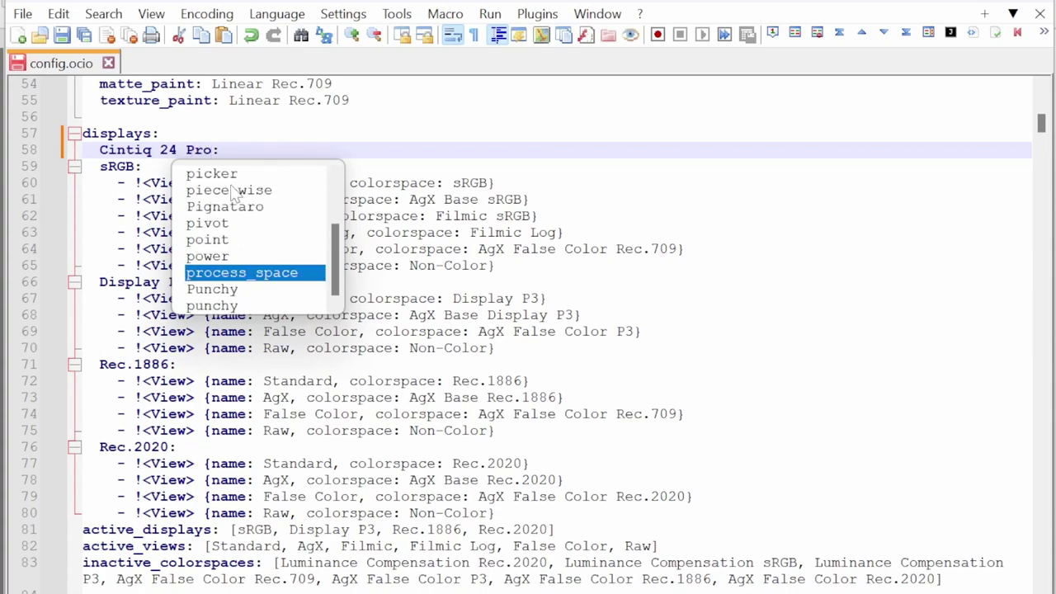
left_click_drag(280, 135, 276, 119)
left_click(276, 149)
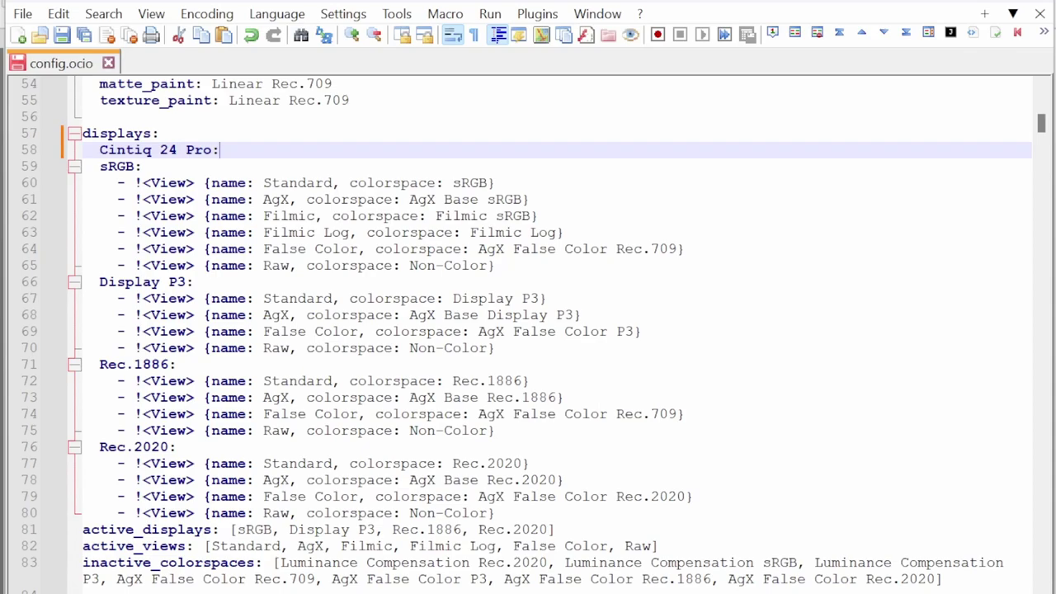
Copy the Standard, AgX, False Color and Raw view lines of Display P3 into the Cintiq 24 Pro display
left_click_drag(495, 347, 83, 298)
key("ctrl+c")
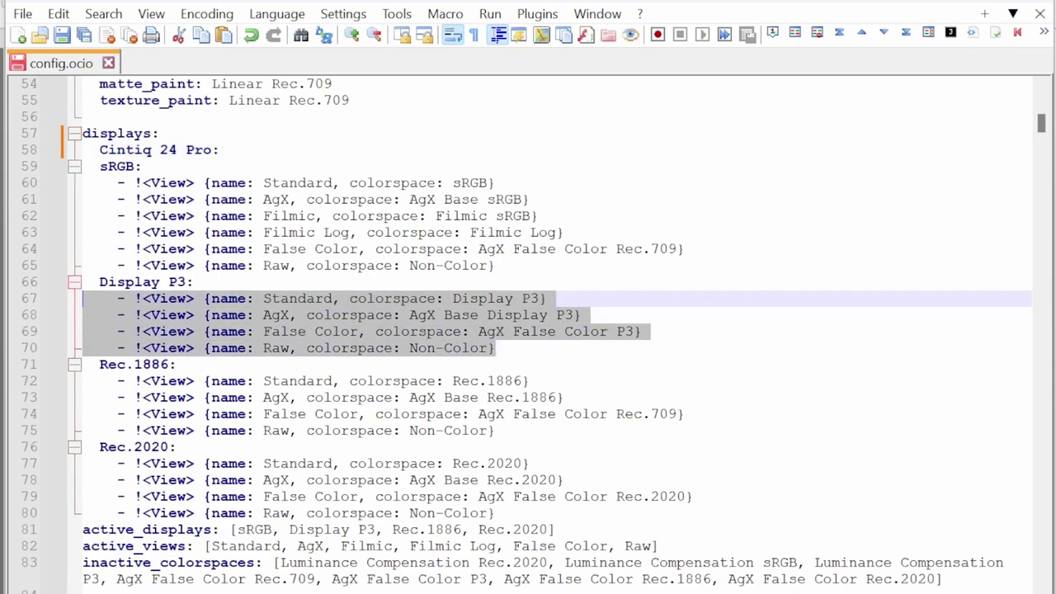
left_click(82, 166)
key("ctrl+v")
key("Return")
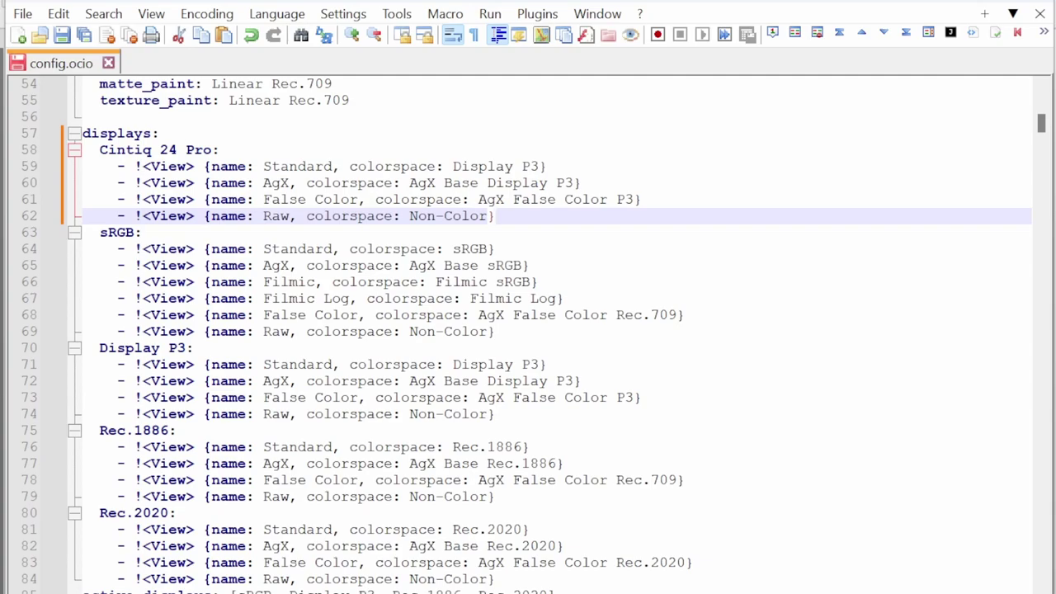
Delete the False Color view line from the Cintiq 24 Pro display, keeping Standard, AgX and Raw
key("Up")
key("shift+Up")
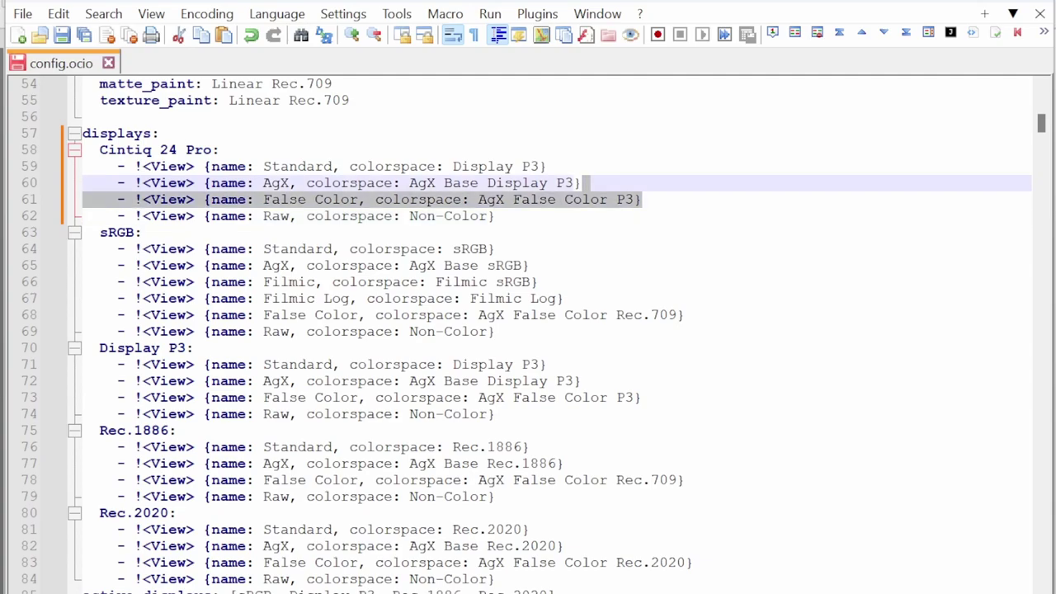
key("Delete")
double_click(297, 166)
double_click(284, 183)
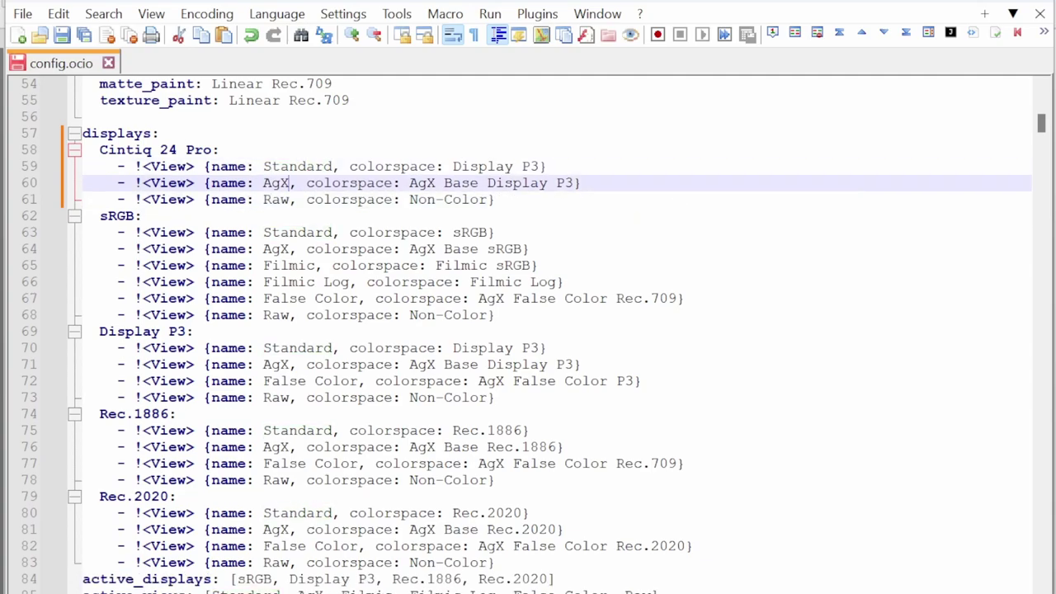
left_click(452, 199)
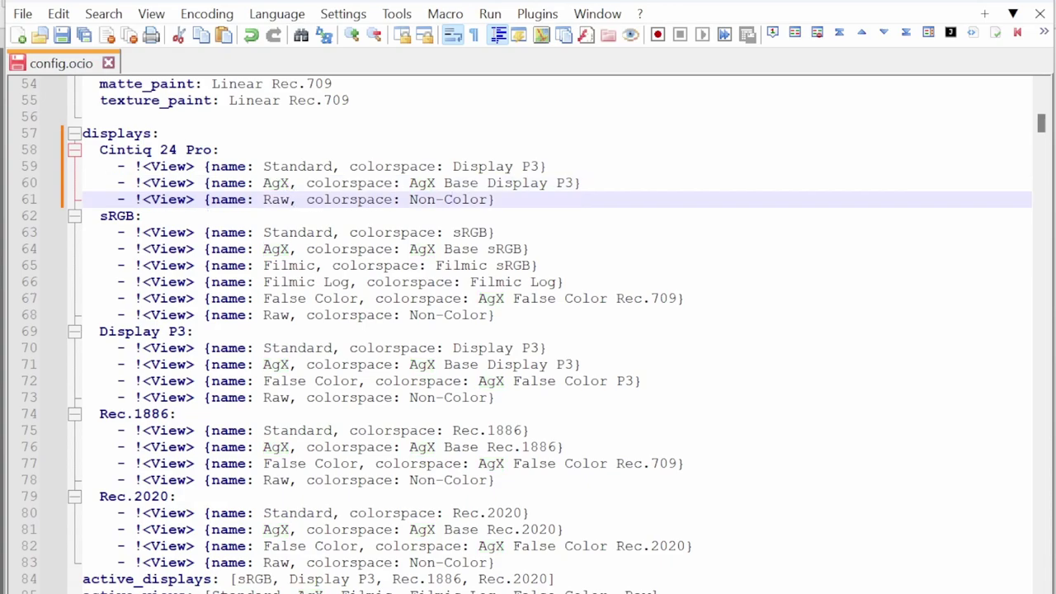
Set the colorspace of the Cintiq 24 Pro display's Standard view to "Cintiq 24 Pro"
left_click(452, 166)
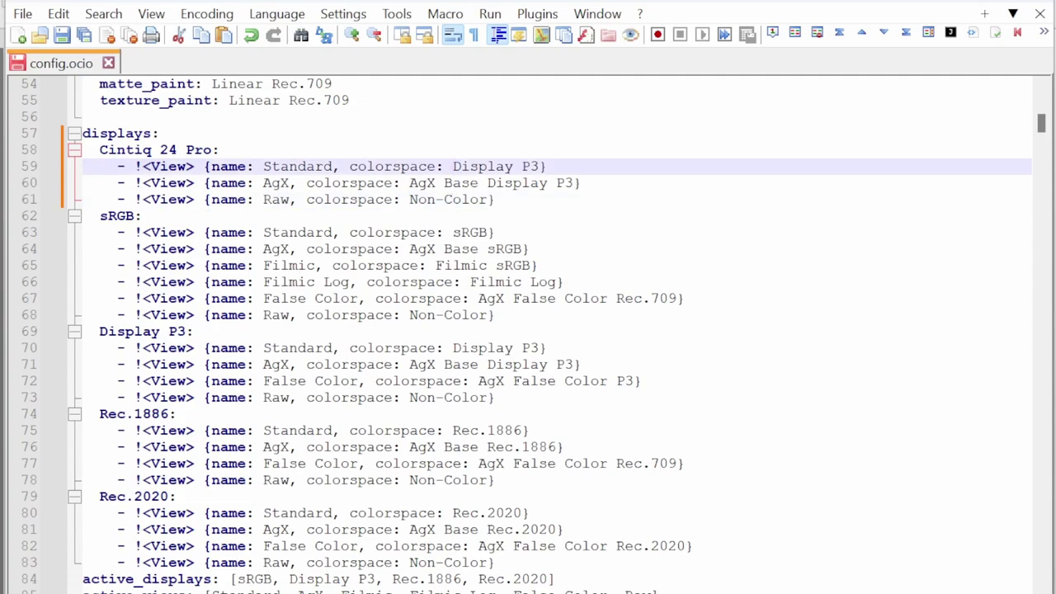
left_click_drag(99, 150, 194, 150)
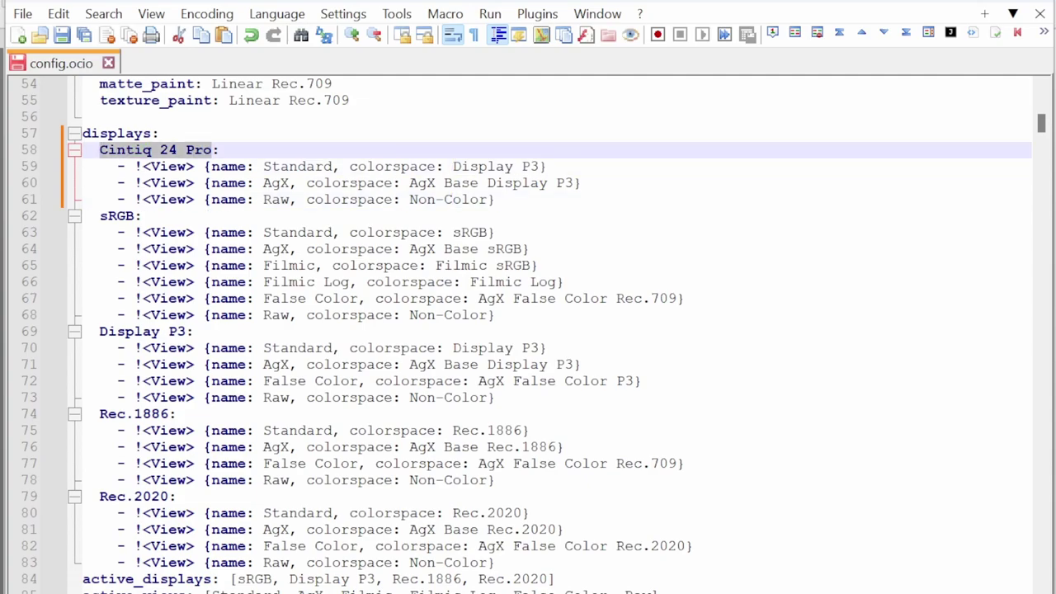
left_click(452, 166)
type("Cintiq 24 Pro")
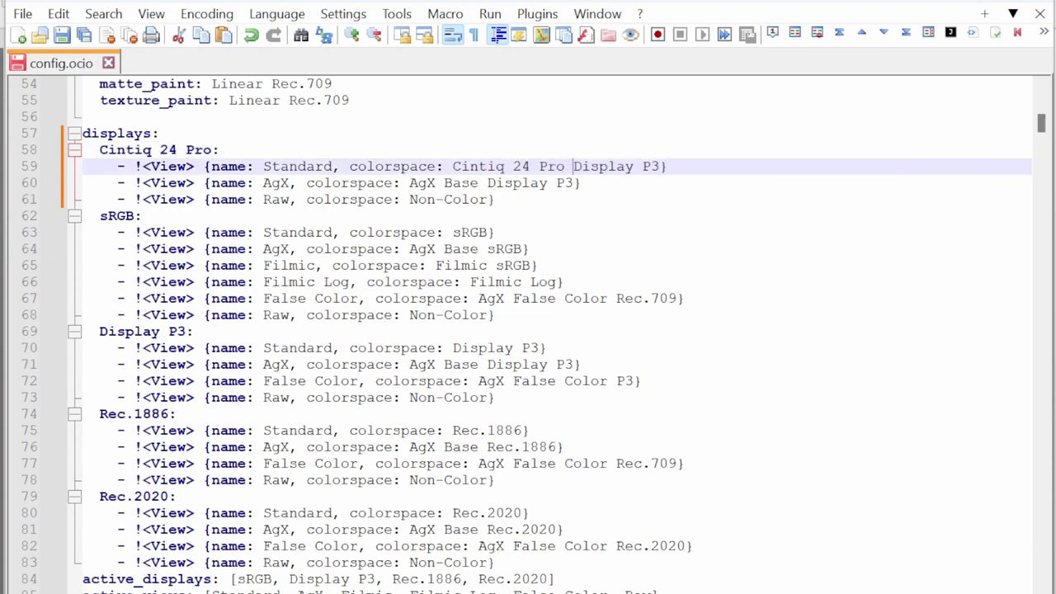
left_click_drag(574, 165, 660, 168)
key("BackSpace")
key("BackSpace")
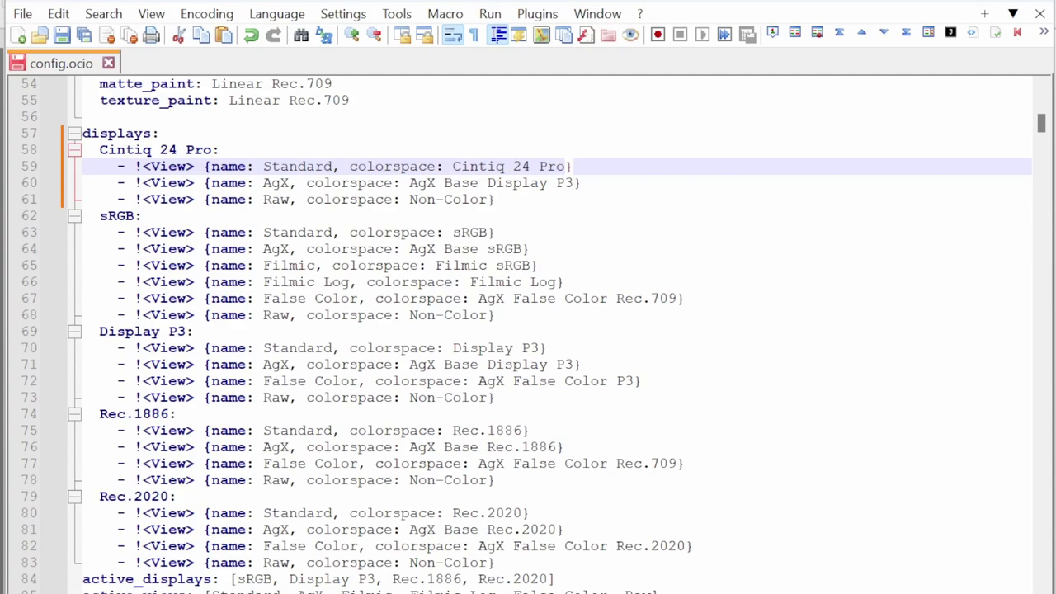
Set the colorspace of the Cintiq 24 Pro display's AgX view to "AgX Base Cintiq 24 Pro" and save the file
left_click_drag(565, 166, 452, 166)
key("ctrl+c")
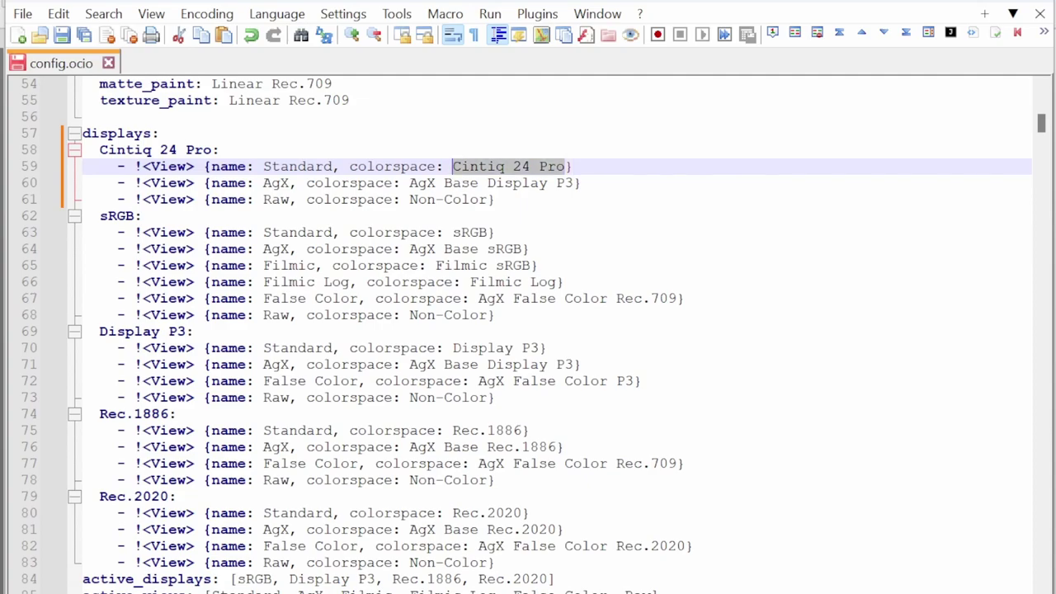
left_click_drag(487, 183, 573, 182)
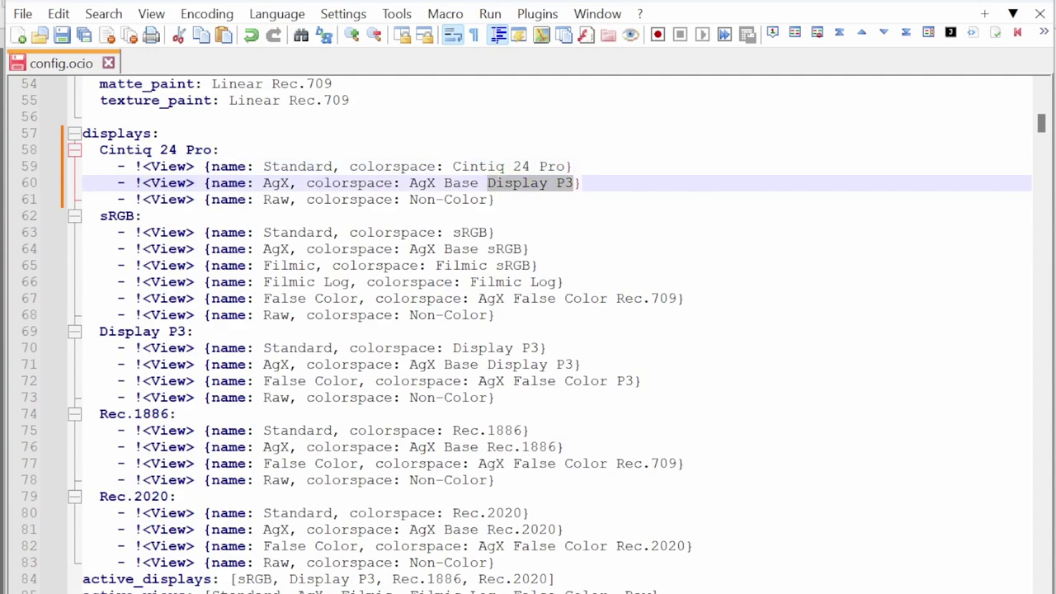
key("ctrl+v")
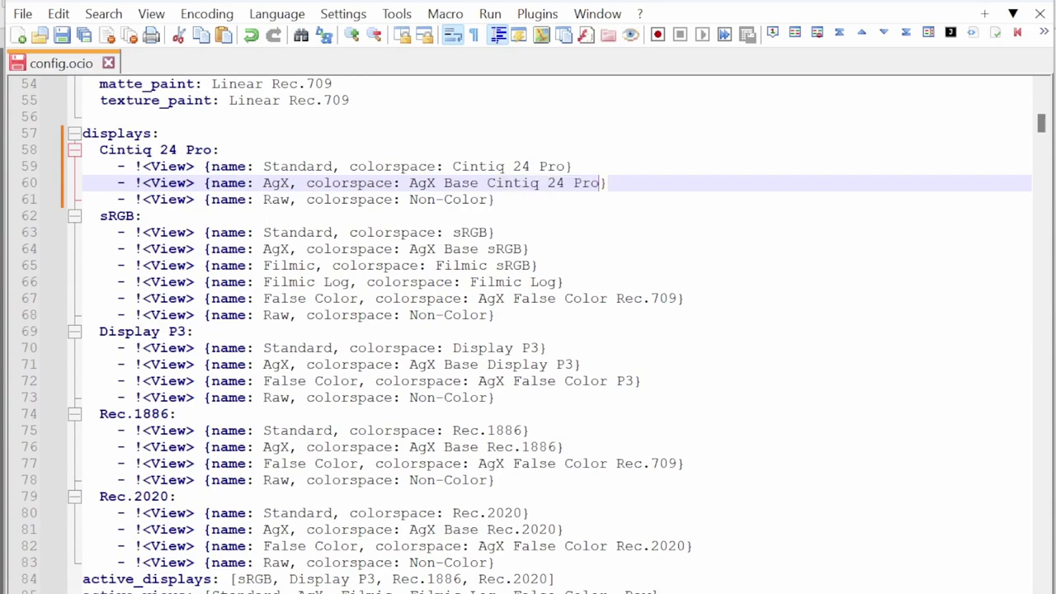
key("ctrl+s")
Add "Cintiq 24 Pro" as the first entry of the active_displays list and save the config file
scroll(528, 330, "down", 1)
left_click_drag(100, 99, 212, 100)
key("ctrl+c")
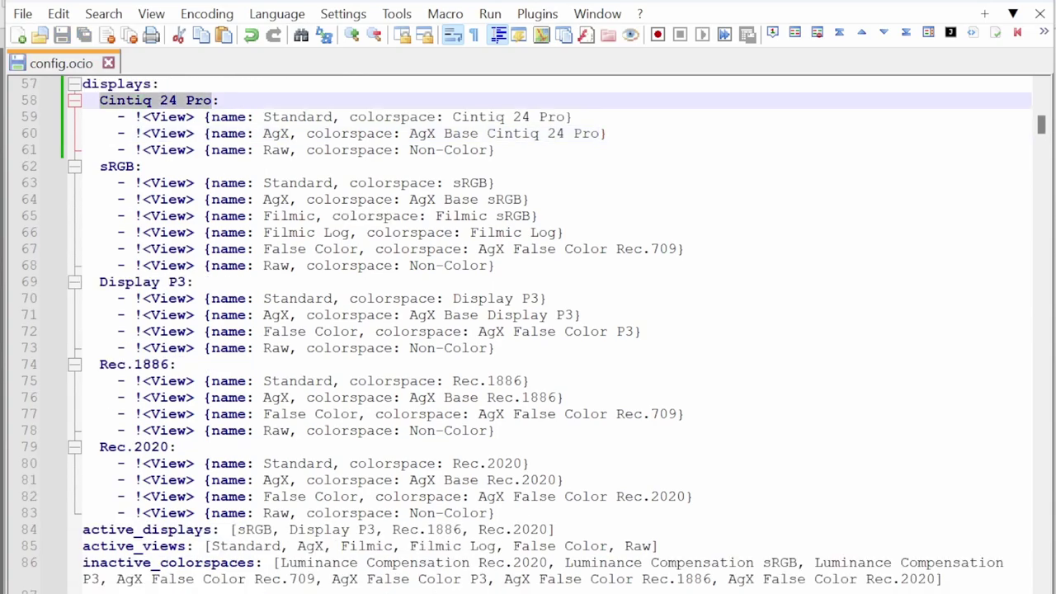
scroll(528, 330, "down", 3)
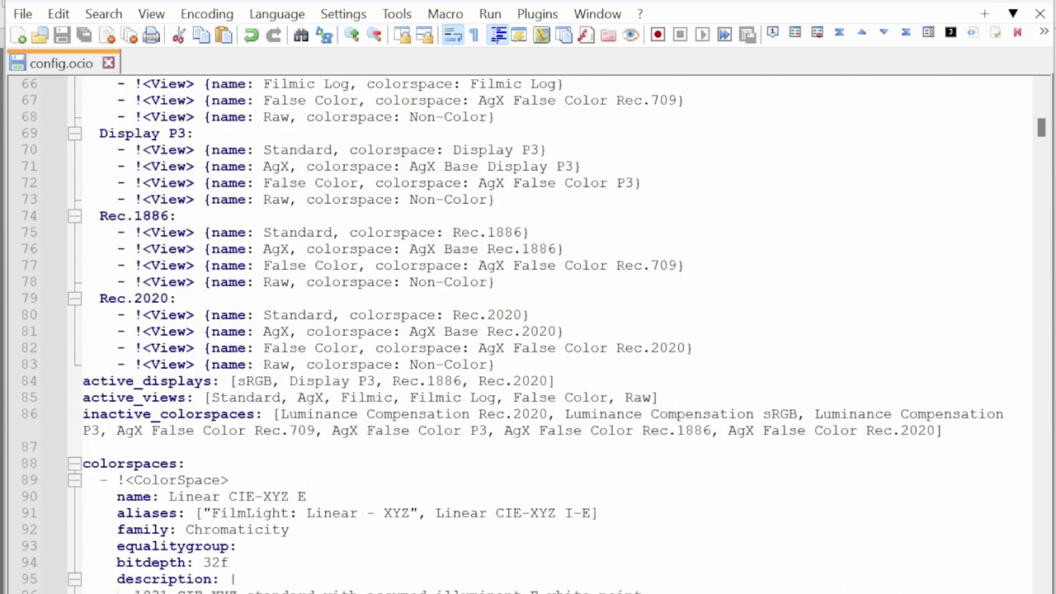
left_click(238, 381)
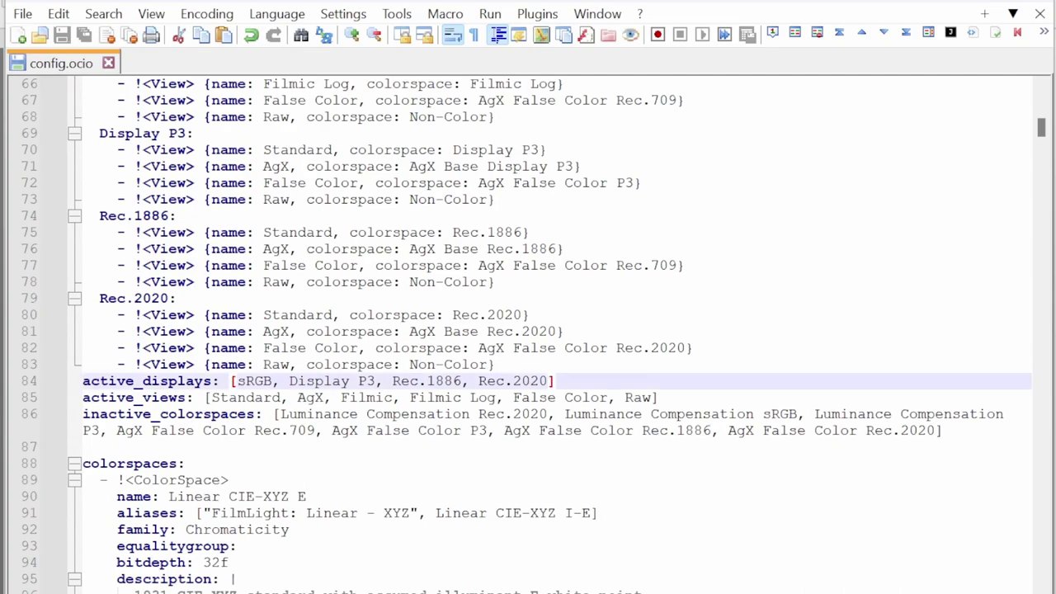
key("ctrl+v")
type(",")
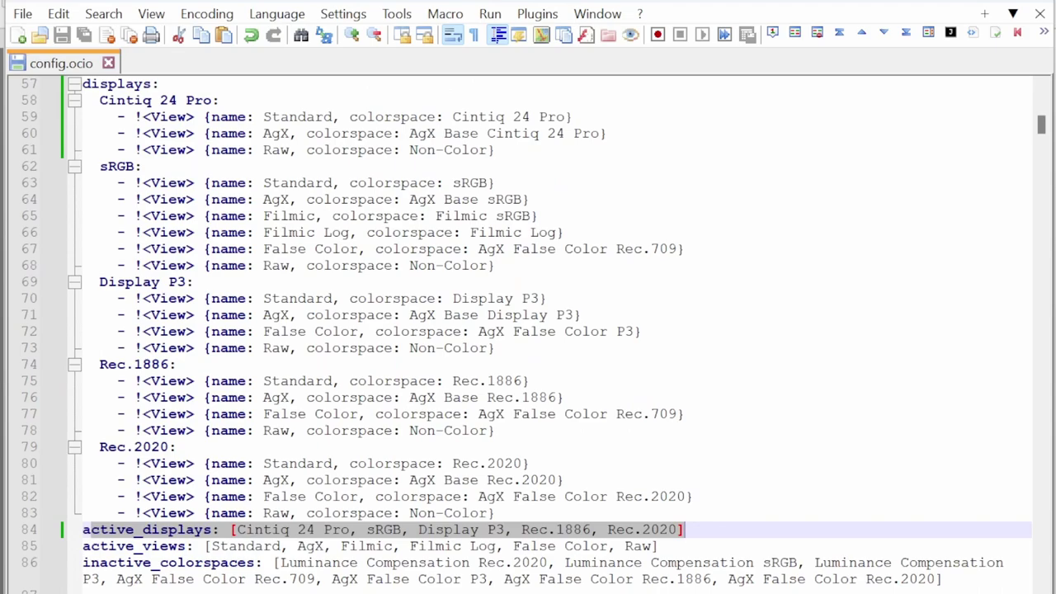
Check the view names of the Cintiq 24 Pro display, such as Standard and AgX, against the active_views list
left_click(306, 496)
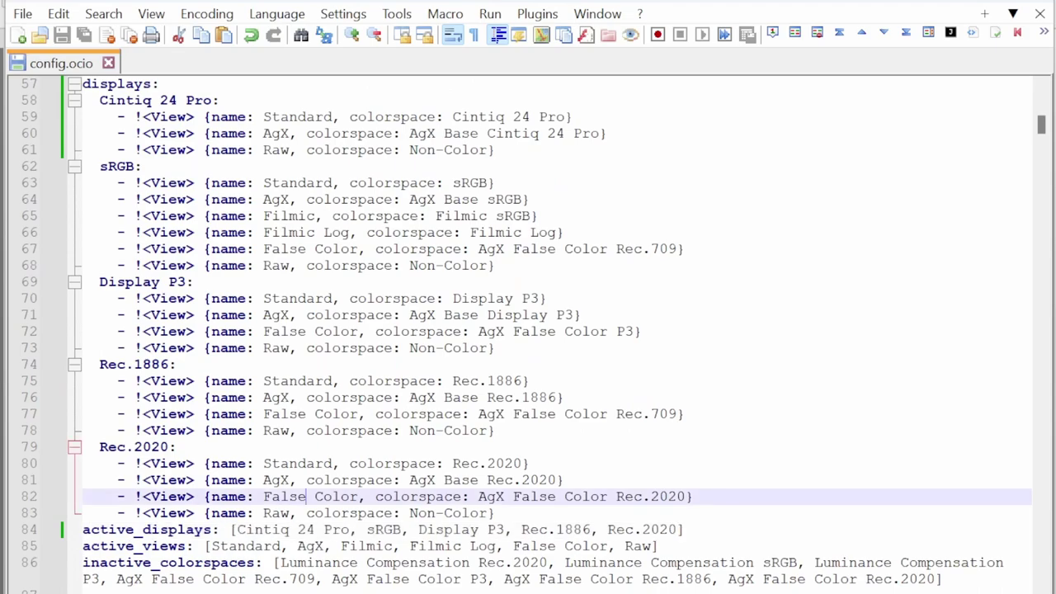
scroll(528, 330, "down", 1)
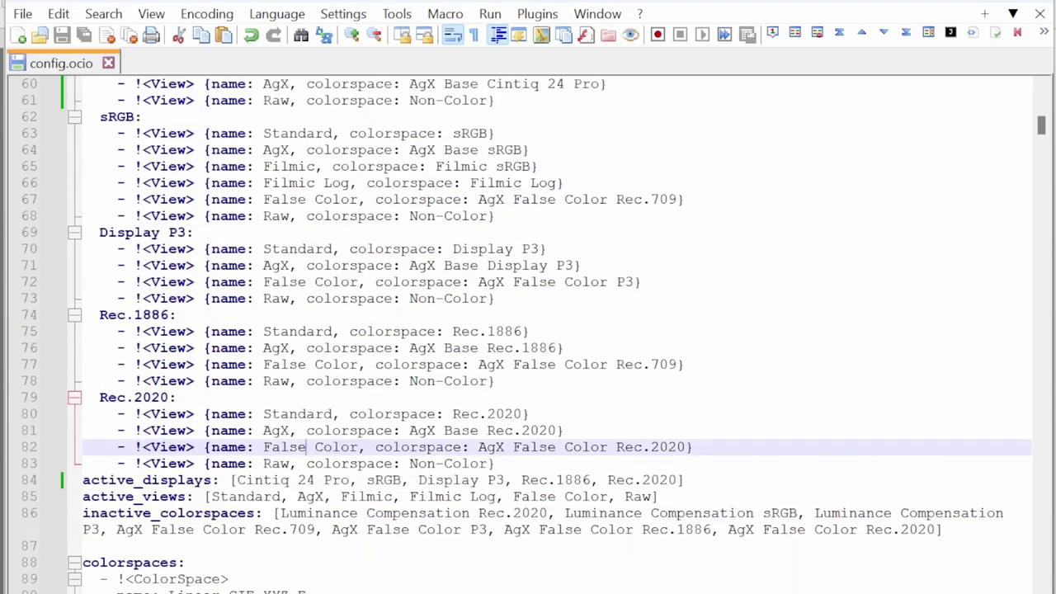
left_click_drag(186, 496, 82, 496)
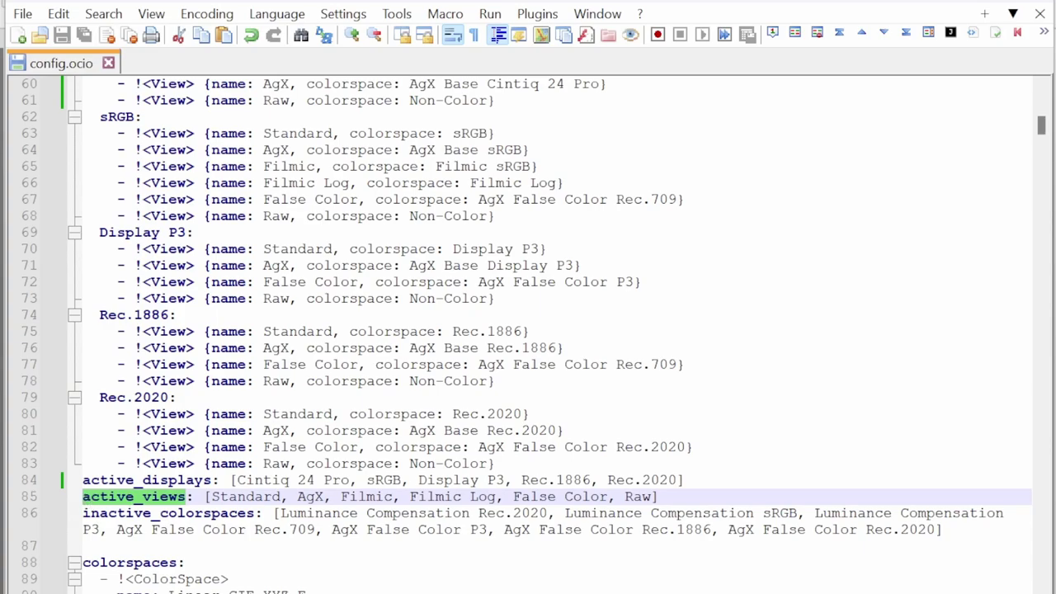
left_click(280, 149)
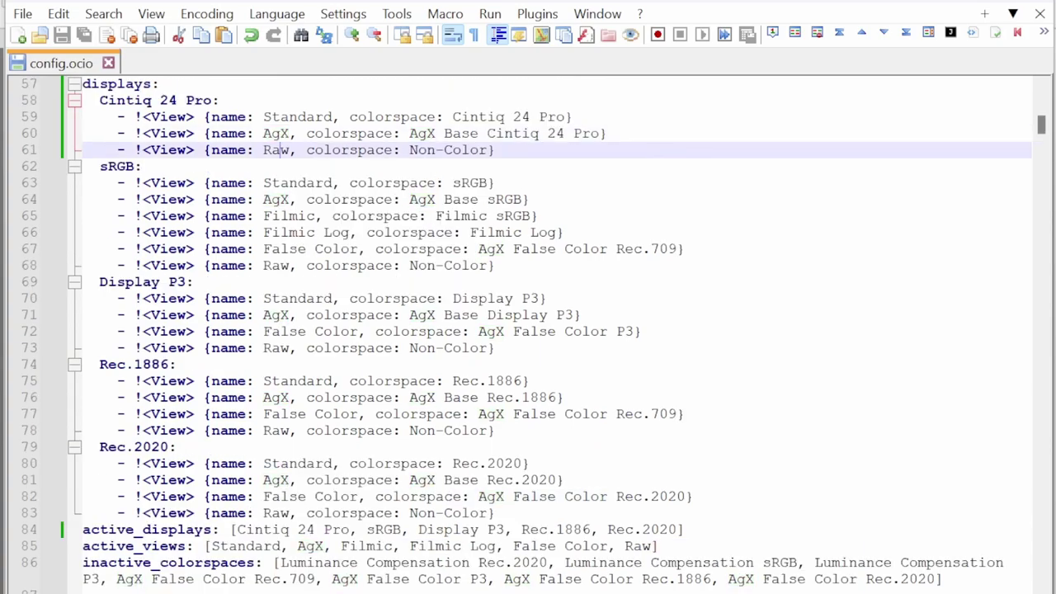
double_click(293, 116)
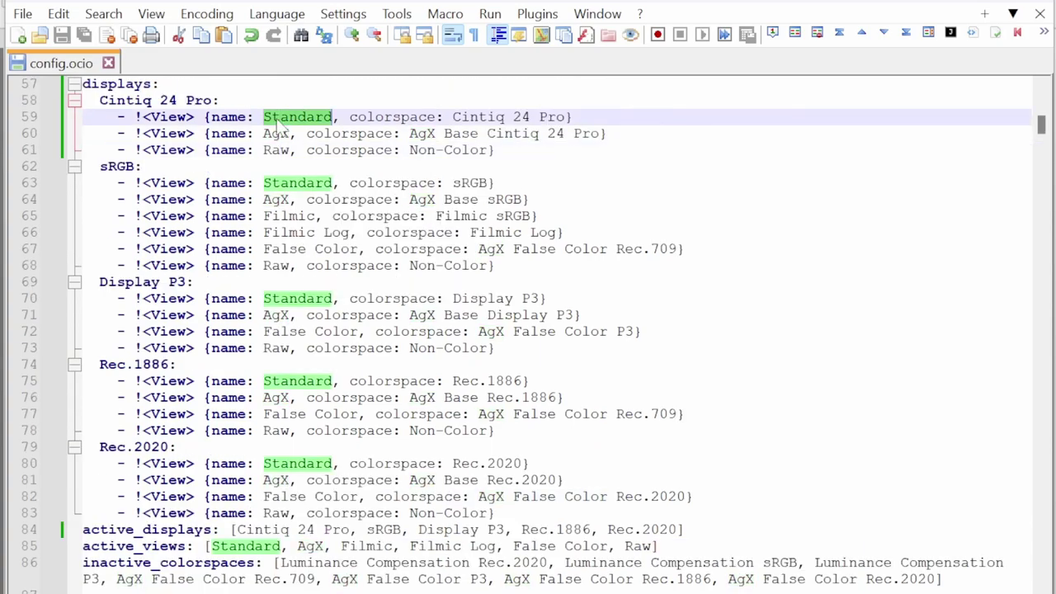
double_click(276, 133)
scroll(276, 133, "down", 1)
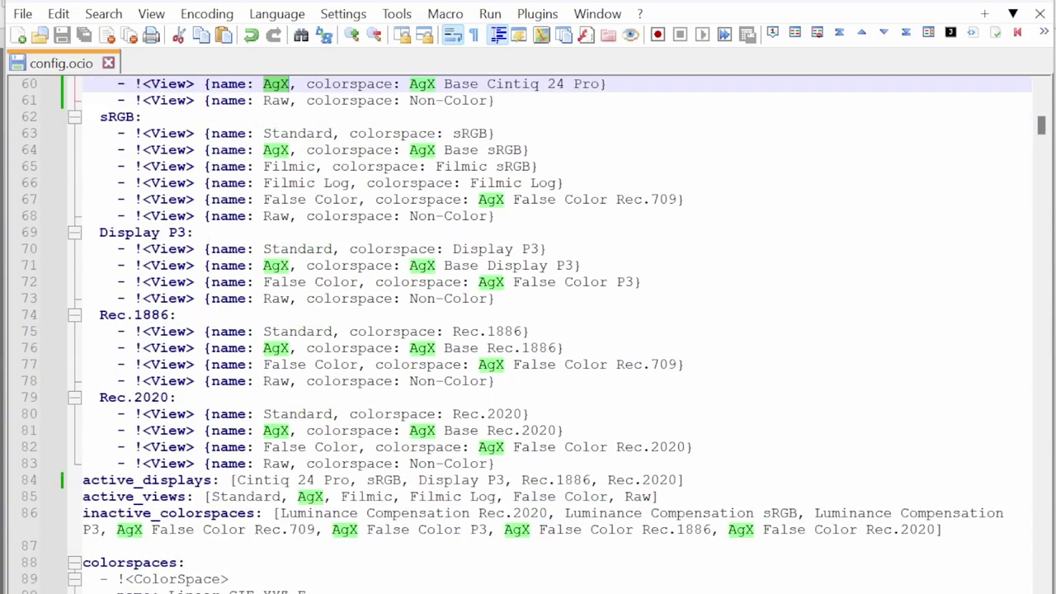
left_click(299, 496)
scroll(299, 496, "up", 2)
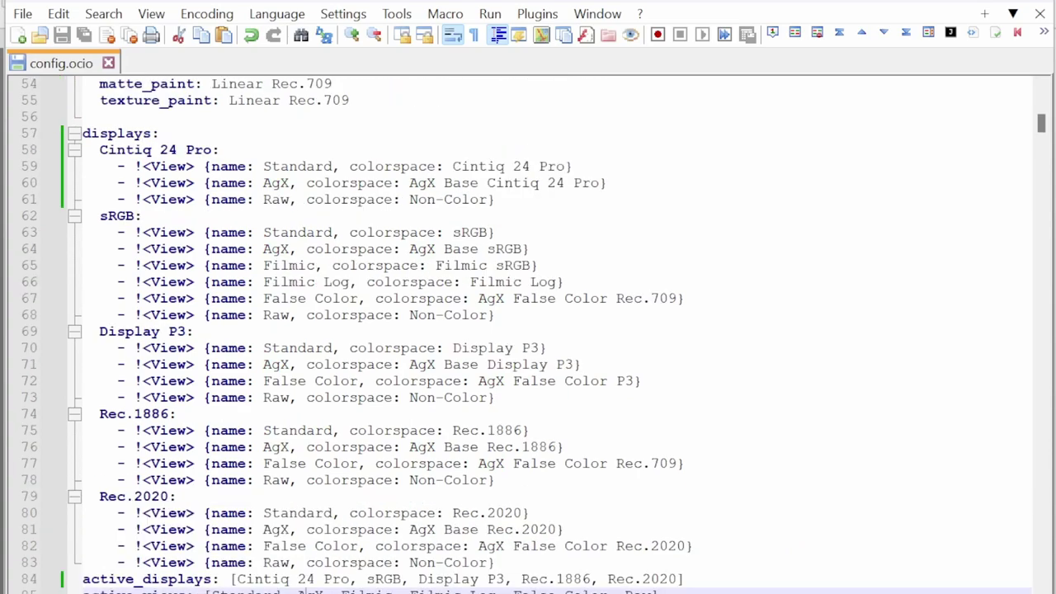
left_click(289, 182)
scroll(528, 330, "down", 2)
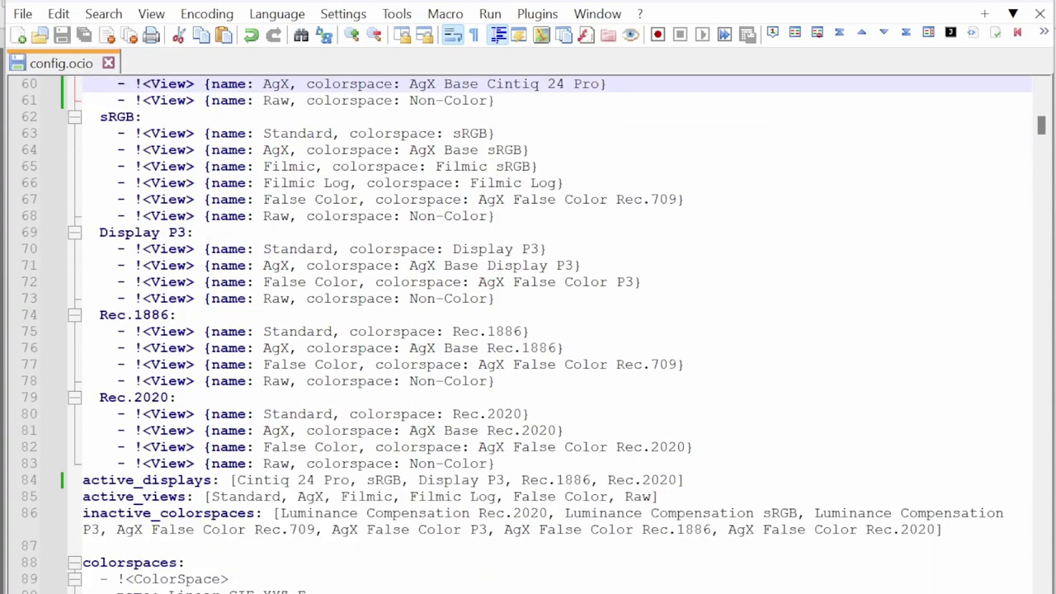
scroll(528, 330, "up", 2)
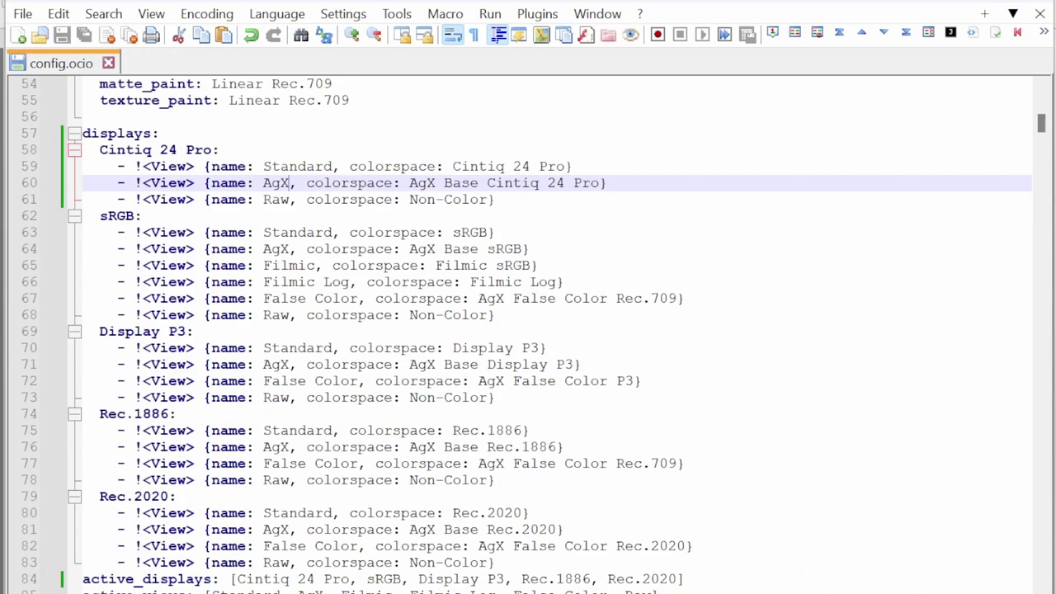
key("Up")
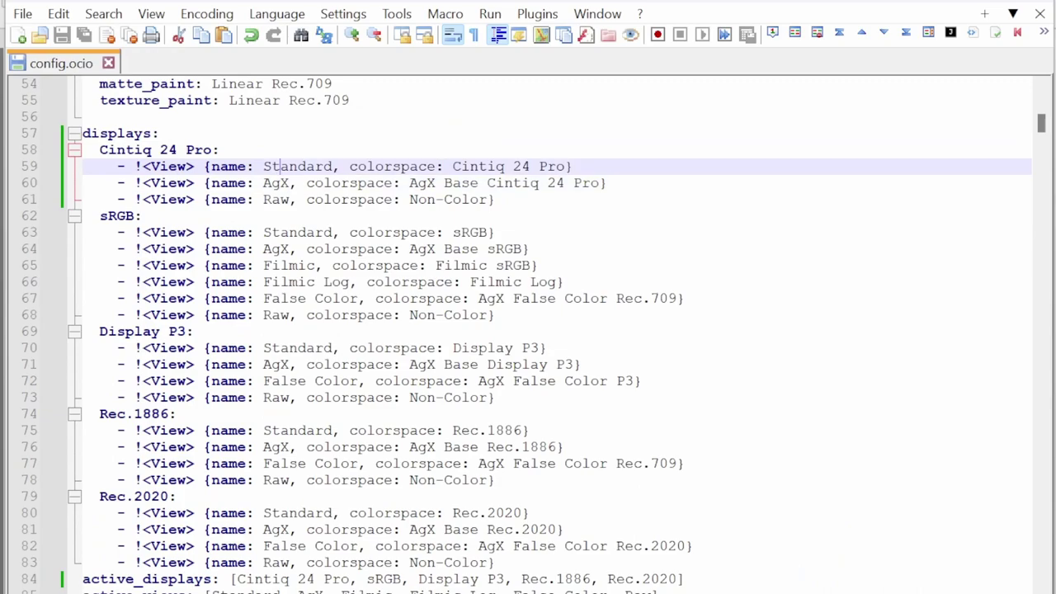
key("Down")
scroll(529, 331, "down", 4)
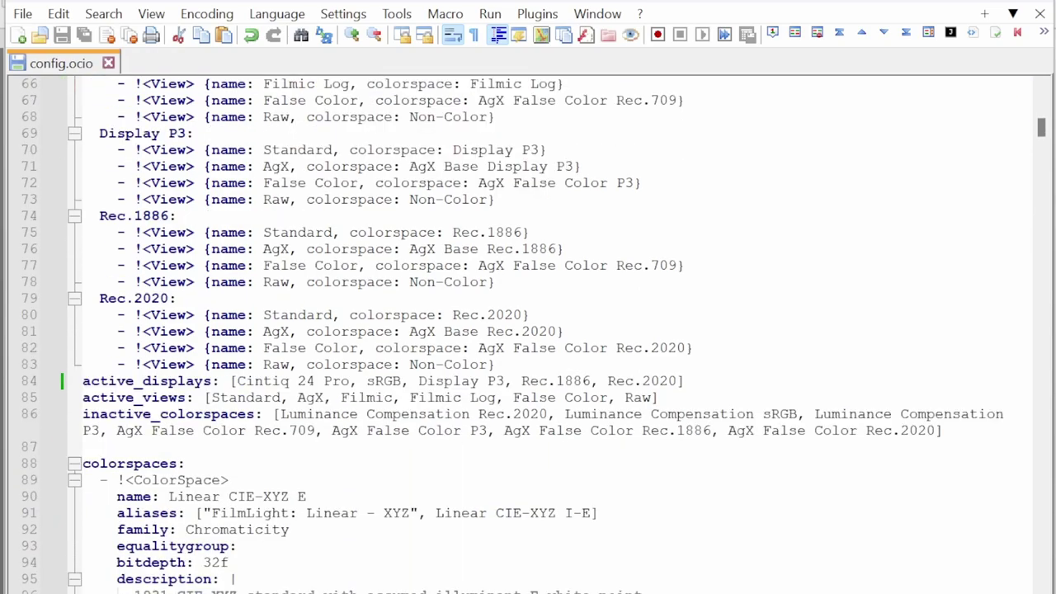
scroll(529, 330, "down", 4)
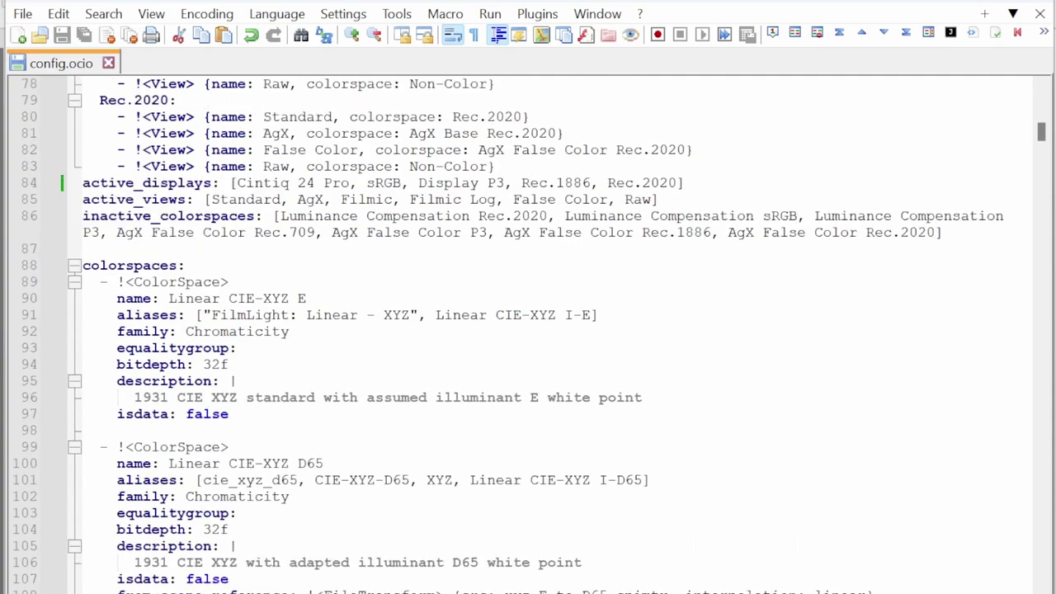
scroll(529, 330, "up", 8)
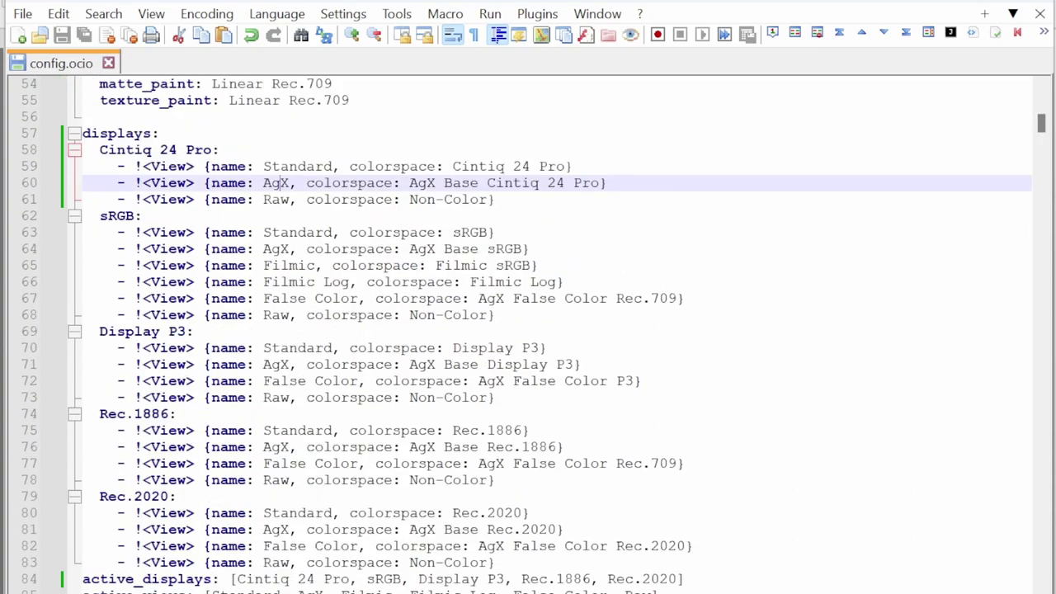
Locate the Display P3 color space referenced by the Standard view and copy its entire ColorSpace definition
left_click_drag(453, 166, 567, 166)
left_click_drag(409, 183, 600, 182)
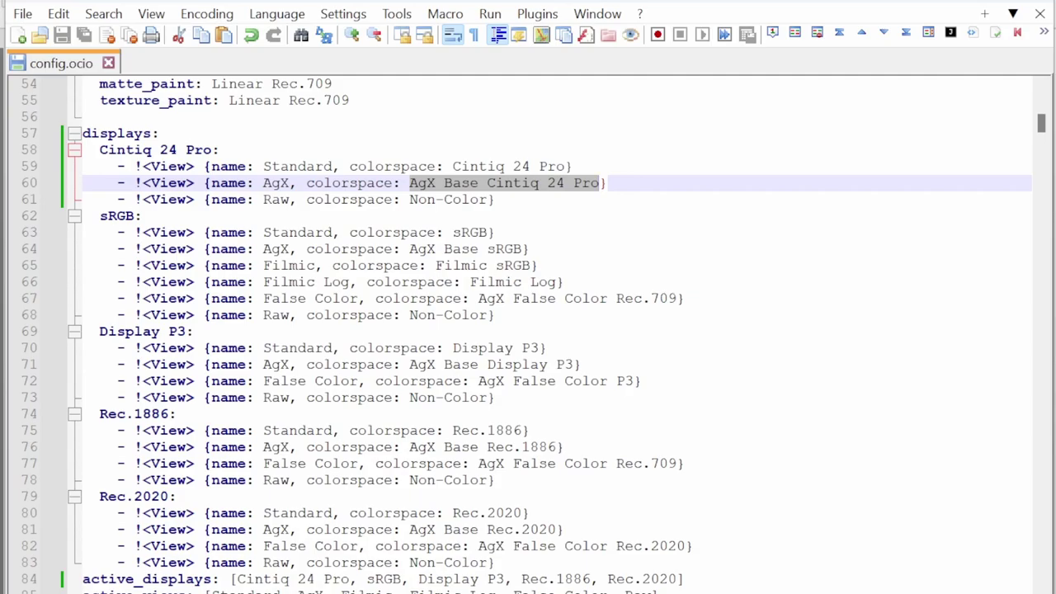
left_click_drag(453, 348, 513, 348)
double_click(470, 351)
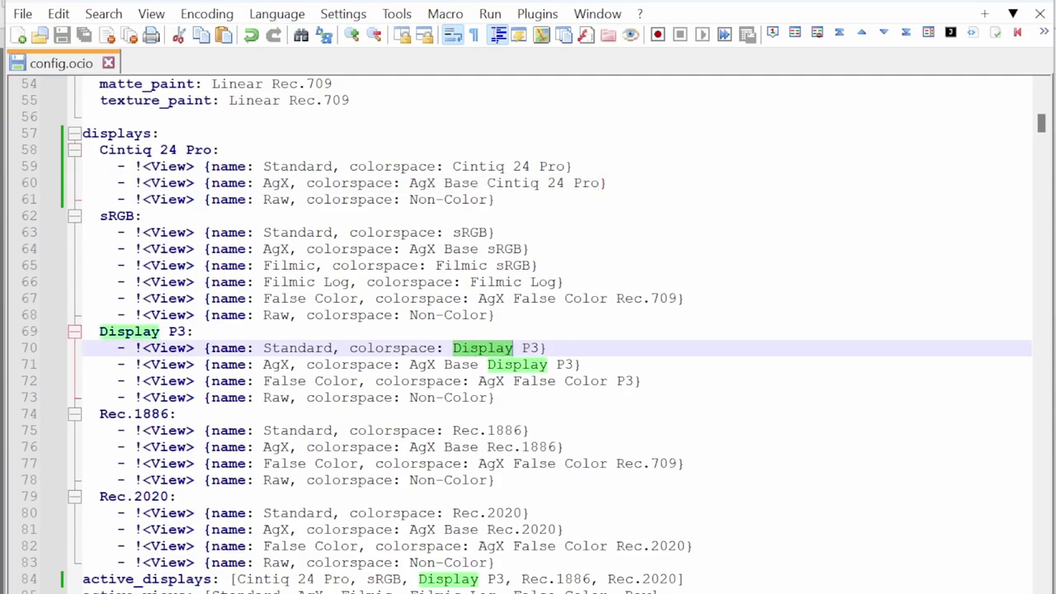
scroll(470, 351, "down", 20)
scroll(530, 335, "down", 20)
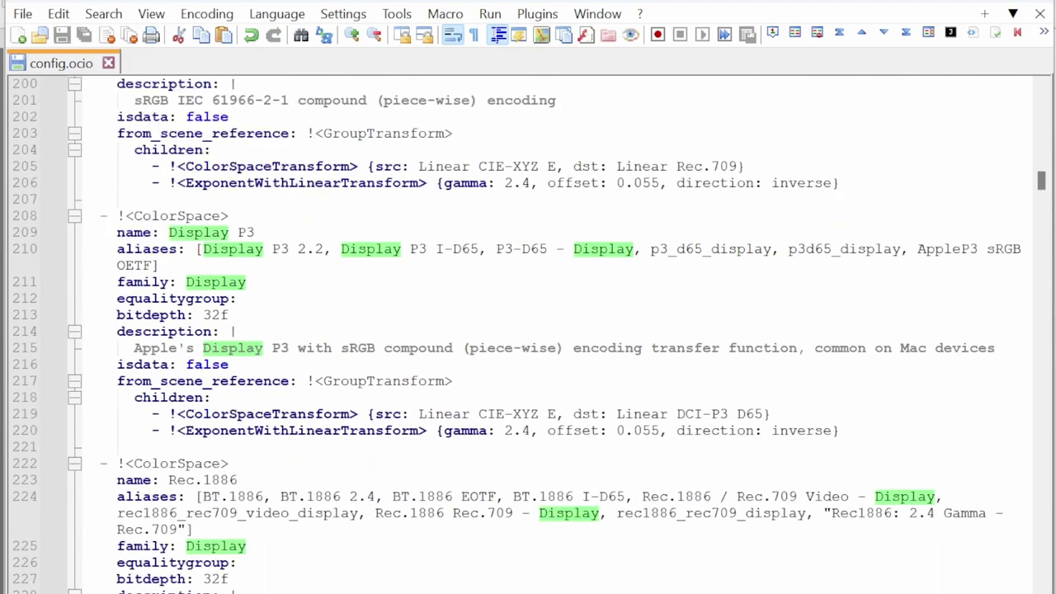
scroll(518, 335, "down", 1)
left_click(86, 150)
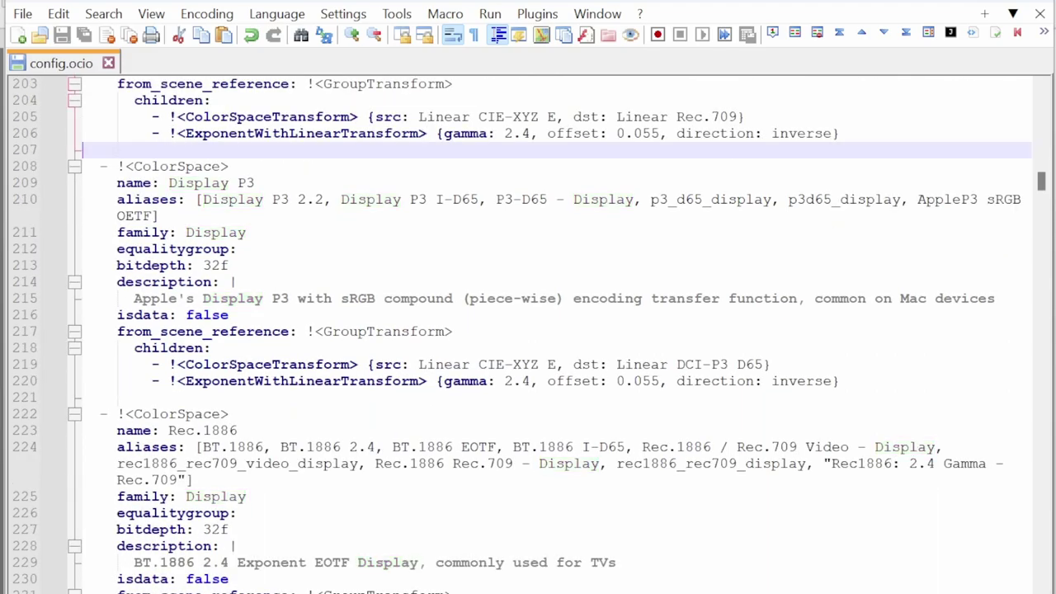
left_click(86, 166)
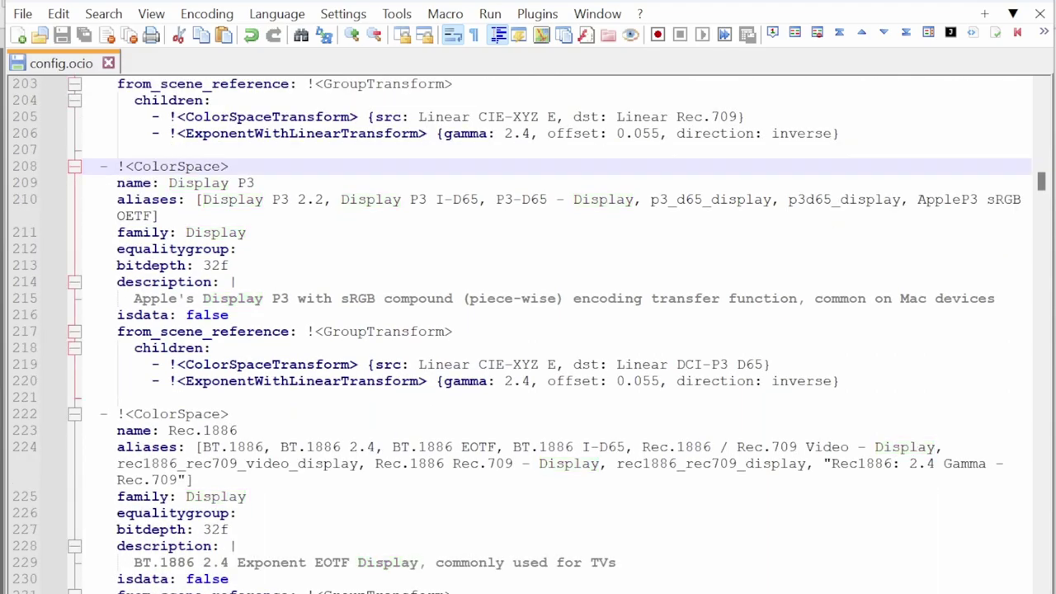
left_click(839, 381, "shift")
key("ctrl+c")
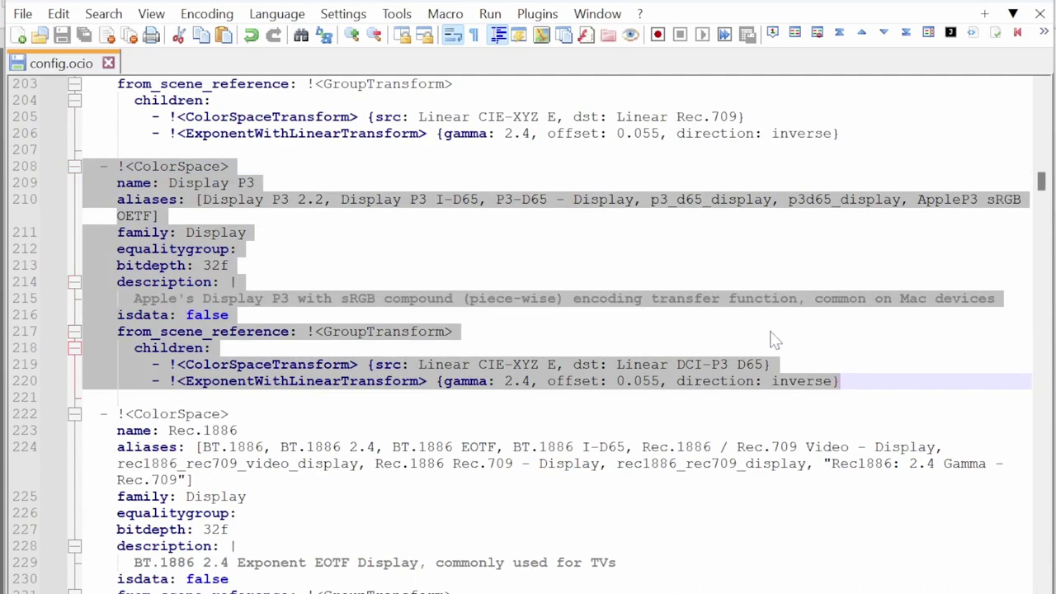
Paste the Display P3 ColorSpace definition as the first entry under colorspaces, followed by an empty line
scroll(280, 213, "up", 20)
left_click(185, 265)
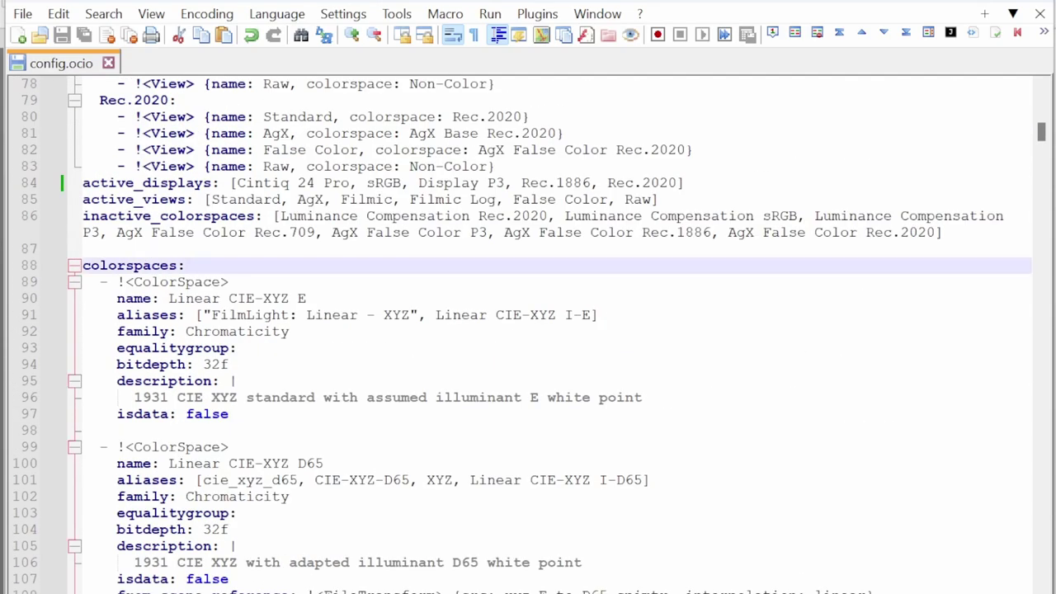
key("Return")
key("ctrl+v")
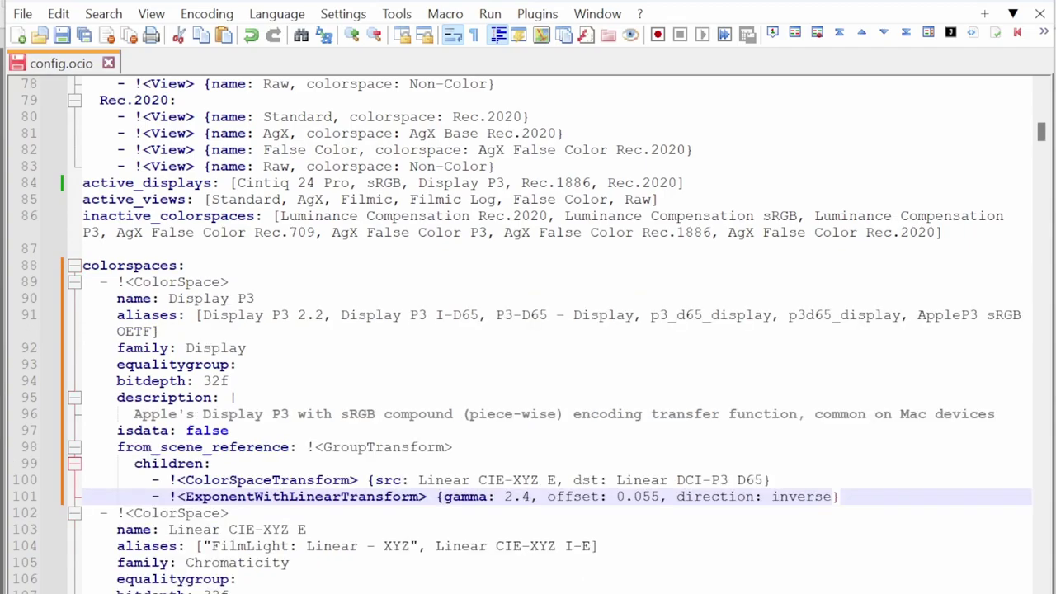
key("Return")
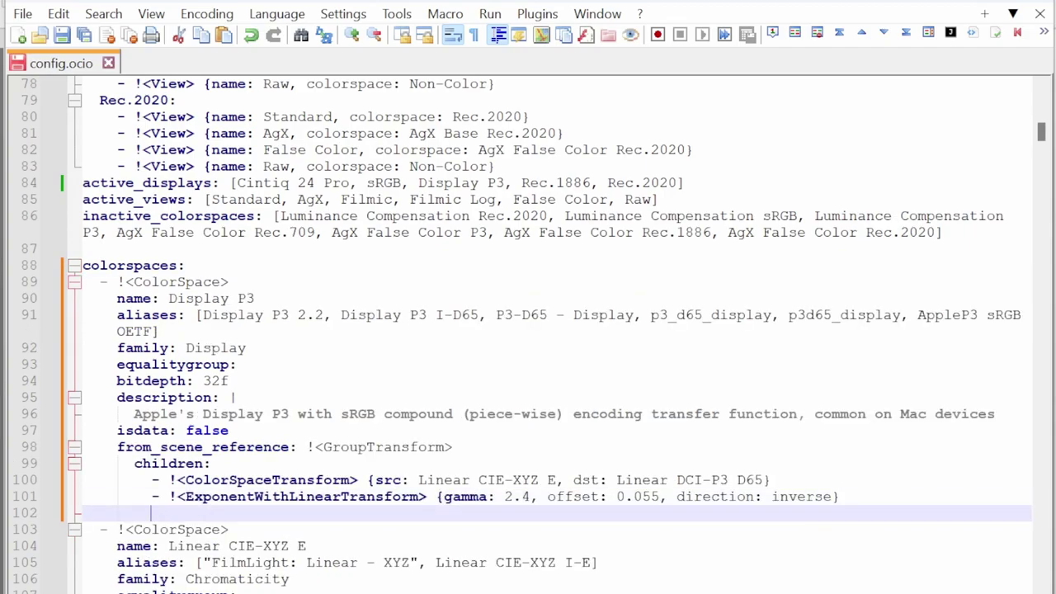
Rename the pasted color space to "Cintiq 24 Pro" and change its first alias to "Cintiq 24 Pro 2.2"
scroll(529, 330, "up", 8)
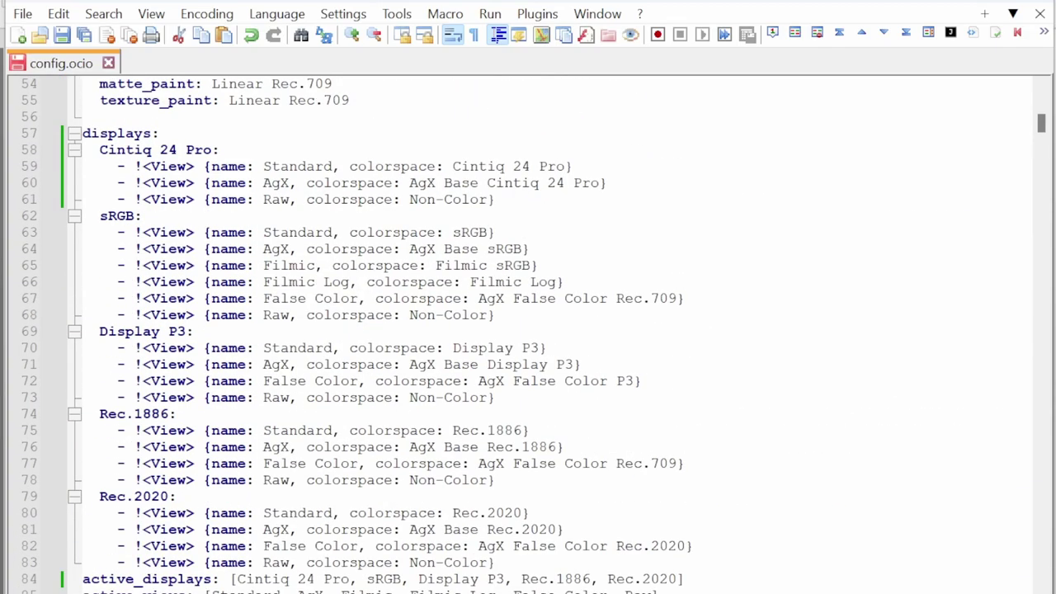
left_click_drag(452, 166, 566, 167)
key("ctrl+c")
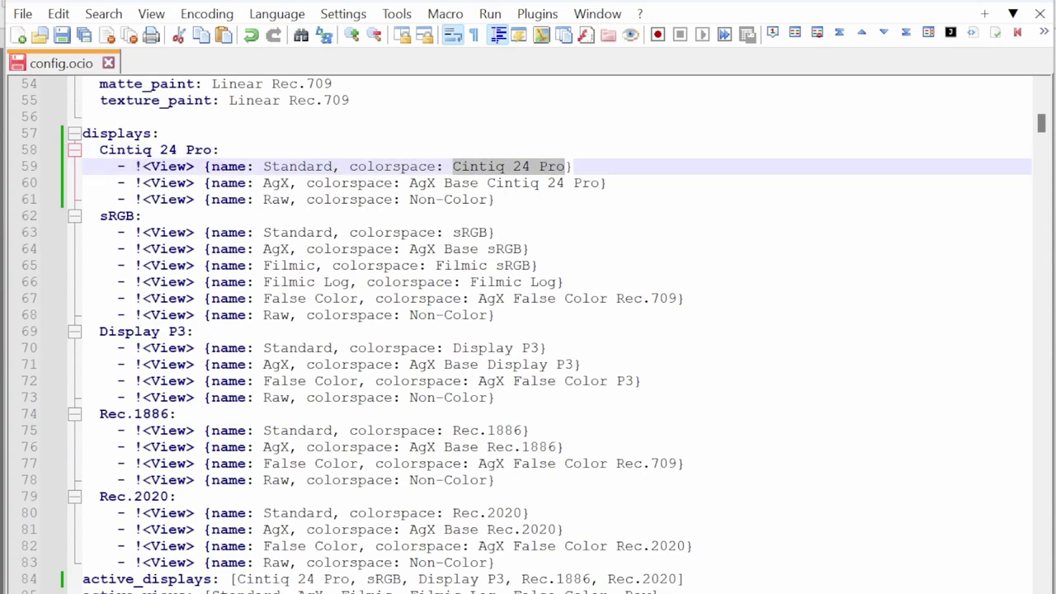
scroll(566, 167, "down", 8)
left_click_drag(168, 297, 265, 314)
key("ctrl+v")
key("ctrl+v")
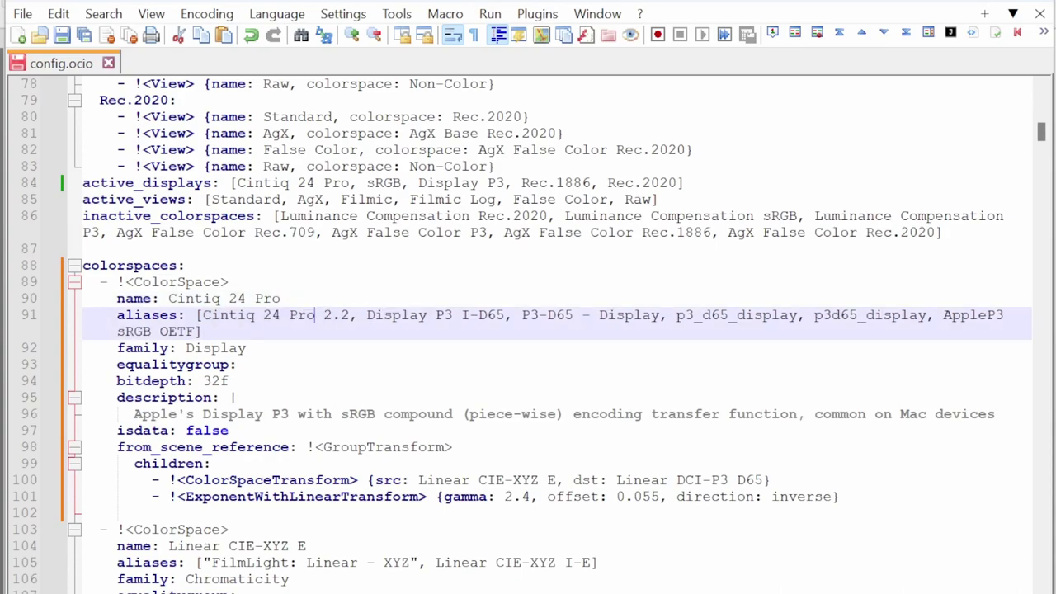
Change the color space's second alias to "Cintiq 24 Pro I-D65" and delete all the aliases after it
left_click_drag(366, 314, 453, 315)
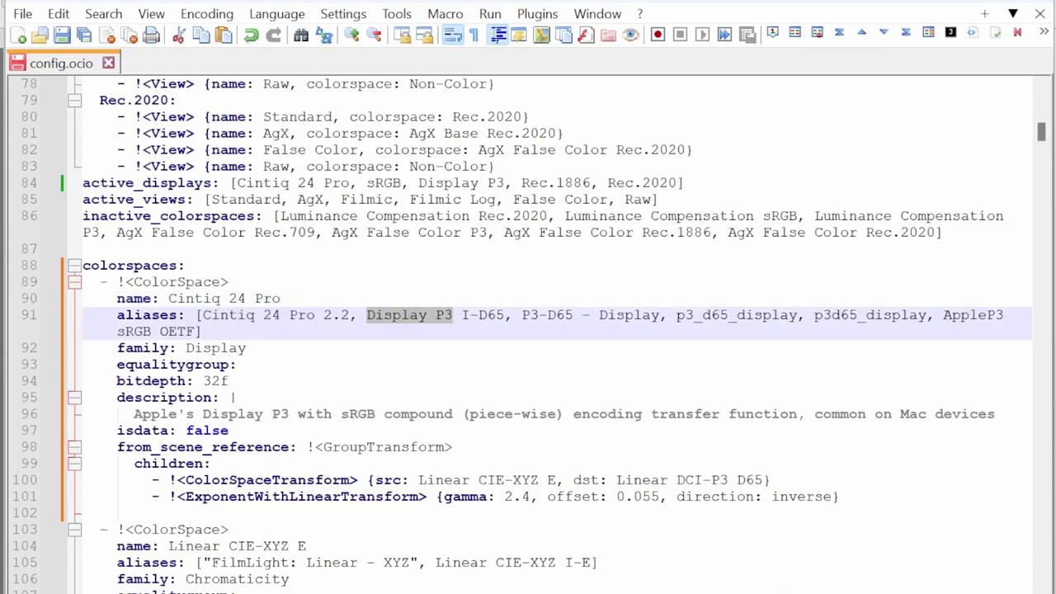
key("ctrl+v")
left_click_drag(529, 315, 271, 331)
key("Delete")
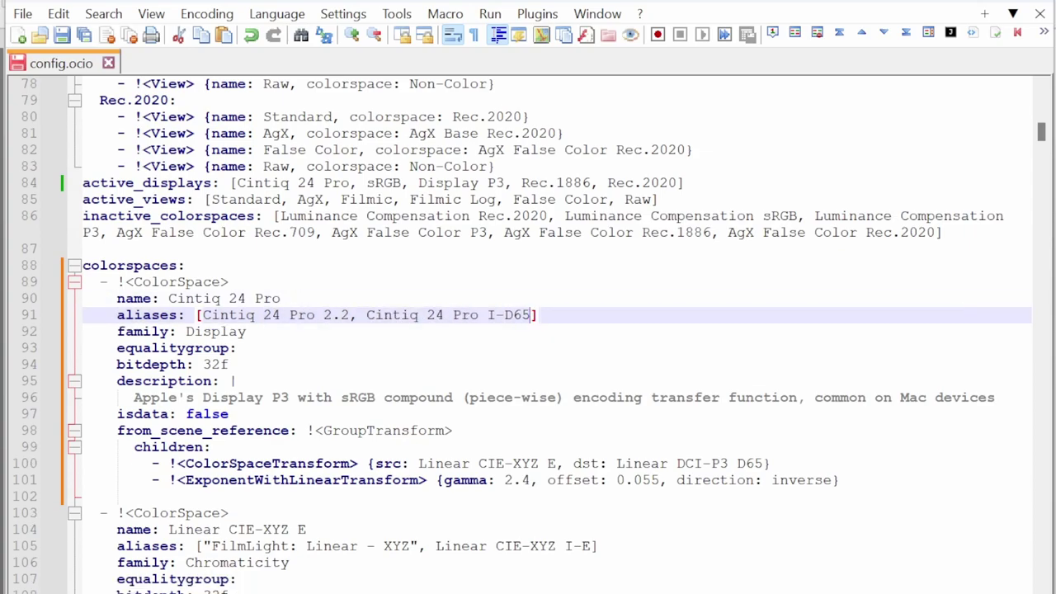
Replace the Cintiq 24 Pro color space's description with "Cintiq 24 Pro My display", keeping the original indentation
scroll(523, 336, "down", 1)
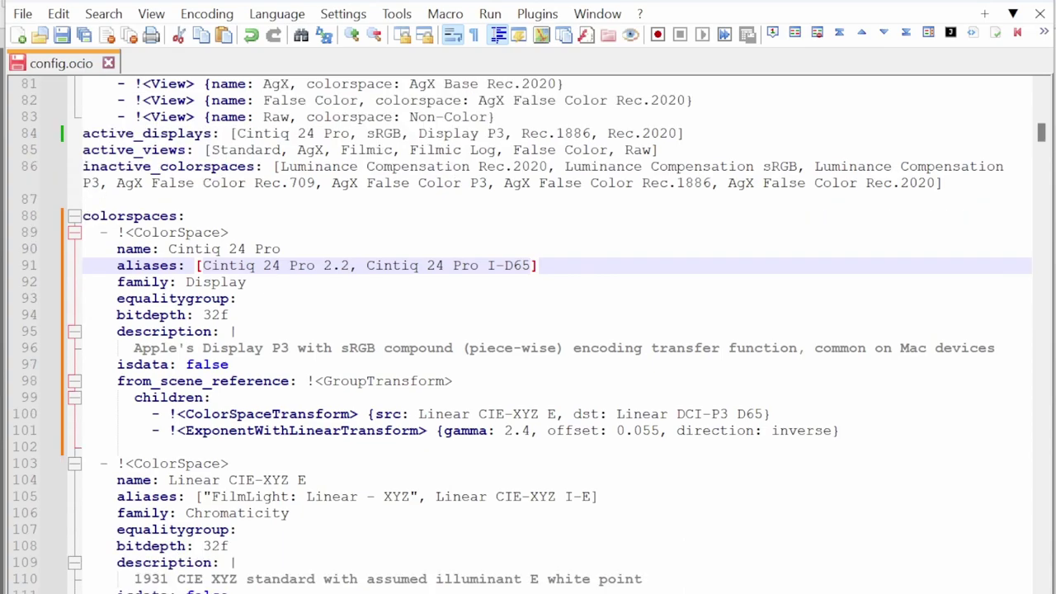
left_click_drag(125, 347, 238, 331)
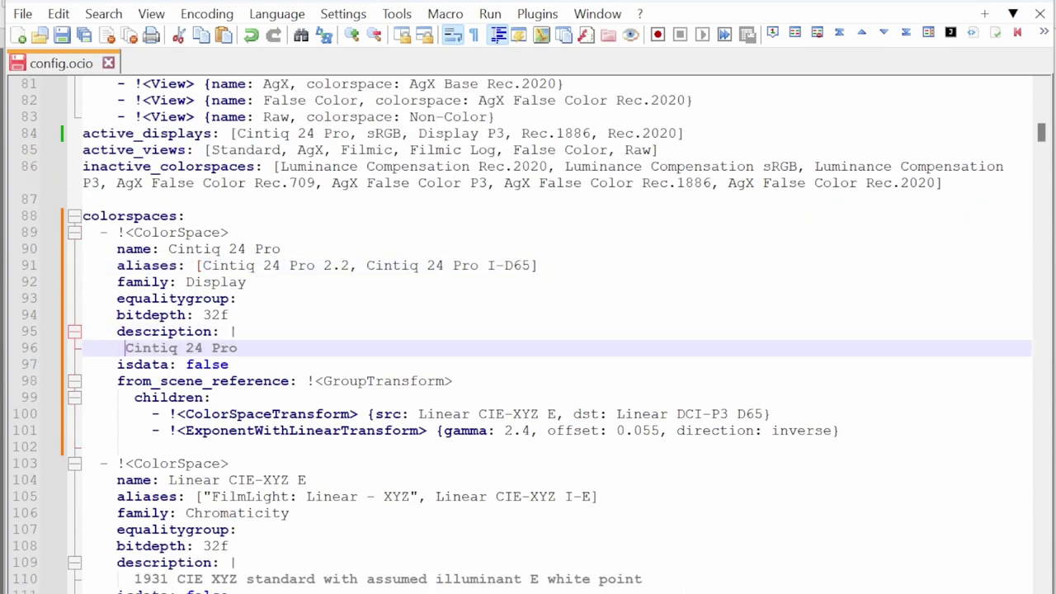
left_click(246, 347)
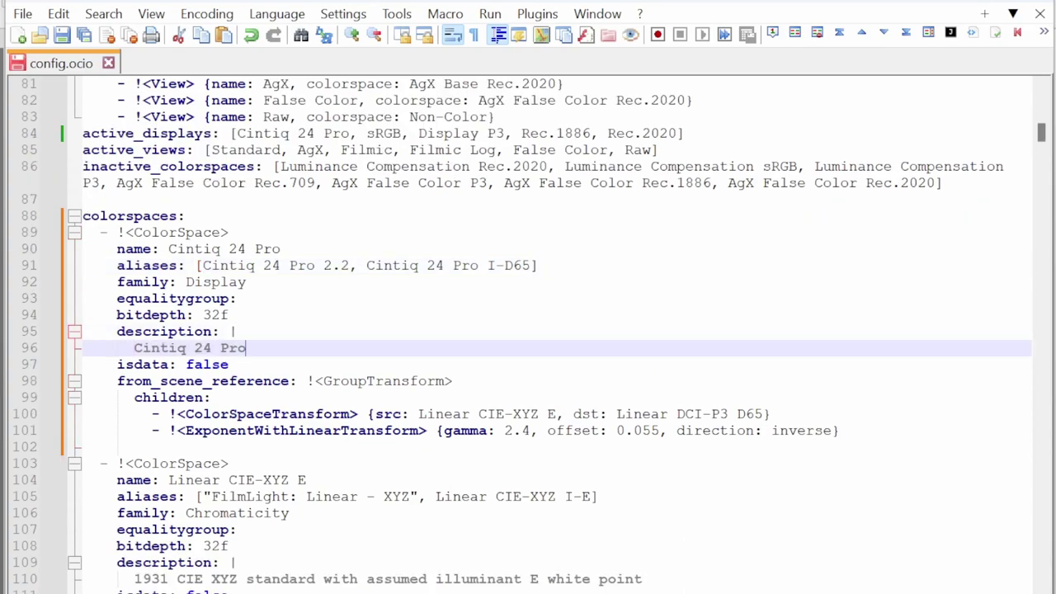
type("My display")
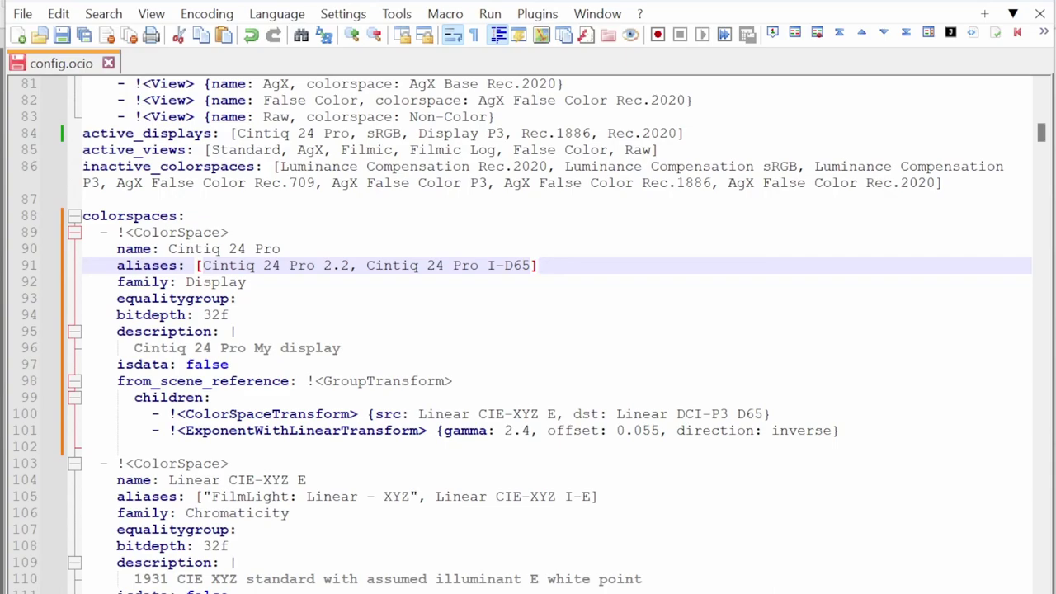
Check which AgX color spaces the views of the Cintiq 24 Pro and Display P3 displays refer to
scroll(523, 336, "up", 7)
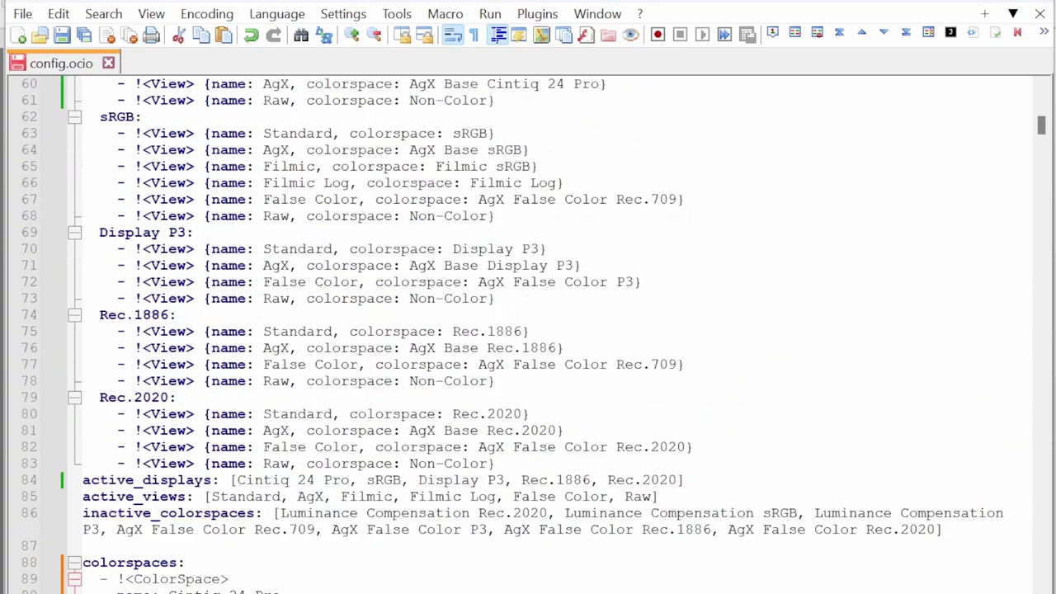
scroll(524, 336, "up", 3)
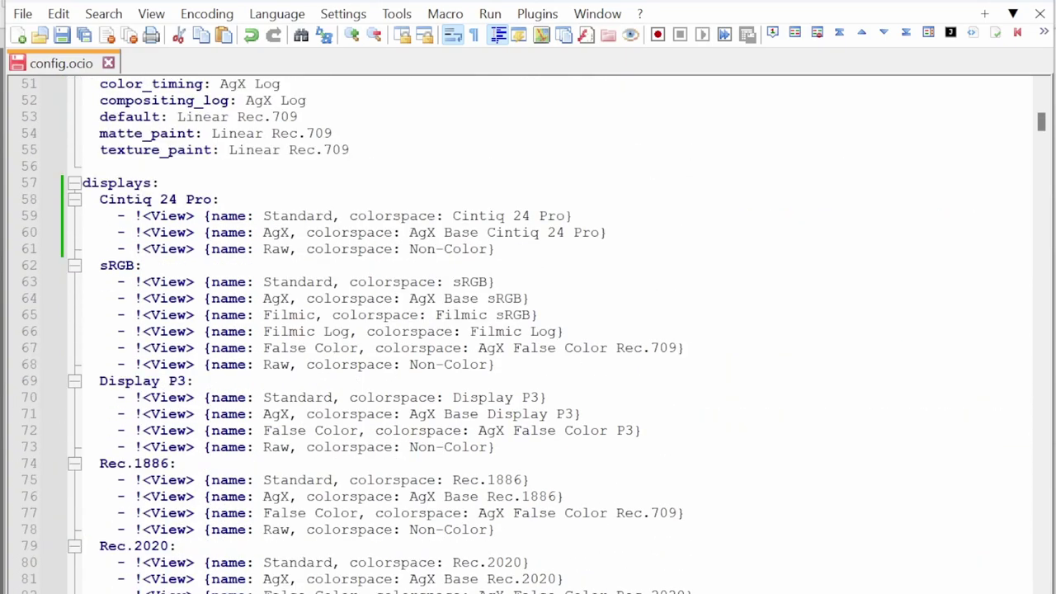
double_click(276, 233)
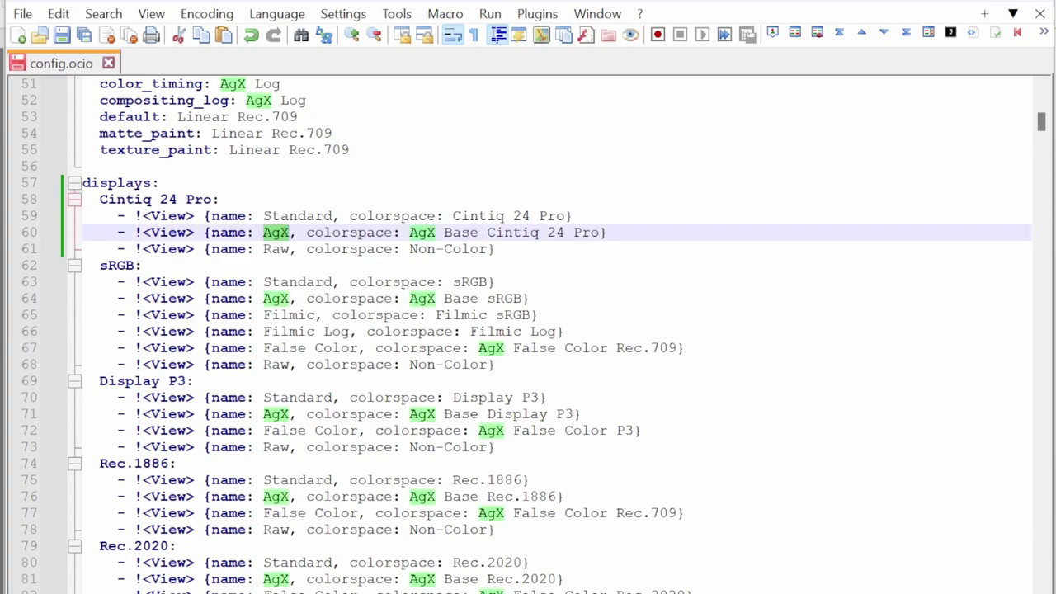
left_click(487, 232)
scroll(487, 233, "down", 1)
left_click(410, 364)
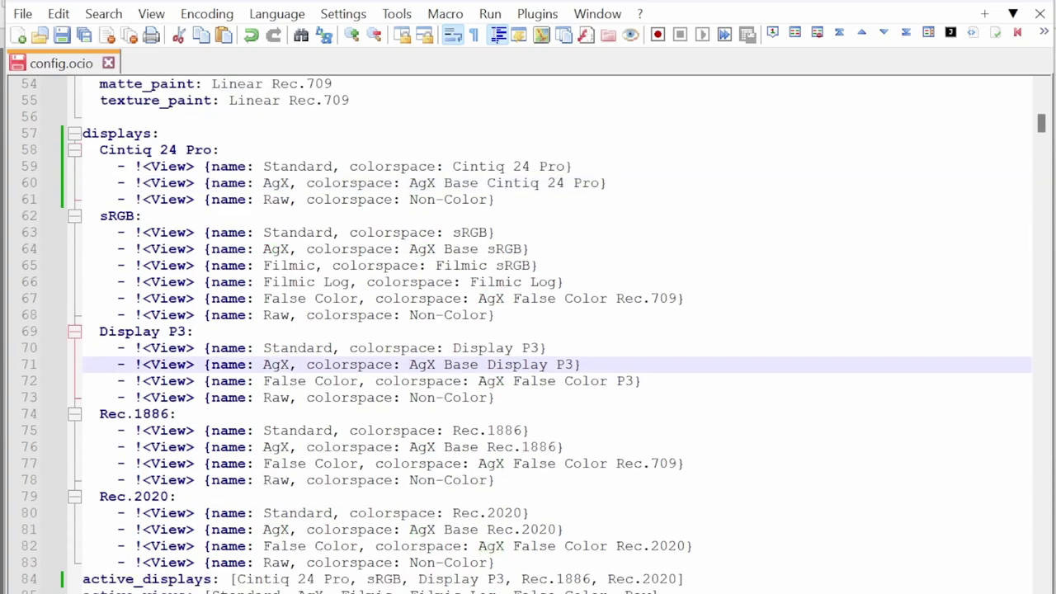
double_click(419, 368)
left_click(418, 367)
double_click(517, 365)
Copy the complete AgX Base Display P3 ColorSpace definition, from its ColorSpace line through the last to_scene_reference transform
scroll(517, 364, "down", 20)
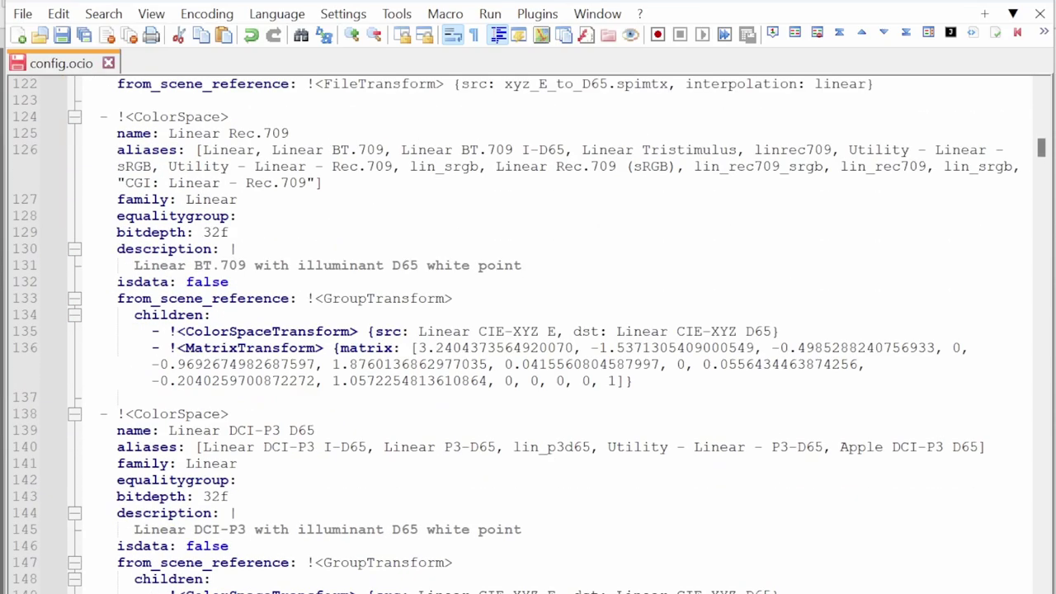
scroll(512, 364, "down", 20)
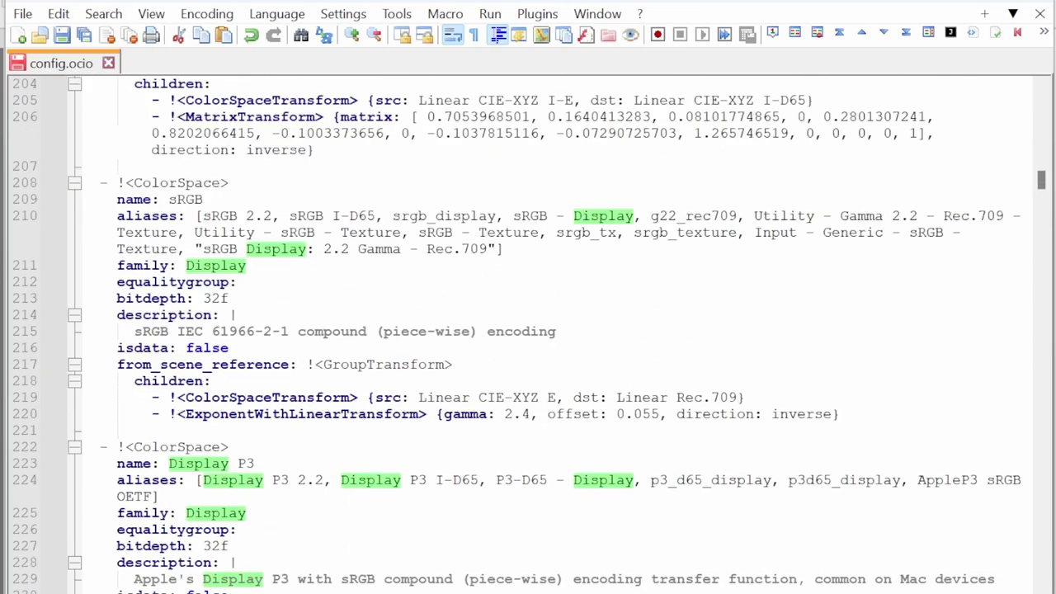
scroll(511, 364, "down", 3)
scroll(512, 364, "down", 18)
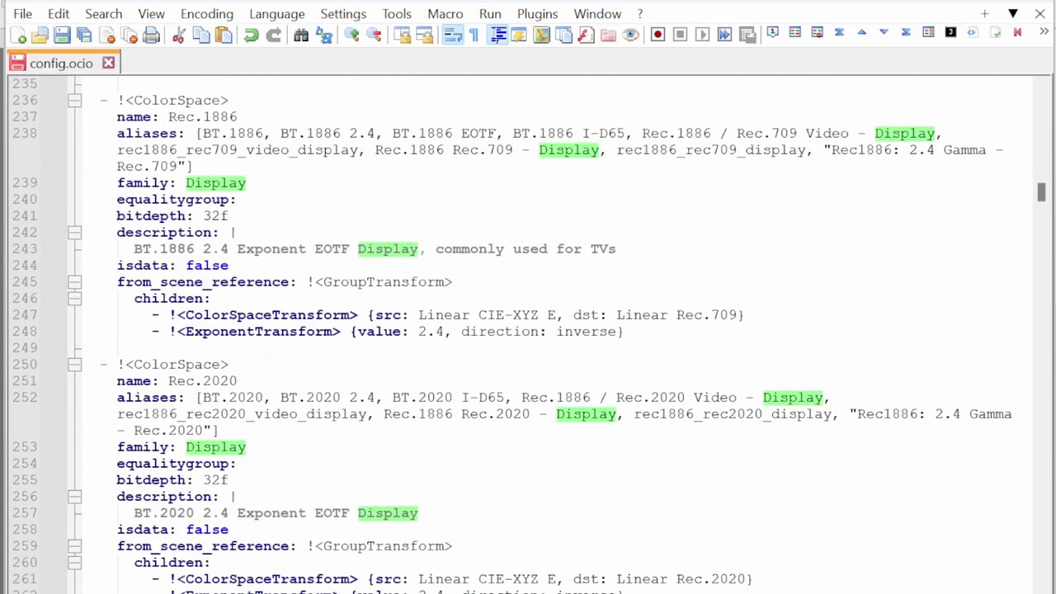
scroll(511, 364, "down", 20)
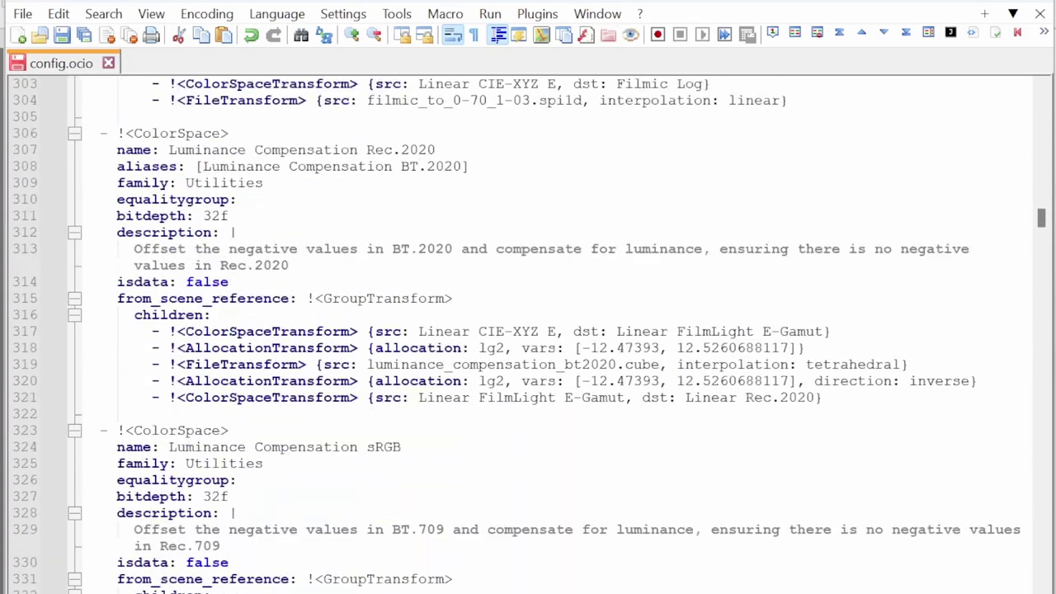
scroll(512, 364, "down", 13)
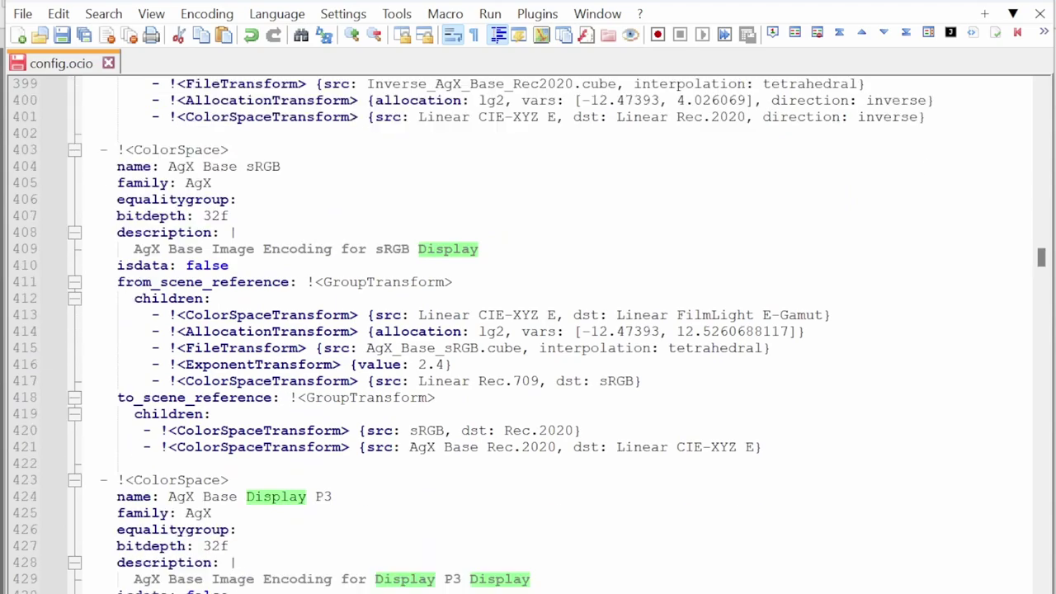
left_click(211, 183)
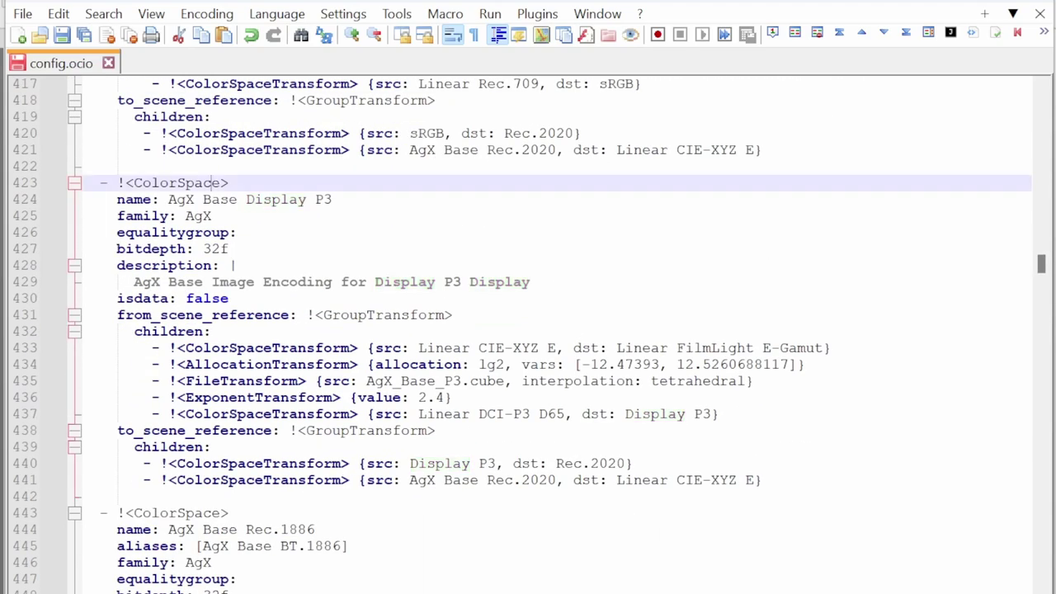
key("Home")
key("shift+Down")
key("shift+Down")
key("shift+Down")
key("shift+Down")
key("shift+Down")
key("shift+Down")
key("shift+Down")
key("shift+Down")
key("shift+Down")
key("shift+Down")
key("shift+Down")
key("shift+Down")
key("shift+Down")
key("shift+Down")
key("shift+Down")
key("shift+Down")
key("shift+Down")
key("shift+Down")
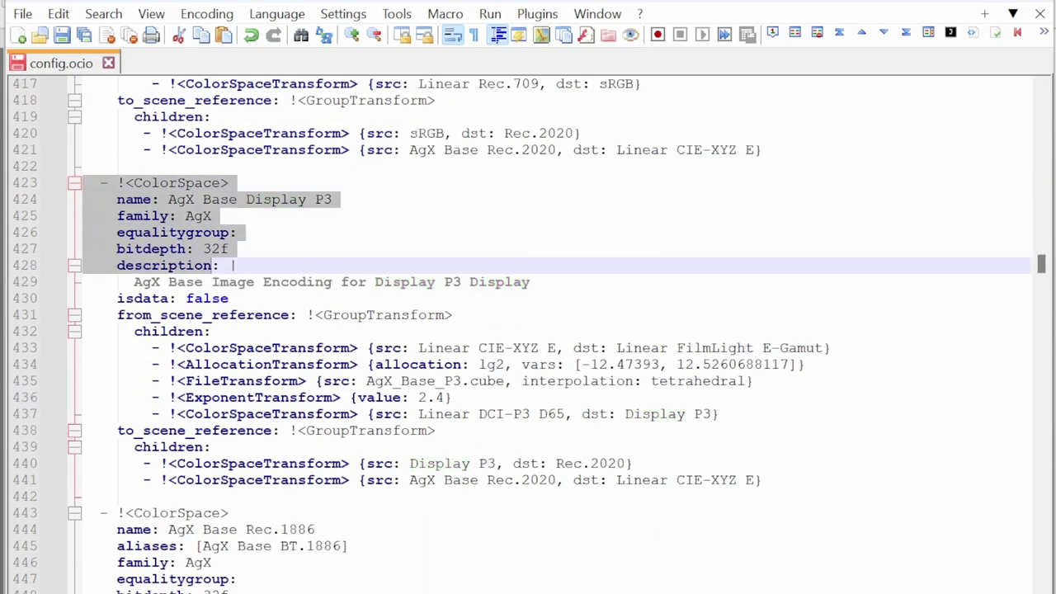
key("shift+End")
key("ctrl+c")
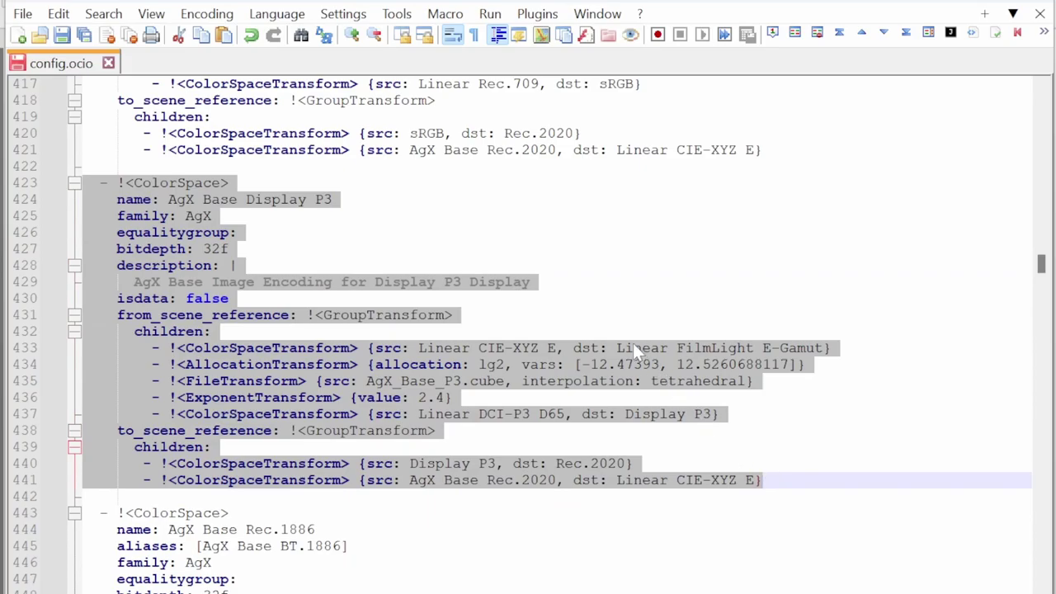
Paste the AgX Base Display P3 definition on the empty line below the Cintiq 24 Pro color space and add a line break after it
scroll(633, 347, "up", 20)
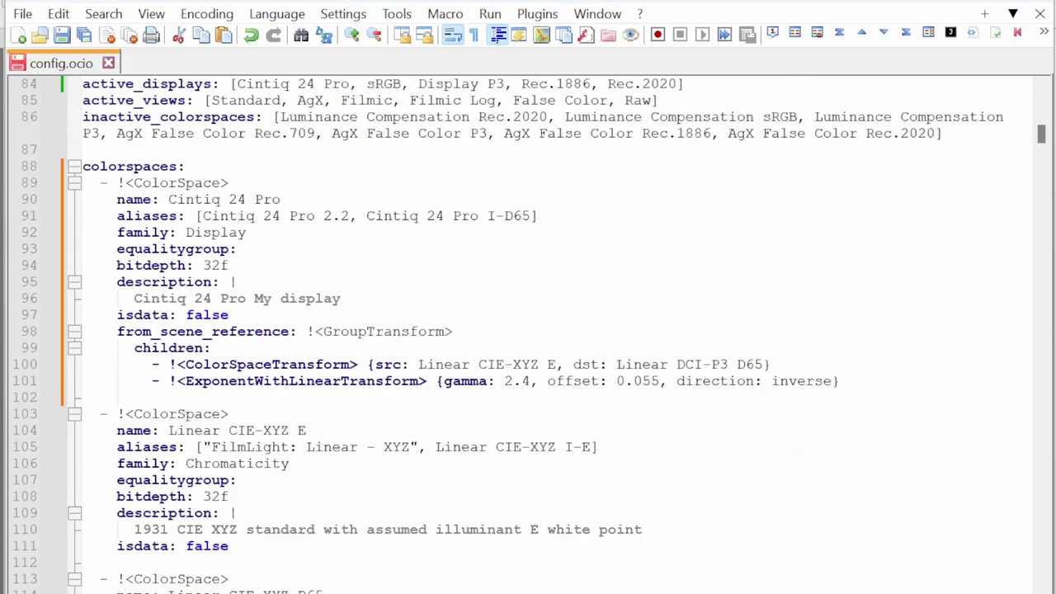
left_click(91, 397)
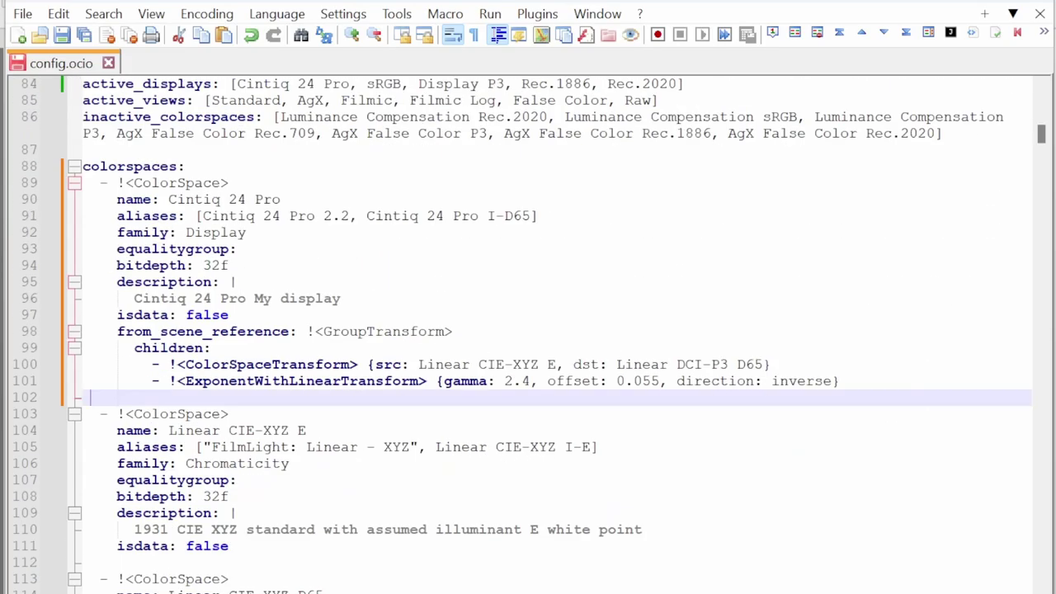
key("Home")
key("ctrl+v")
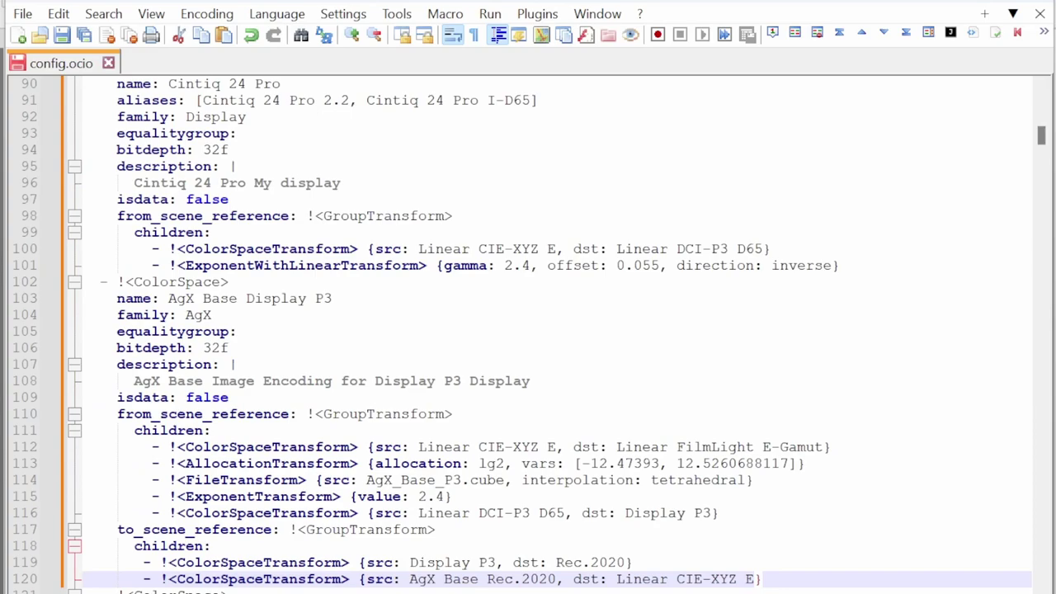
key("Return")
scroll(529, 330, "down", 2)
scroll(529, 330, "up", 4)
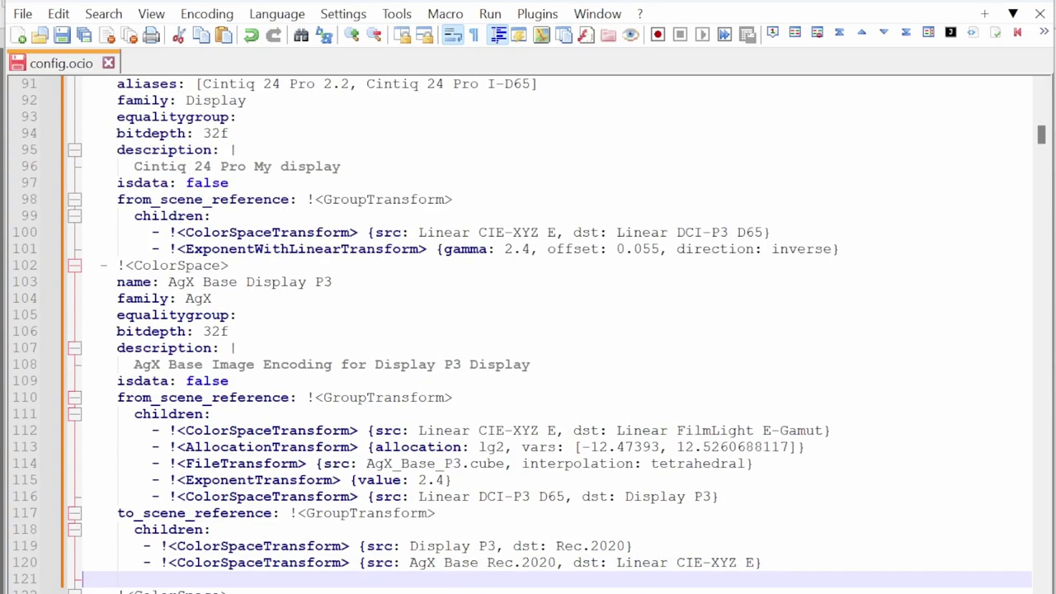
Insert an empty, unindented line between the Cintiq 24 Pro color space and the pasted AgX definition
left_click(839, 348)
key("Return")
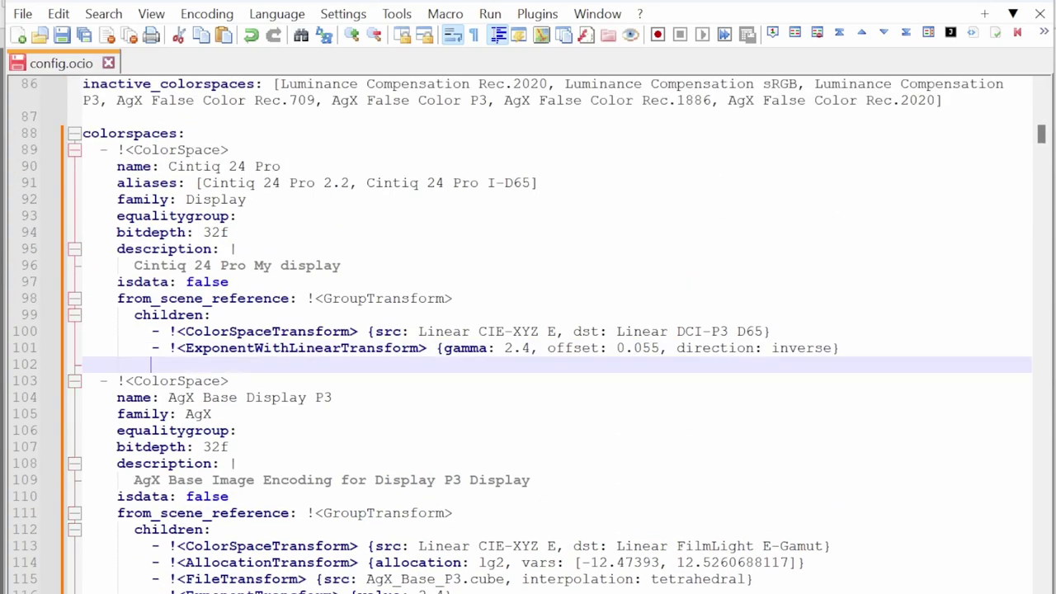
key("BackSpace")
key("BackSpace")
key("BackSpace")
key("BackSpace")
key("BackSpace")
key("BackSpace")
key("BackSpace")
key("BackSpace")
Rename the pasted color space to "AgX Base Cintiq 24 Pro", copying the wording from the Cintiq 24 Pro display's AgX view
scroll(528, 330, "up", 11)
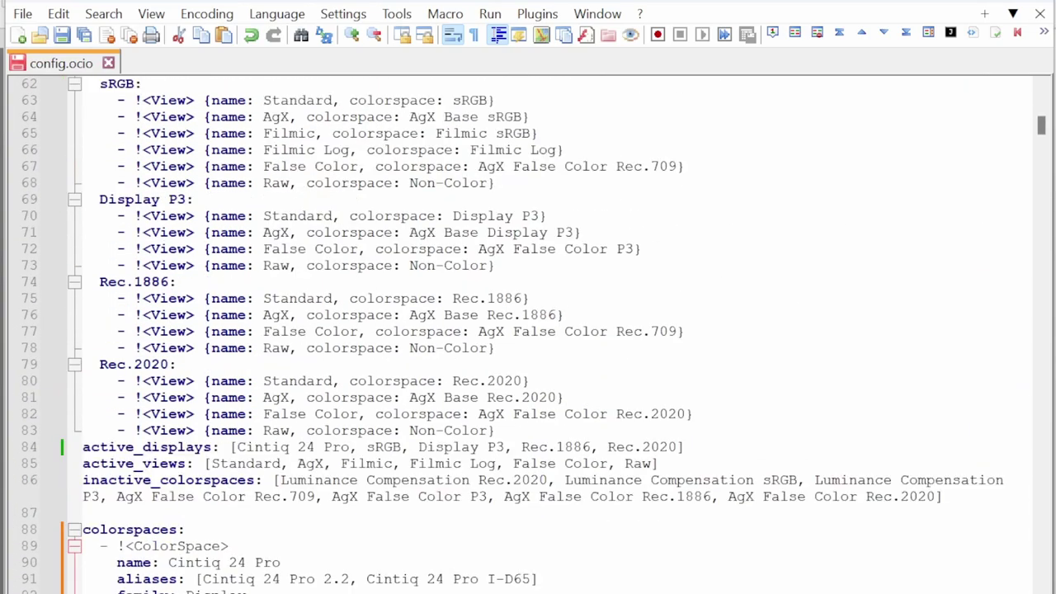
scroll(528, 330, "up", 2)
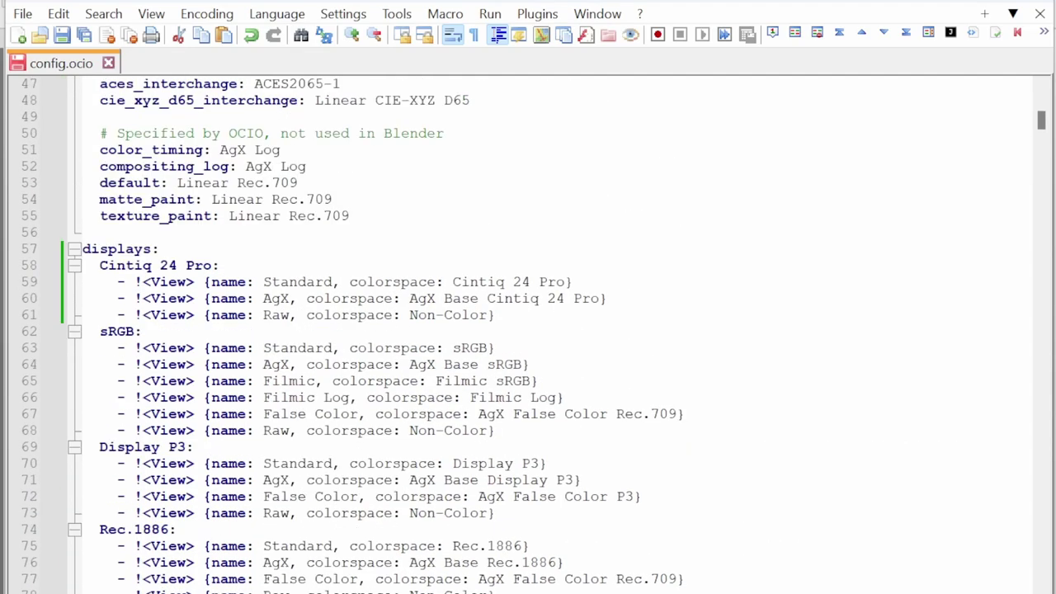
left_click_drag(444, 298, 603, 298)
key("ctrl+c")
scroll(594, 296, "down", 9)
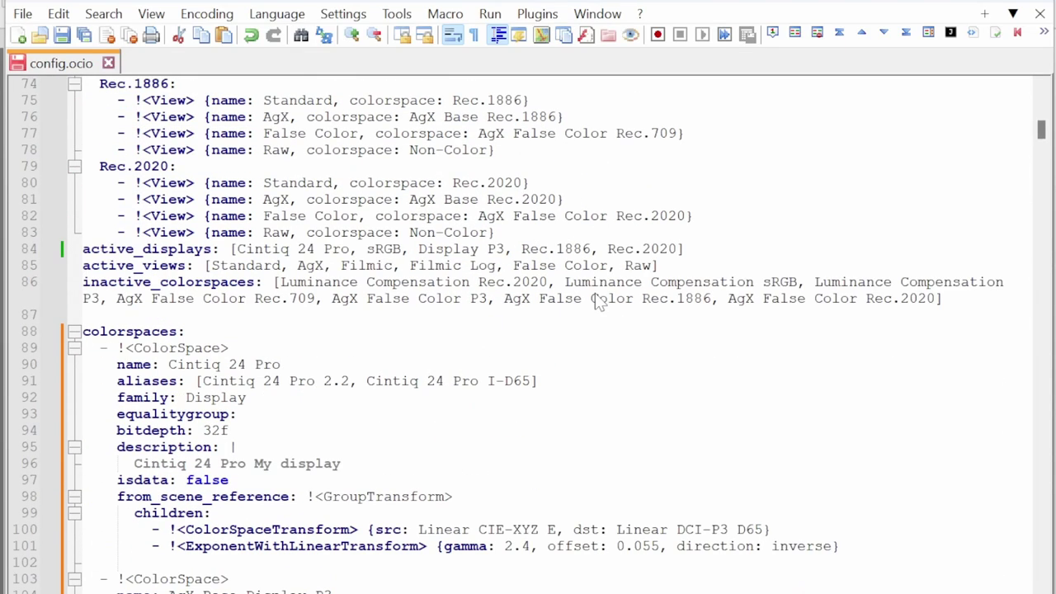
scroll(598, 302, "down", 2)
scroll(529, 330, "down", 4)
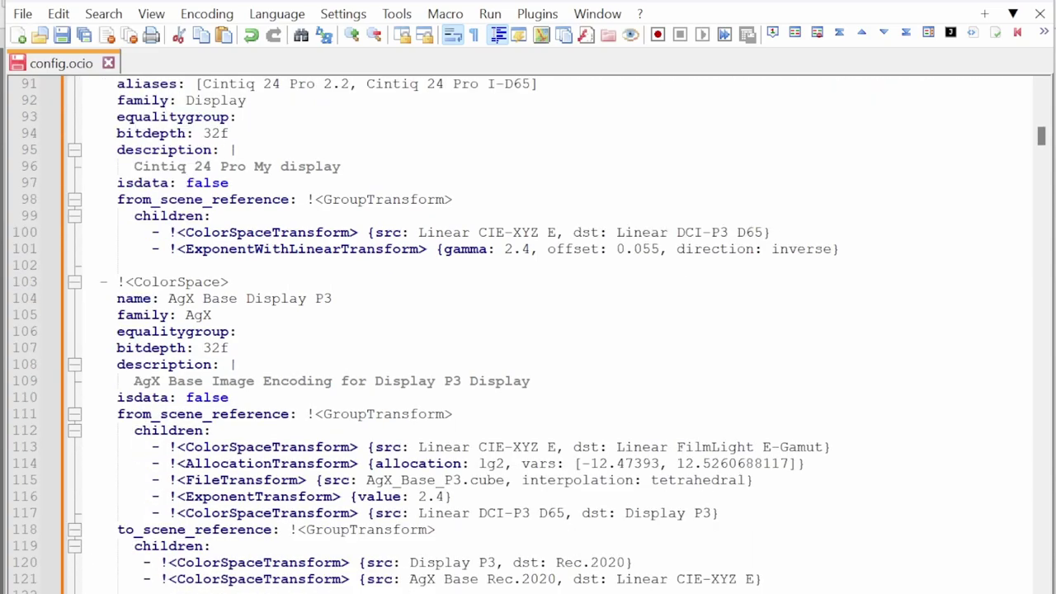
left_click_drag(167, 299, 333, 299)
key("ctrl+v")
Change the AgX Base Cintiq 24 Pro description to "AgX Base Image Encoding for Cintiq Pro 24" and save config.ocio
scroll(528, 330, "down", 3)
left_click_drag(375, 232, 529, 232)
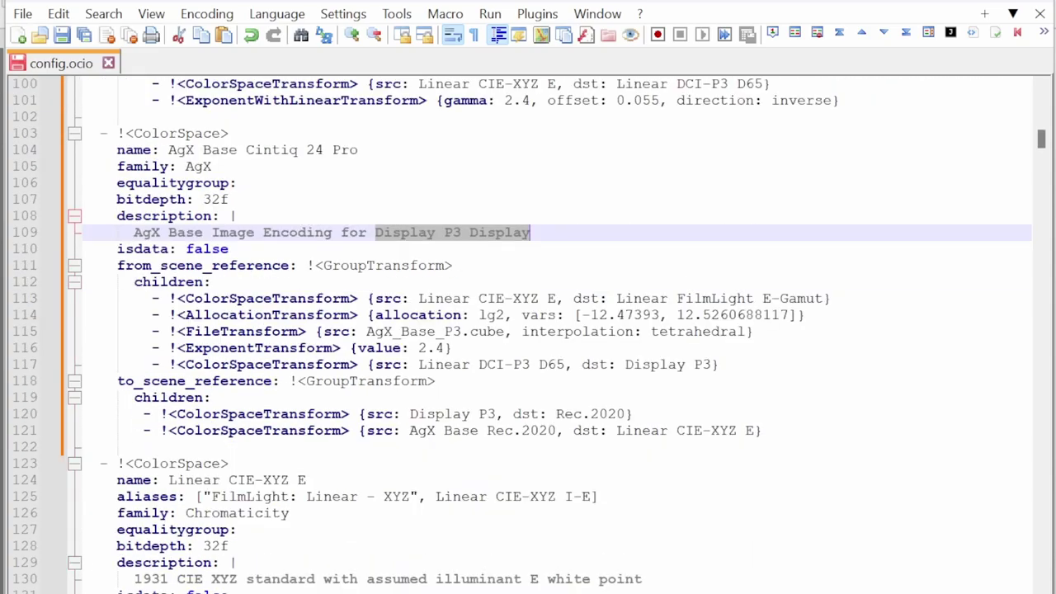
type("Cintiq P")
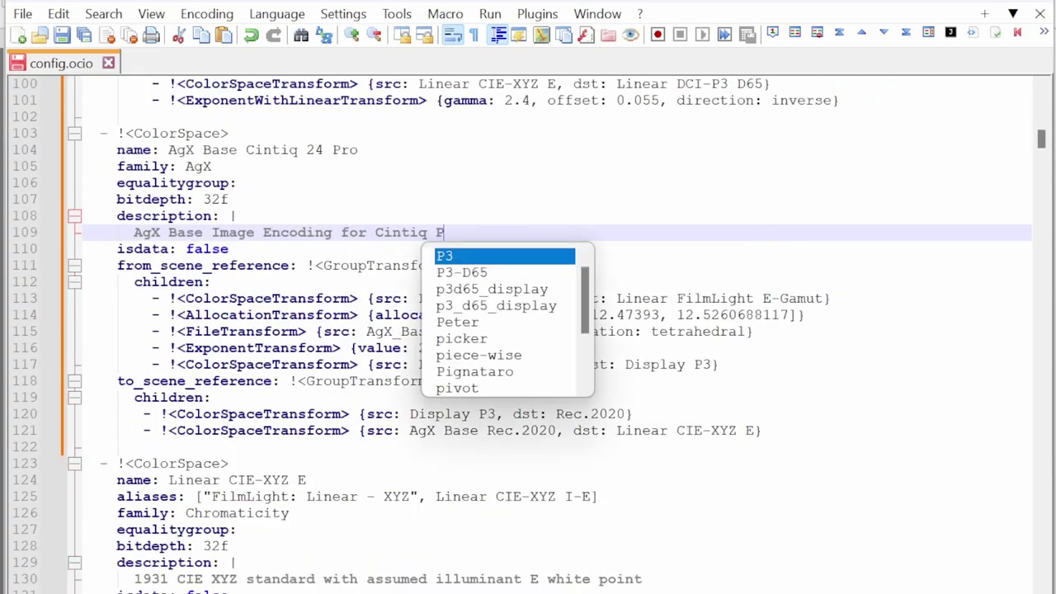
type("ro 24")
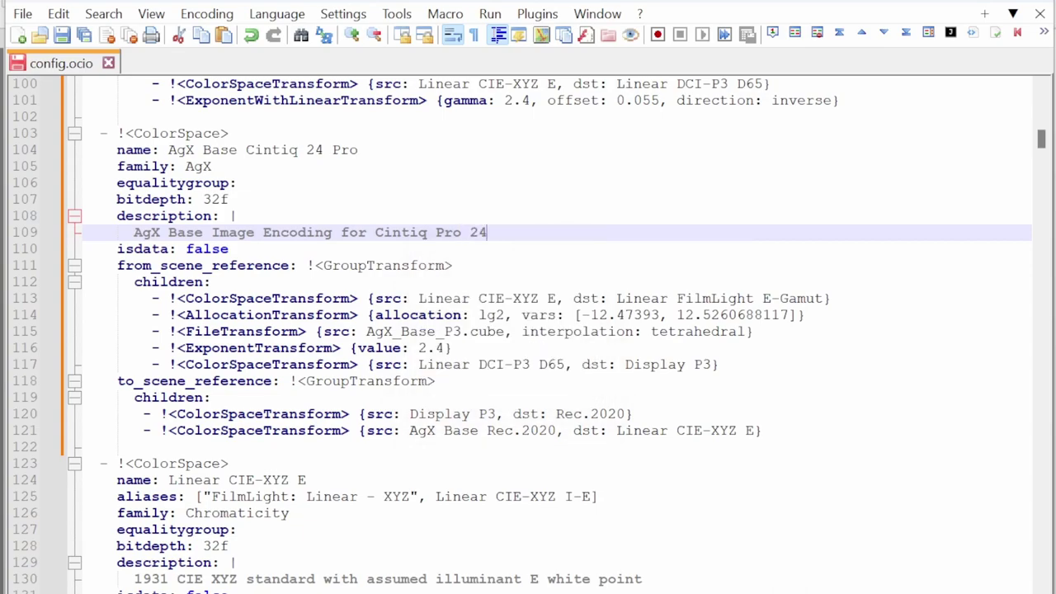
scroll(528, 331, "up", 3)
scroll(528, 330, "down", 2)
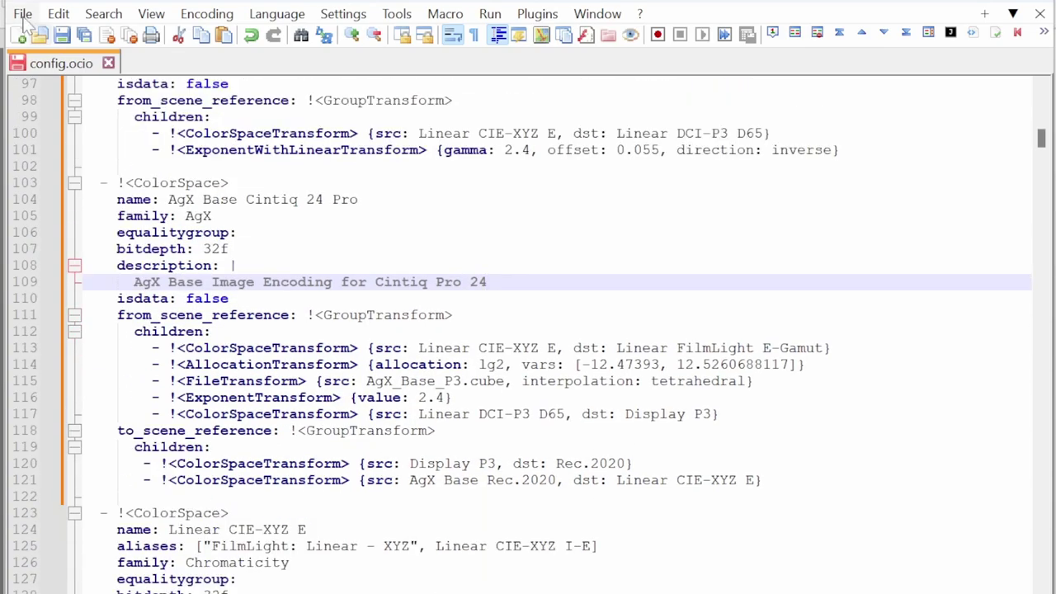
left_click(62, 35)
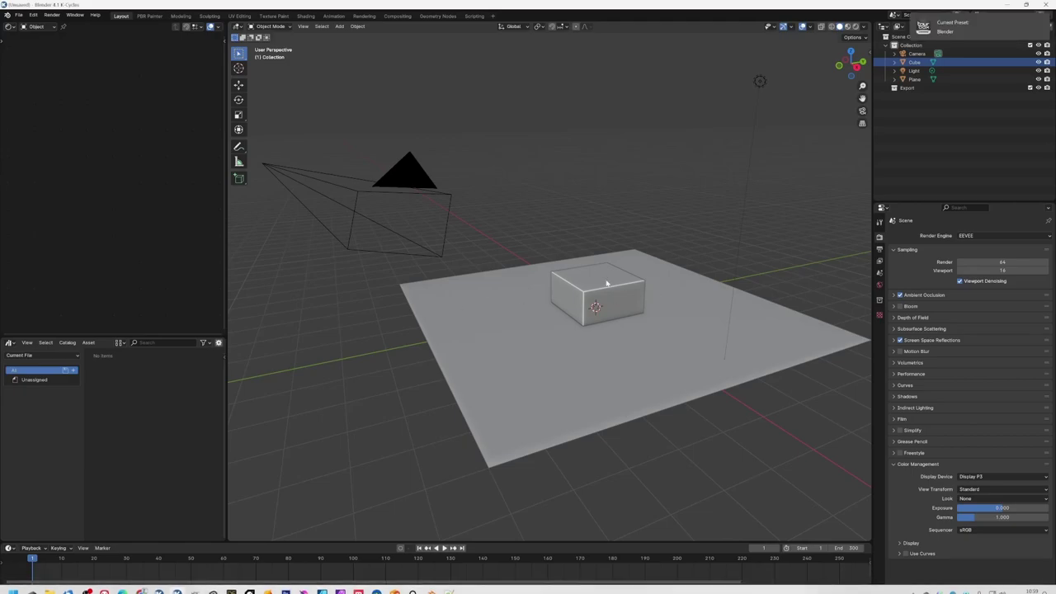
Switch to Blender, open color.blend in rendered viewport shading, and select the rainbow-colored plane
left_click(18, 15)
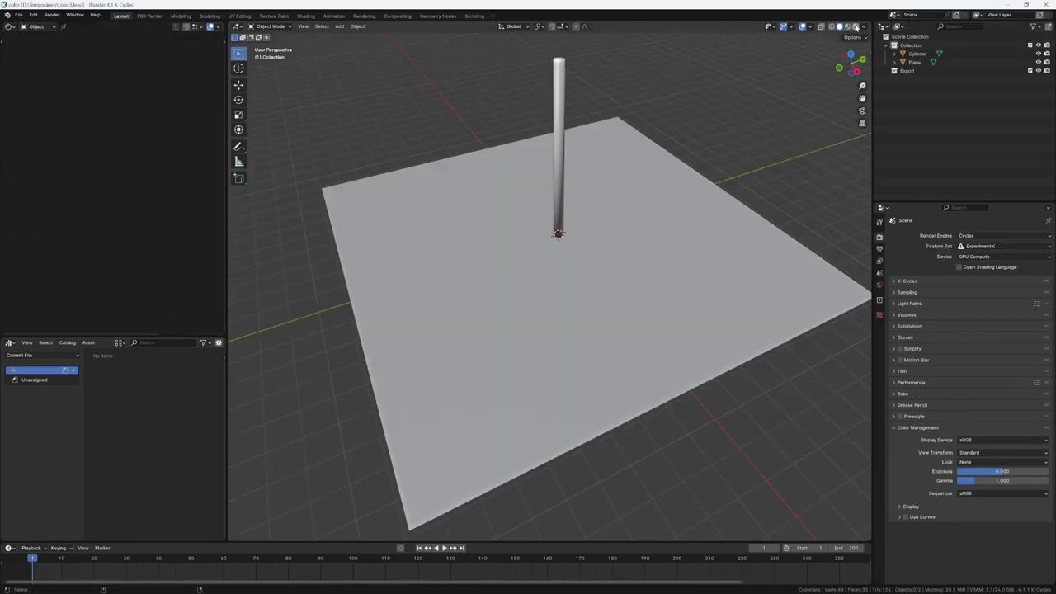
left_click(856, 26)
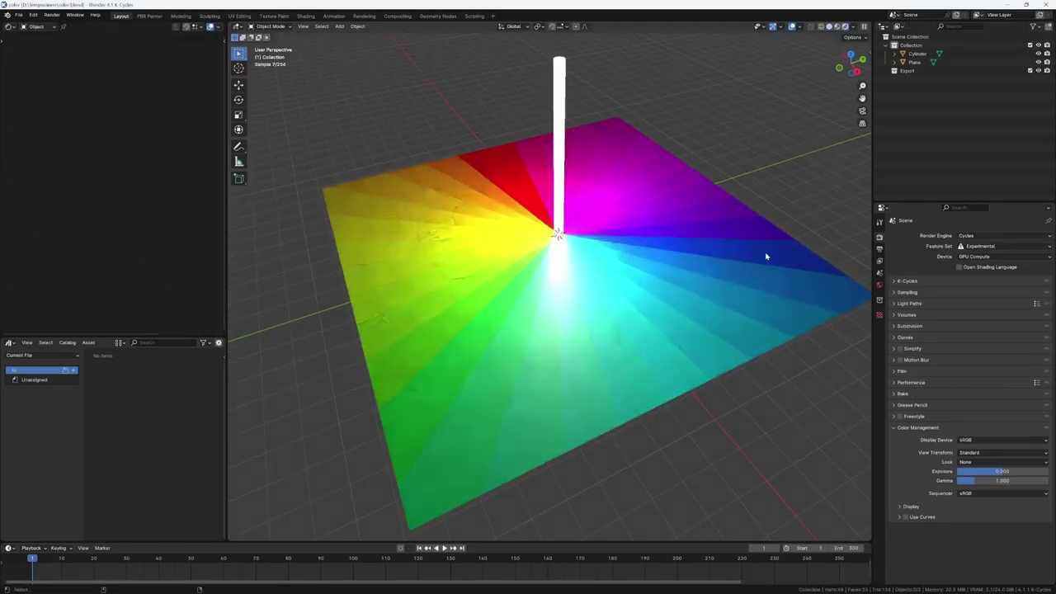
left_click(560, 177)
left_click(449, 267)
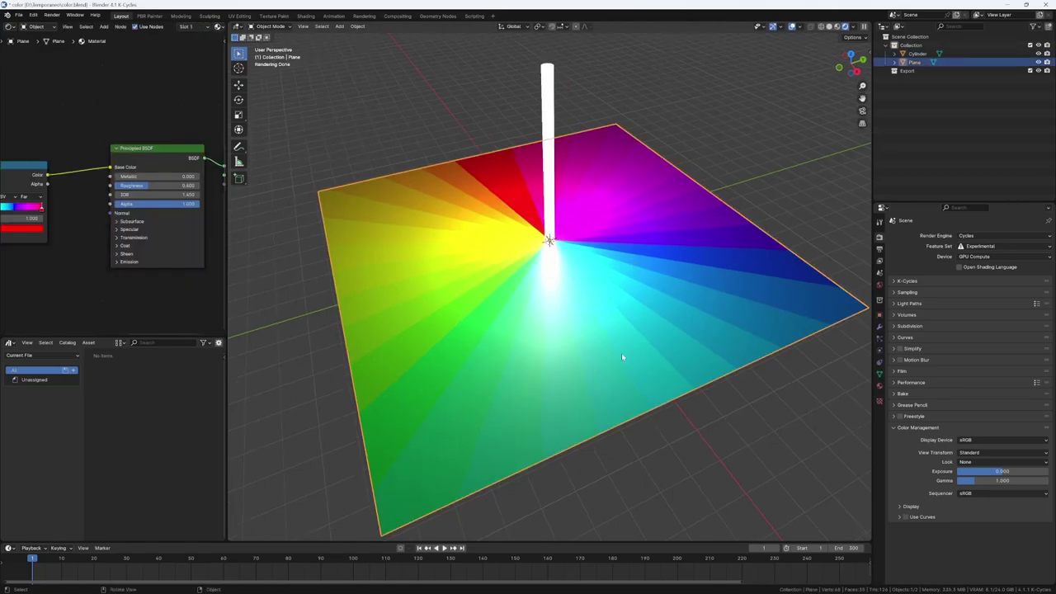
Try Display P3 as the display device, switch it to Cintiq 24 Pro, and set the view transform to Raw
left_click(974, 439)
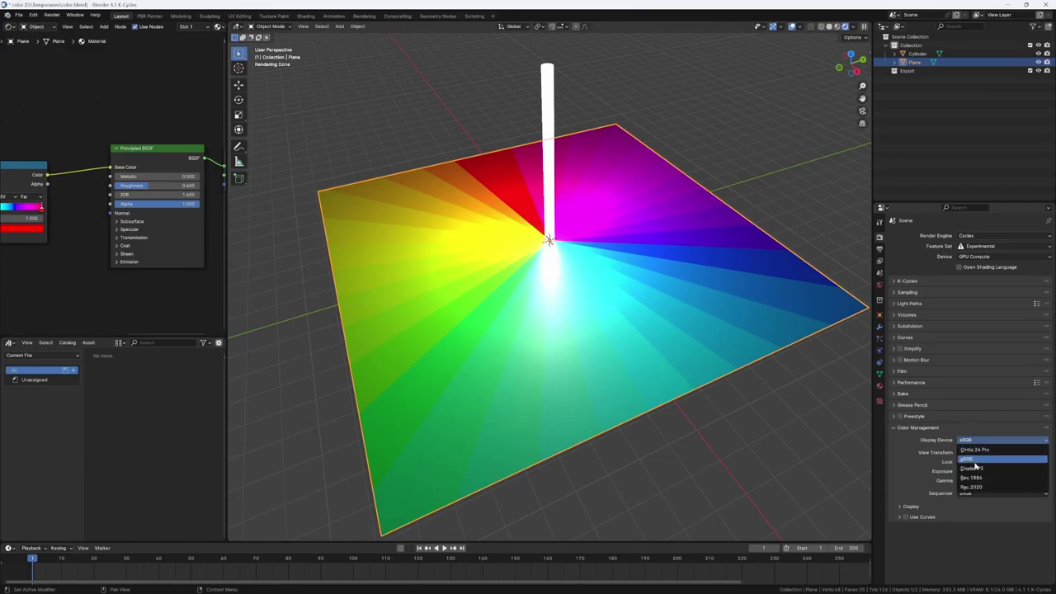
left_click(973, 468)
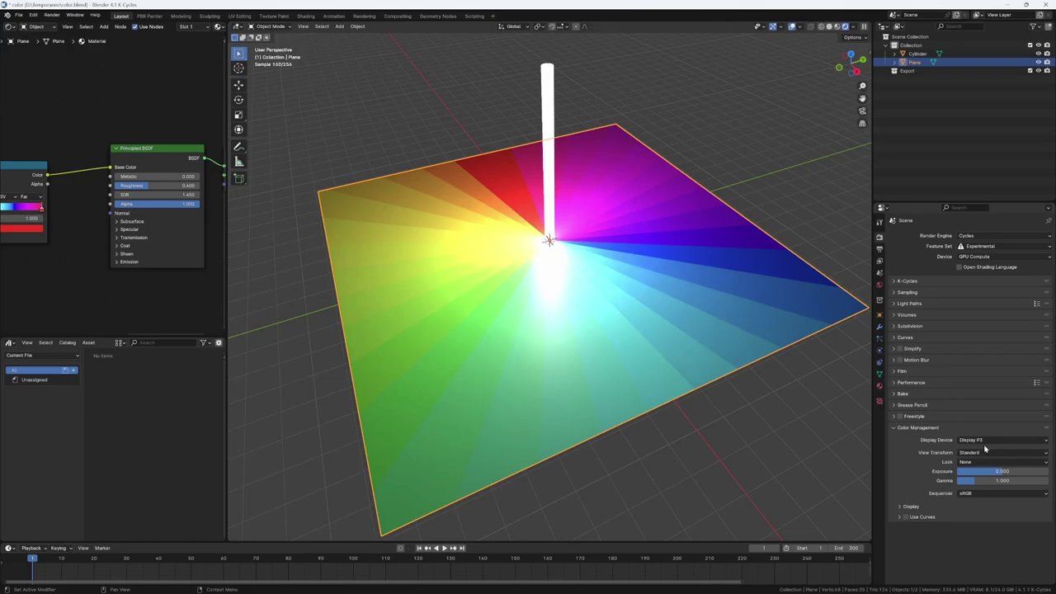
left_click(986, 442)
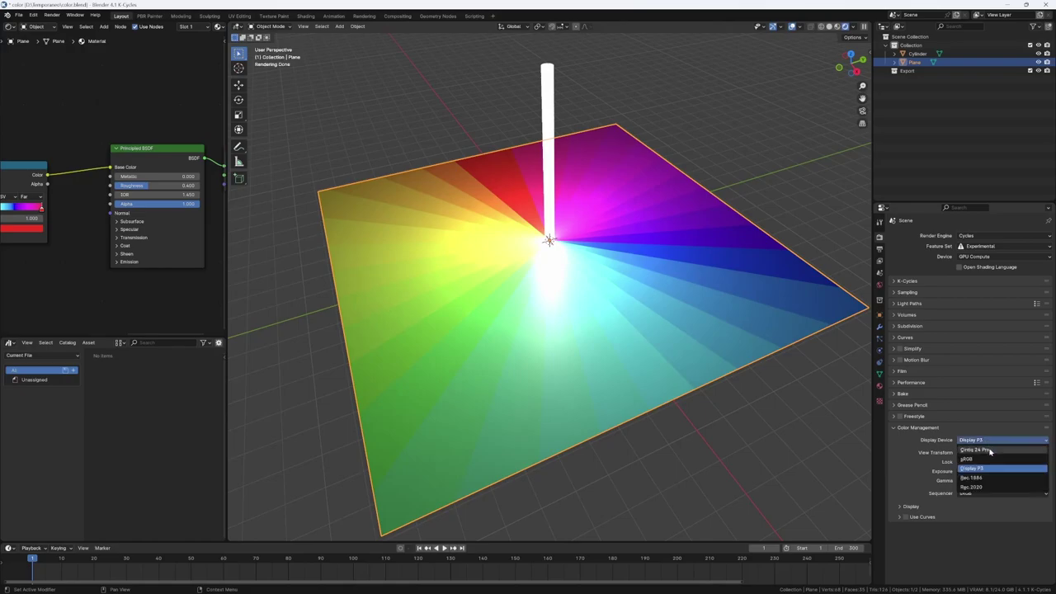
left_click(991, 451)
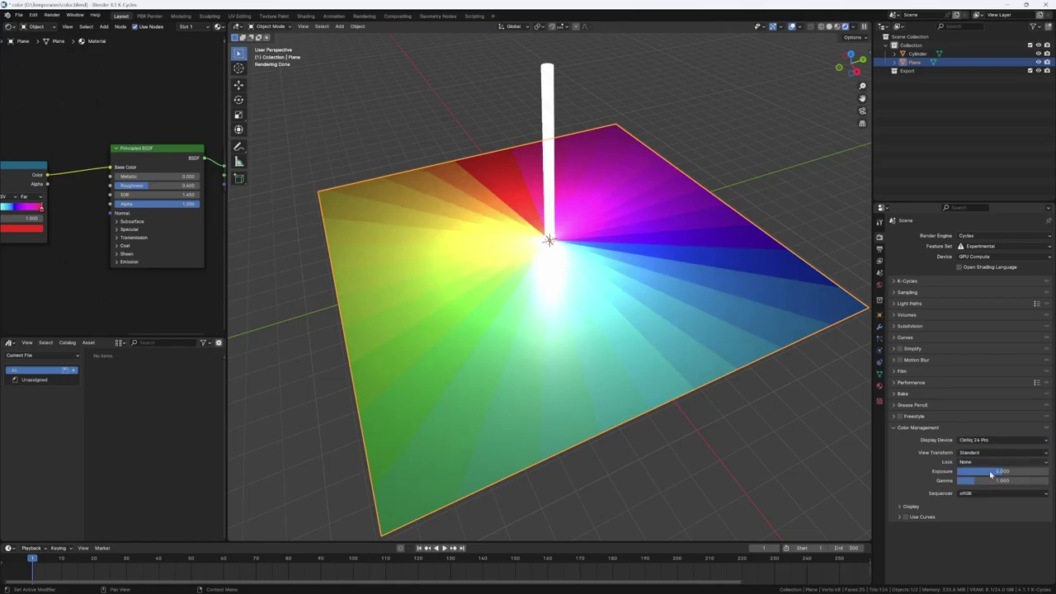
left_click(986, 452)
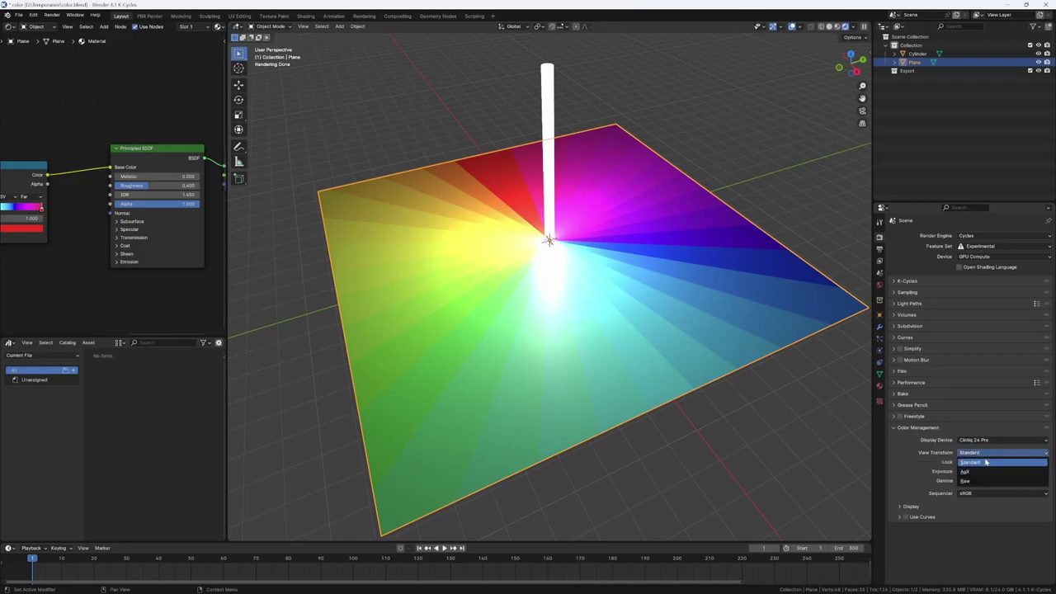
left_click(990, 480)
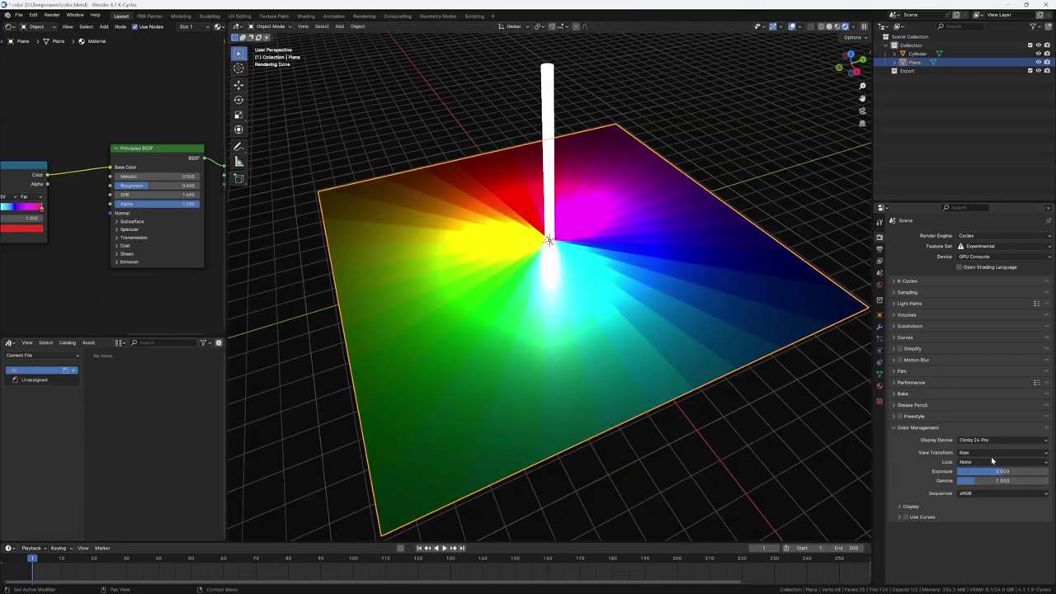
Set the view transform to AgX and the display device to Display P3 in the scene's color management
left_click(991, 456)
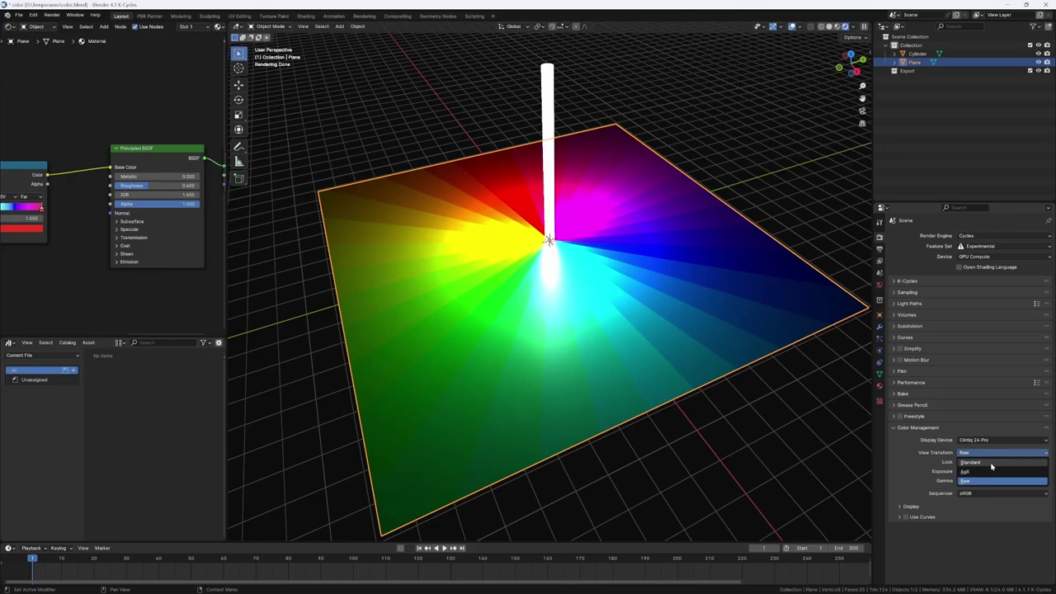
left_click(991, 467)
left_click(992, 441)
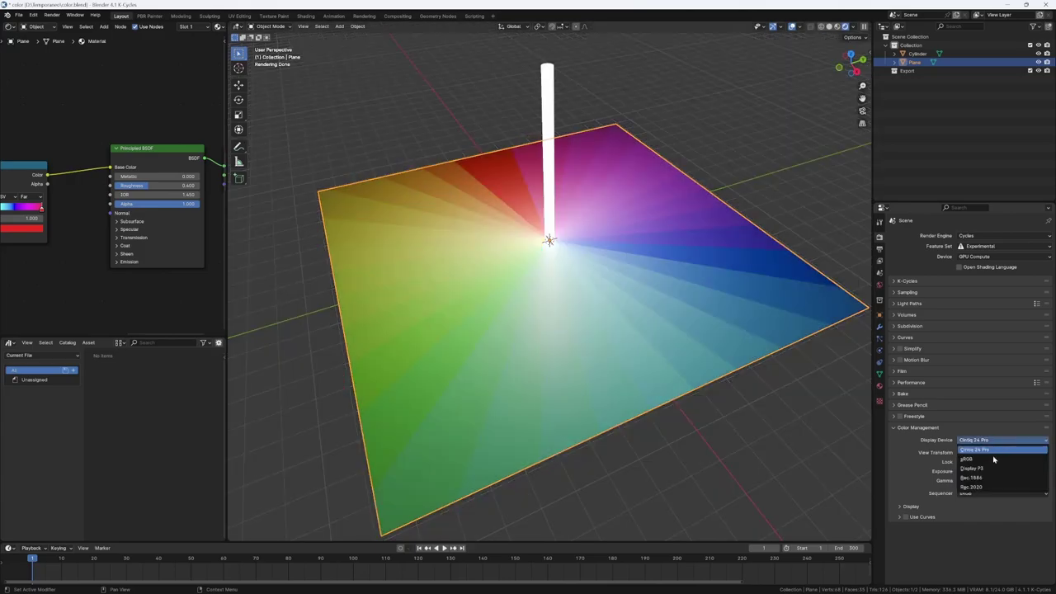
left_click(995, 468)
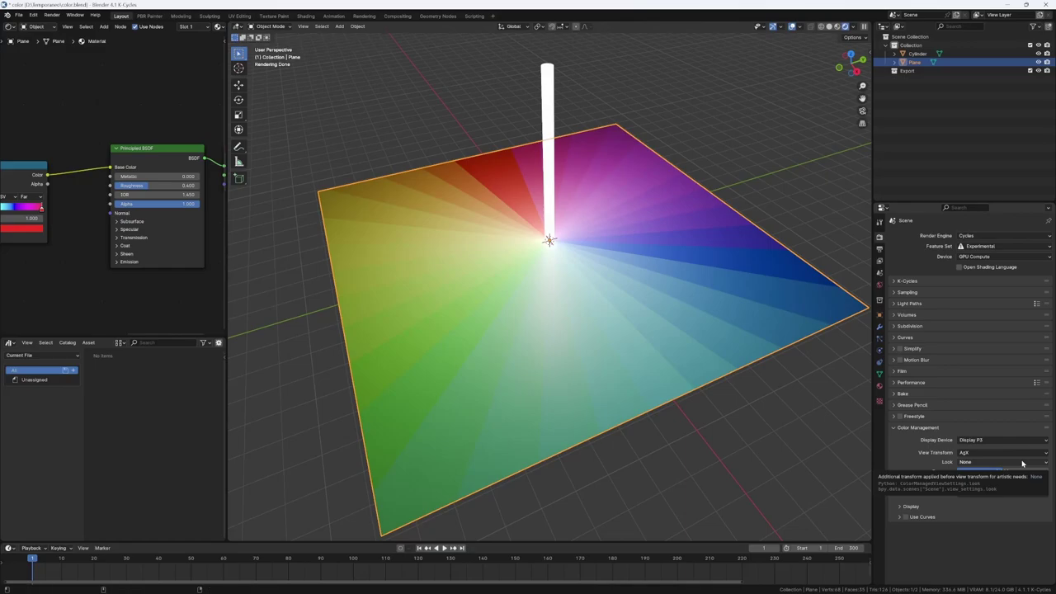
Switch to config.ocio in Notepad++ and examine the from_scene_reference transforms of the Cintiq 24 Pro color space
scroll(529, 330, "down", 12)
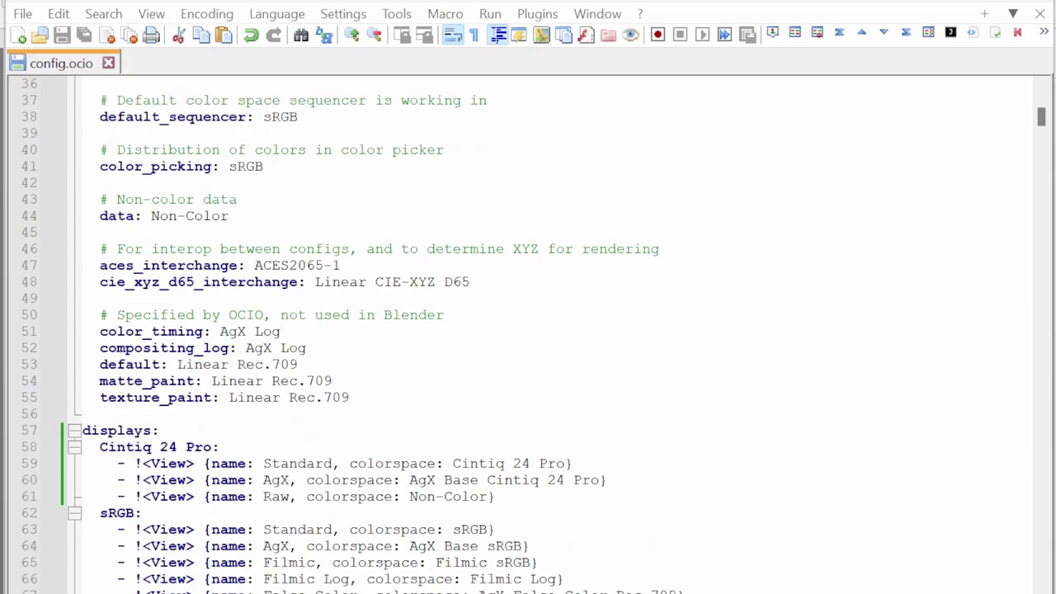
scroll(529, 330, "down", 7)
scroll(529, 330, "down", 5)
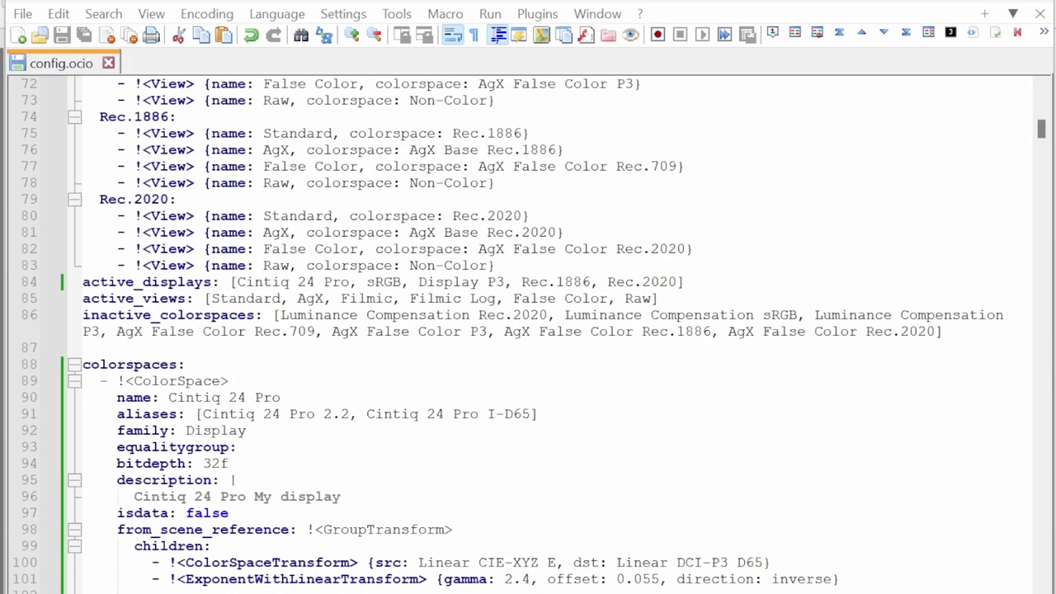
scroll(529, 330, "down", 5)
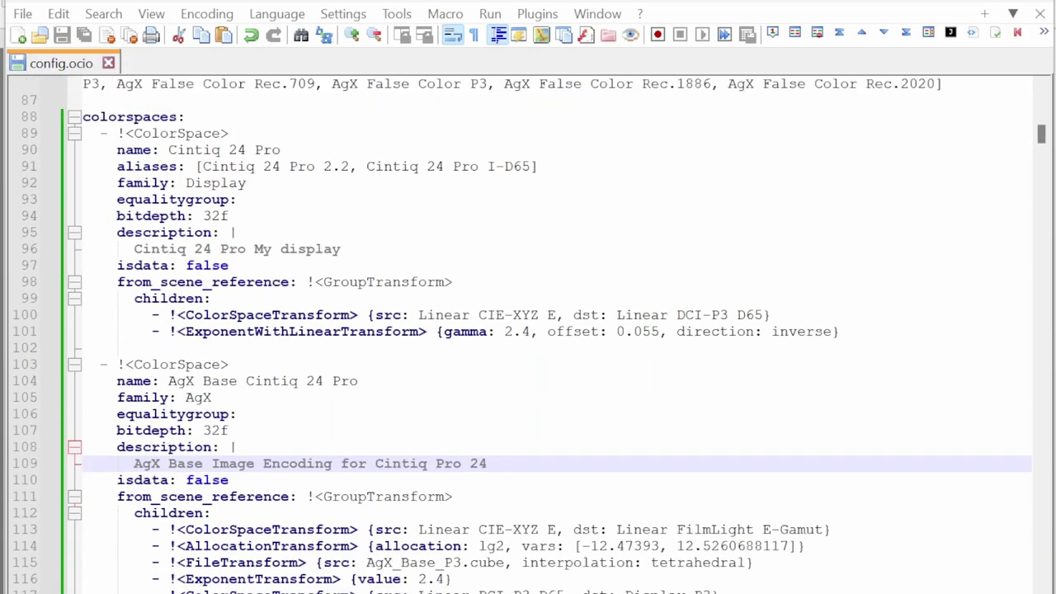
left_click_drag(151, 331, 840, 331)
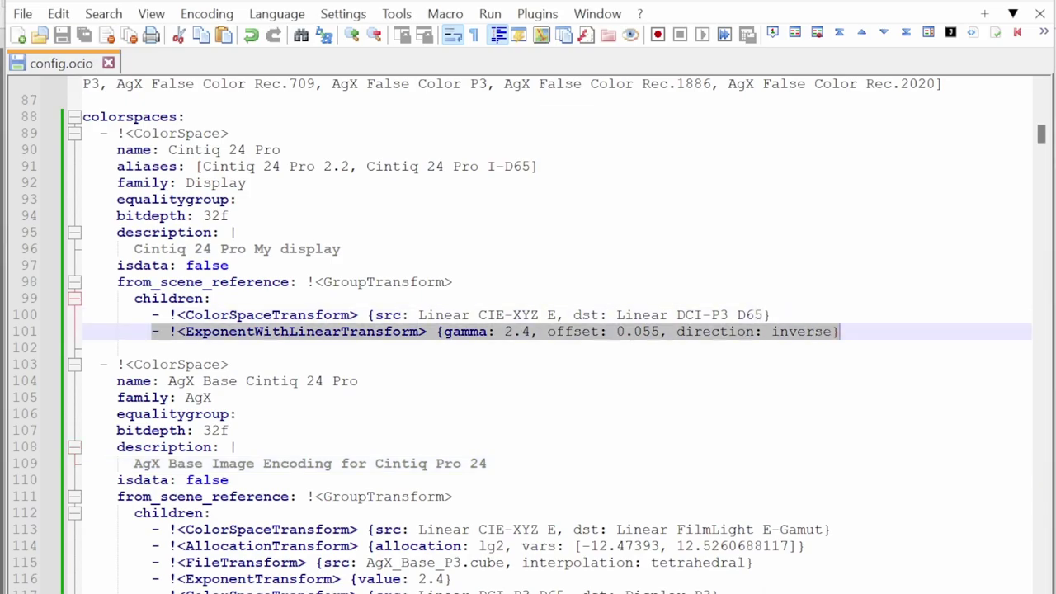
left_click(840, 331)
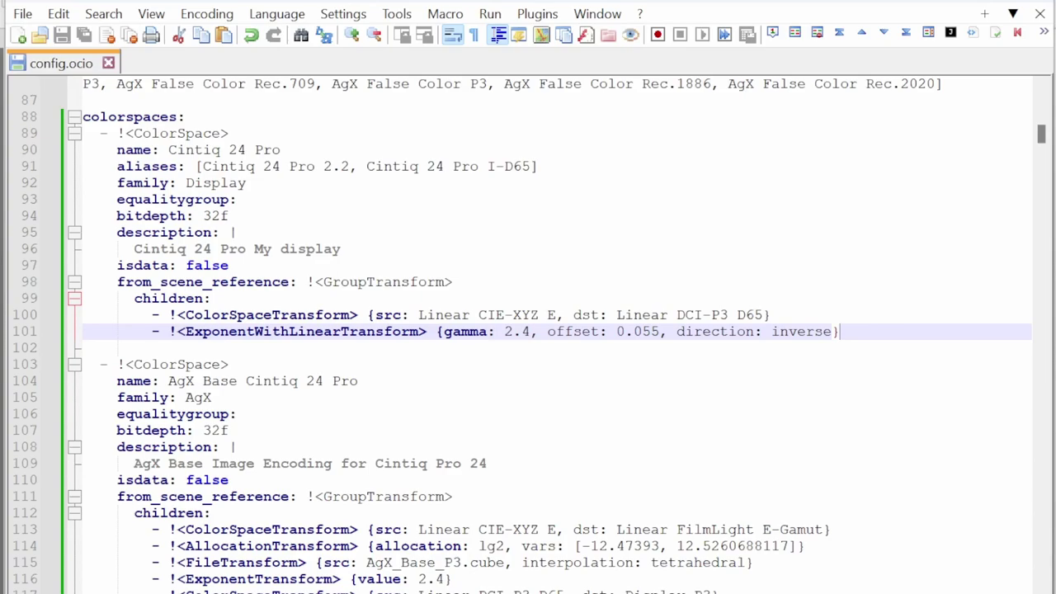
double_click(169, 298)
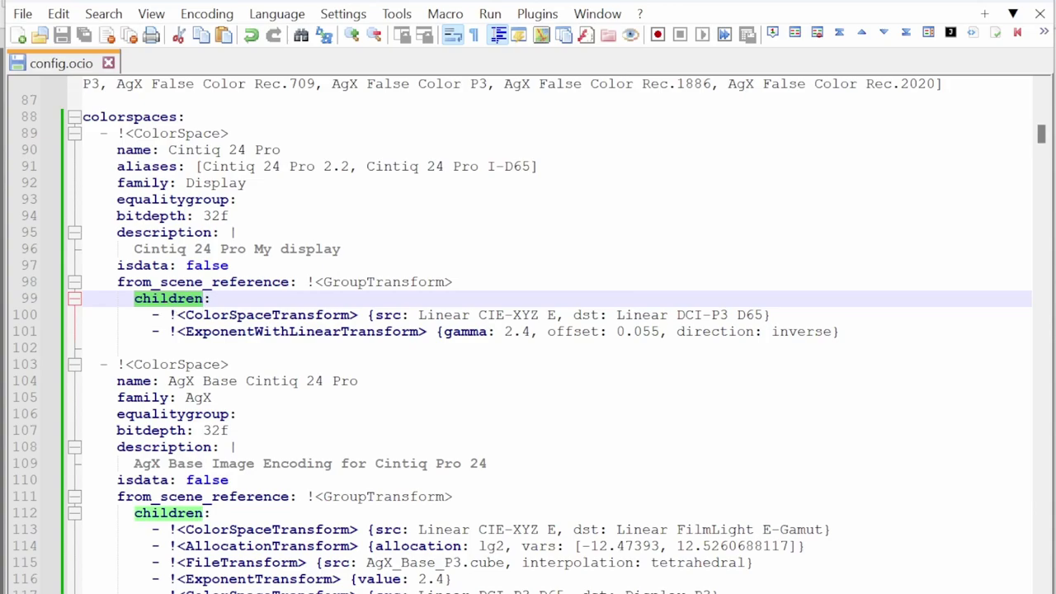
scroll(523, 335, "down", 1)
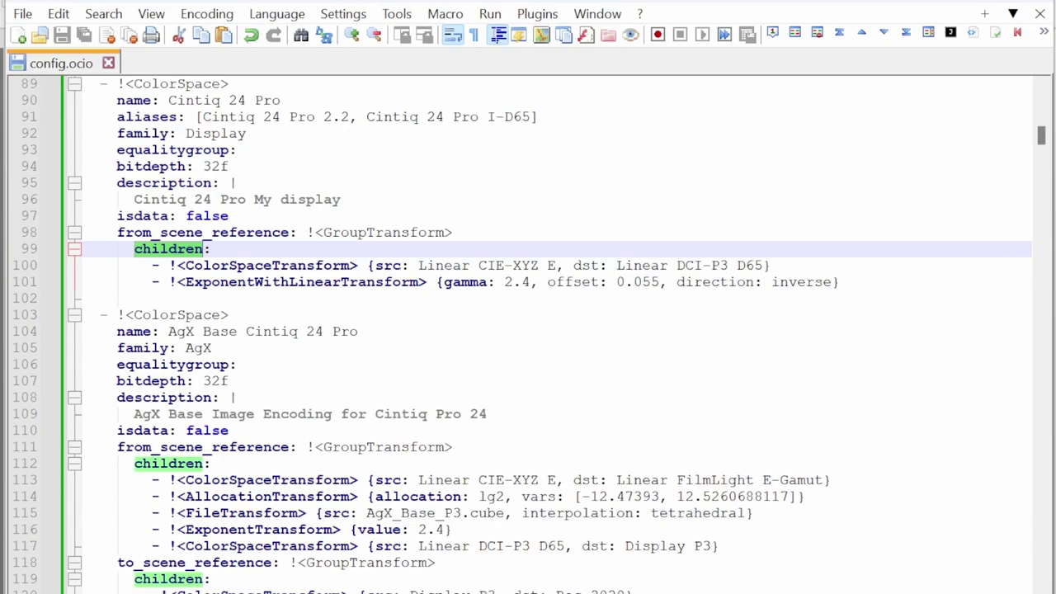
Look through the color space definitions down to Filmic Log for an existing FileTransform line that loads a LUT file
scroll(523, 334, "down", 10)
left_click(289, 364)
scroll(523, 334, "down", 3)
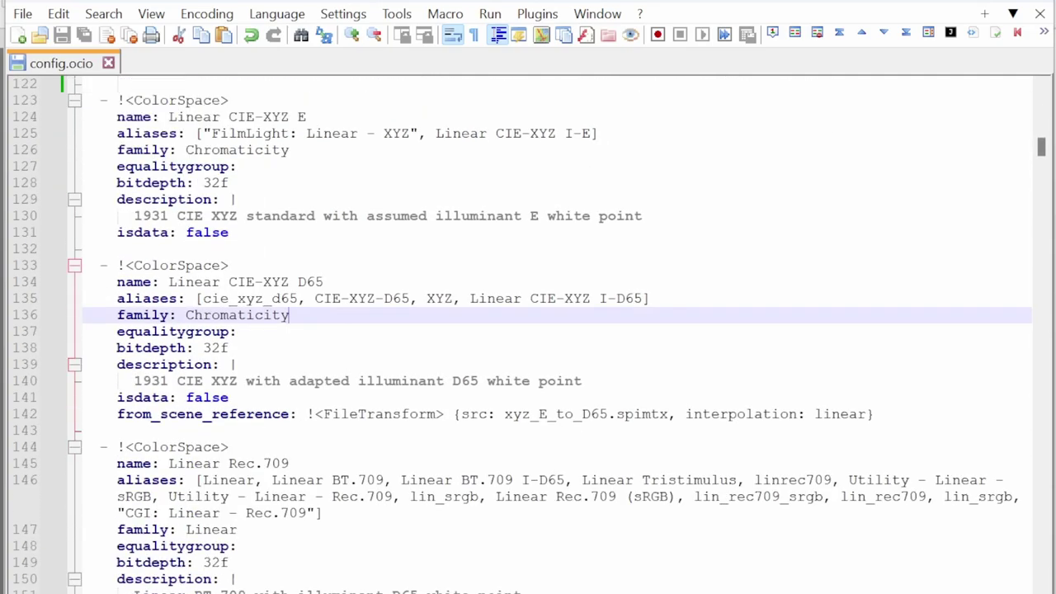
scroll(524, 364, "down", 14)
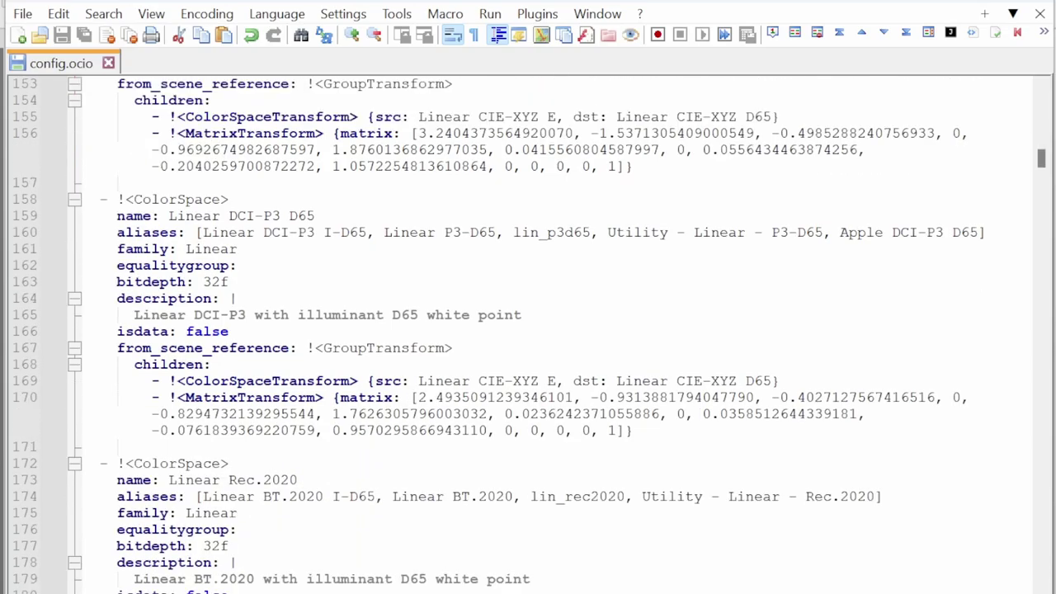
scroll(524, 364, "down", 5)
scroll(523, 364, "down", 12)
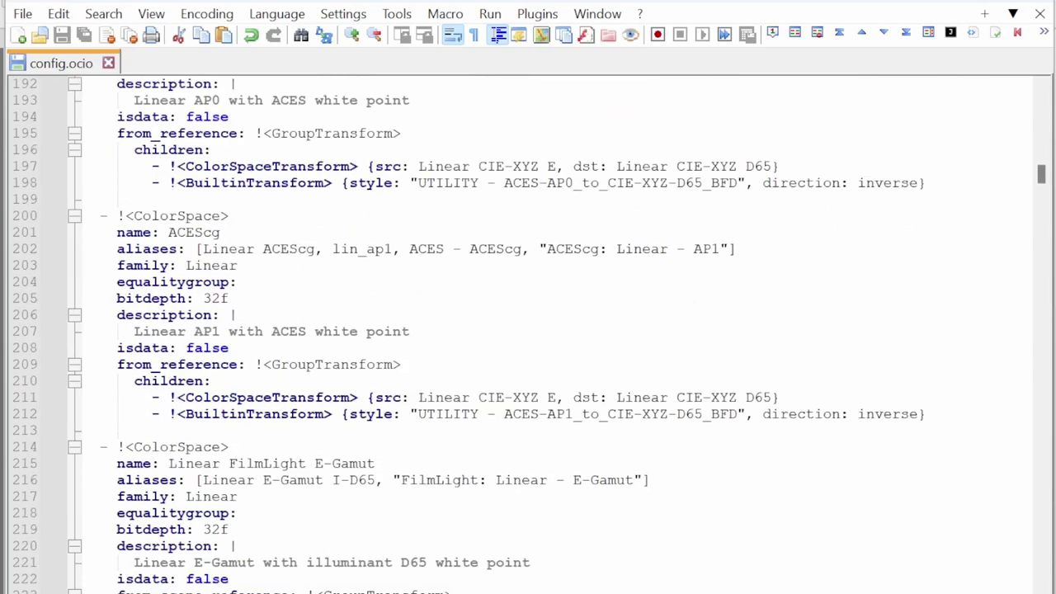
scroll(213, 437, "down", 20)
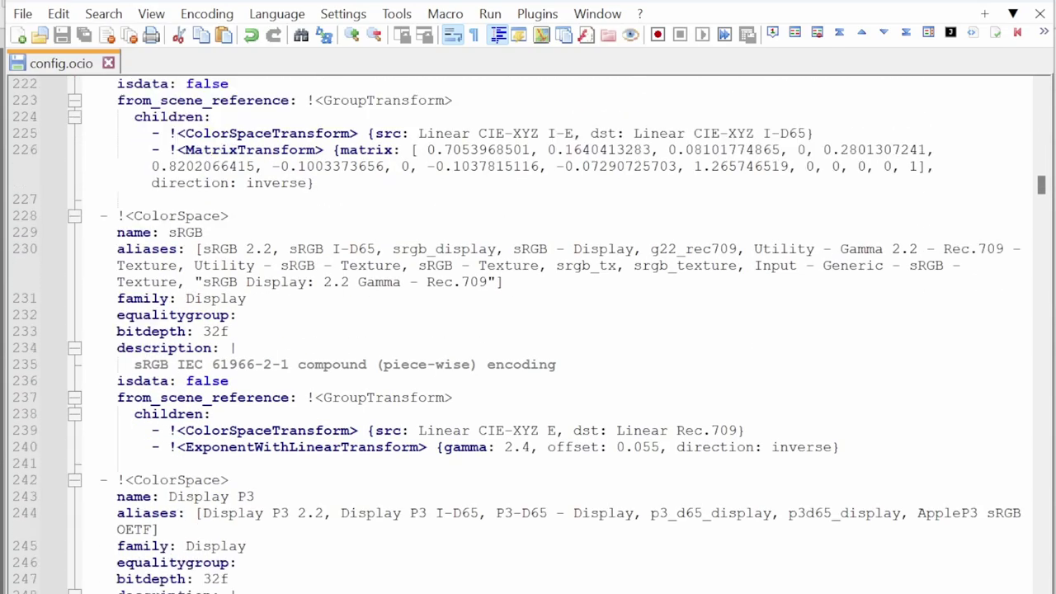
double_click(213, 430)
double_click(521, 430)
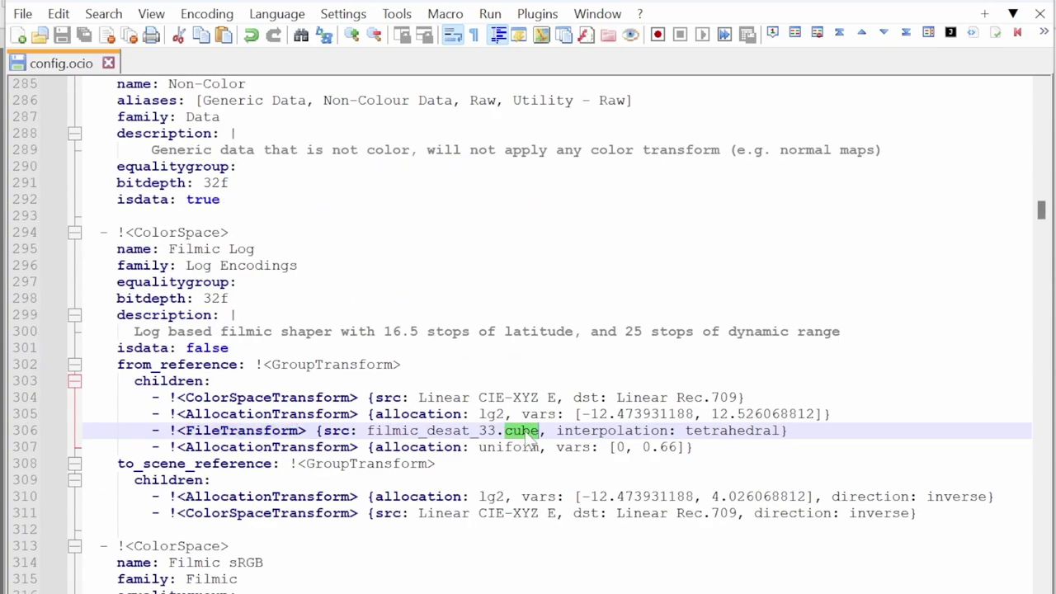
Copy the FileTransform line that references filmic_to_0-70_1-03.spi1d from the Filmic sRGB color space
scroll(527, 441, "down", 7)
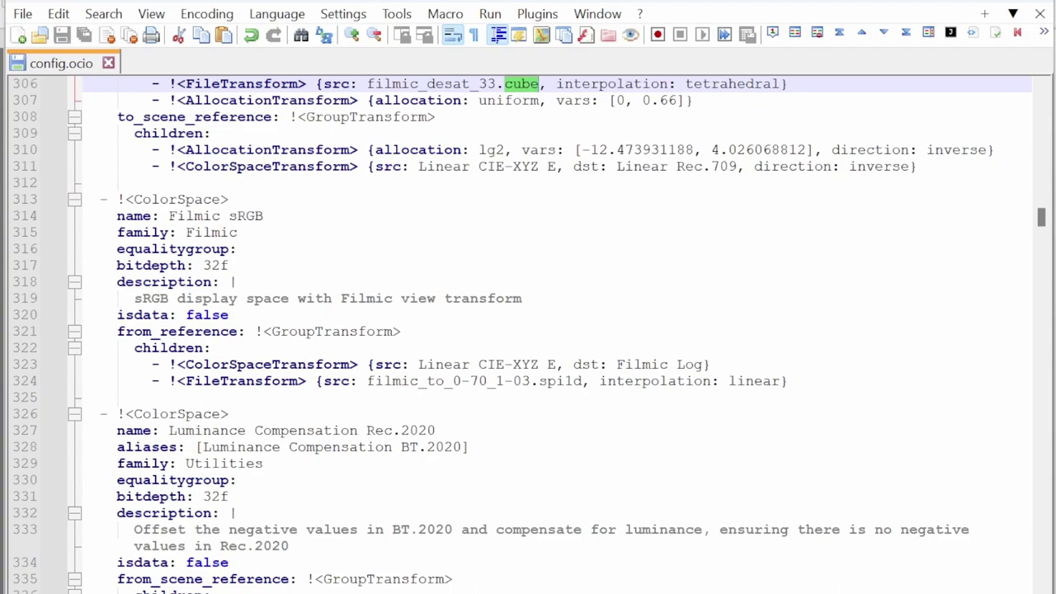
double_click(551, 381)
left_click(219, 382)
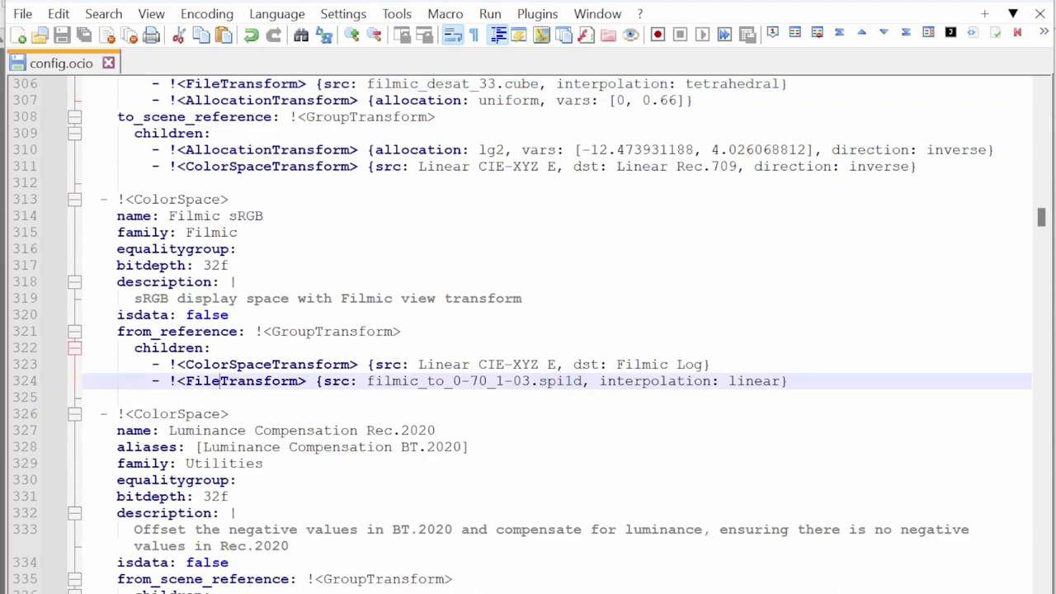
key("Home")
key("shift+End")
key("ctrl+c")
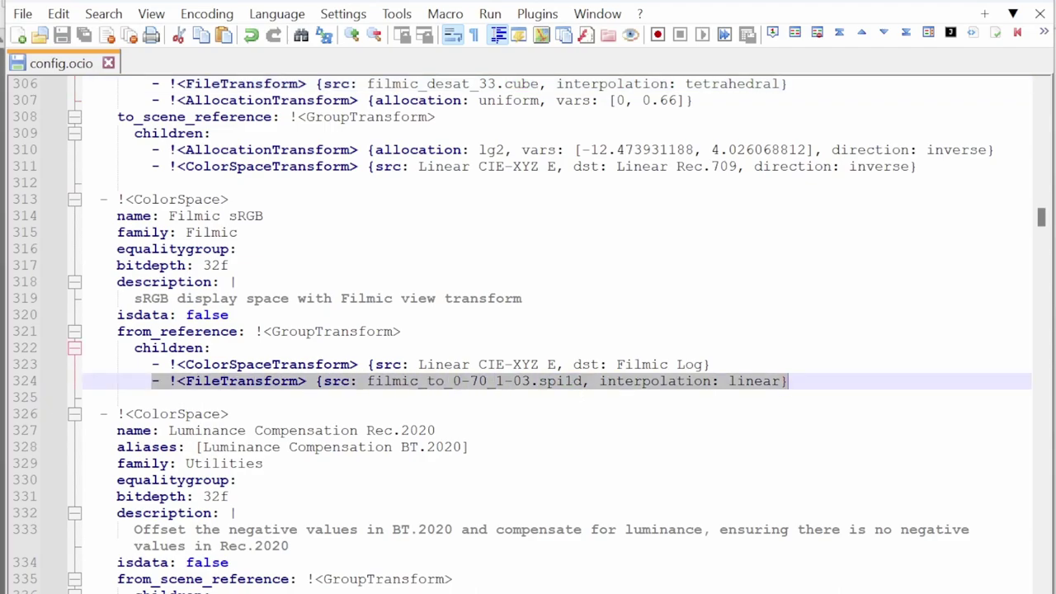
Paste the copied FileTransform line below the ExponentWithLinearTransform line of the Cintiq 24 Pro color space
scroll(528, 330, "up", 20)
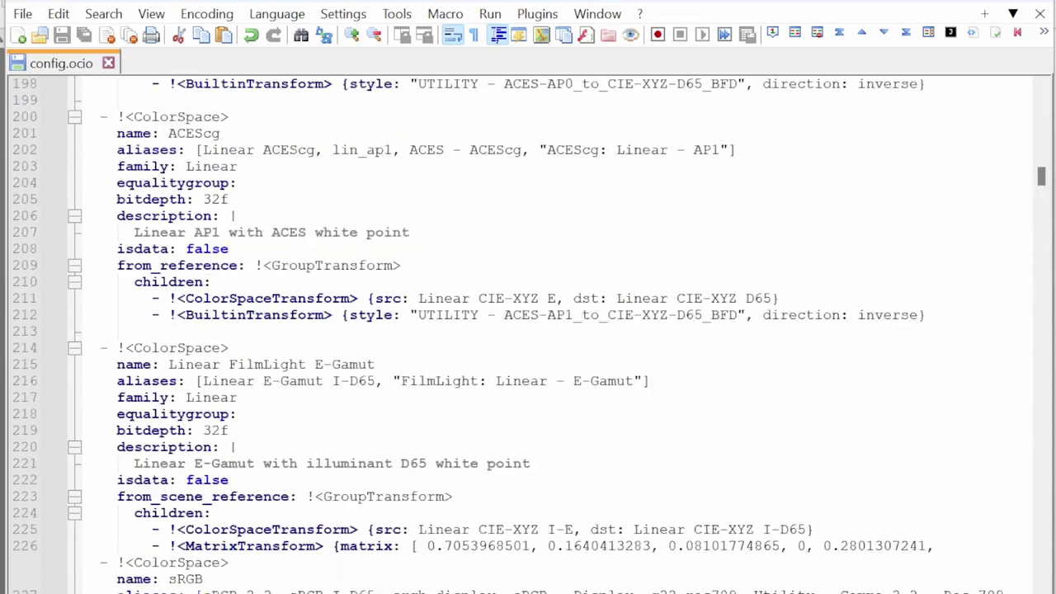
scroll(528, 330, "up", 20)
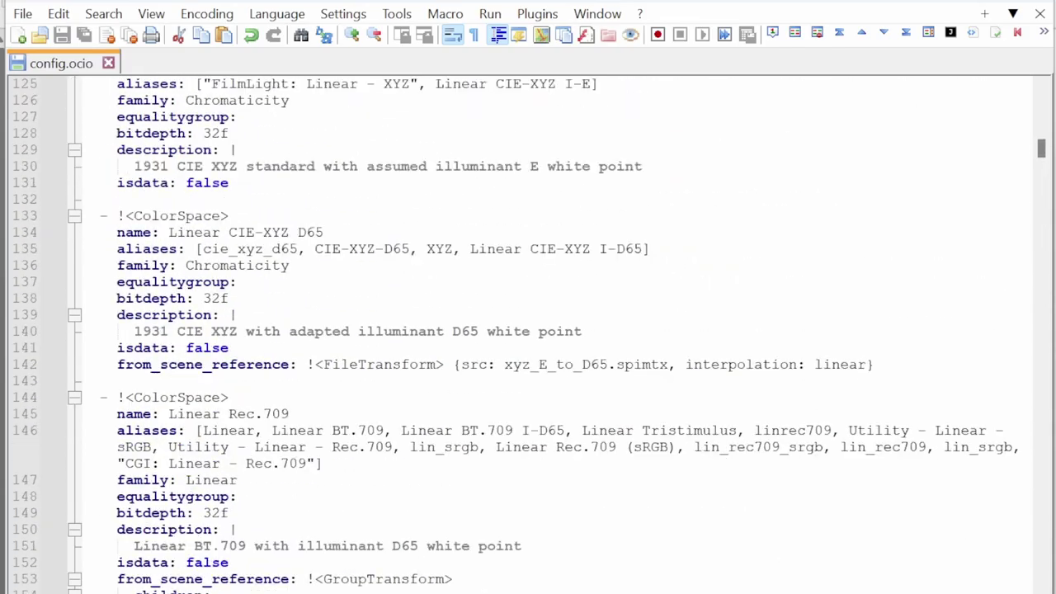
scroll(528, 330, "up", 15)
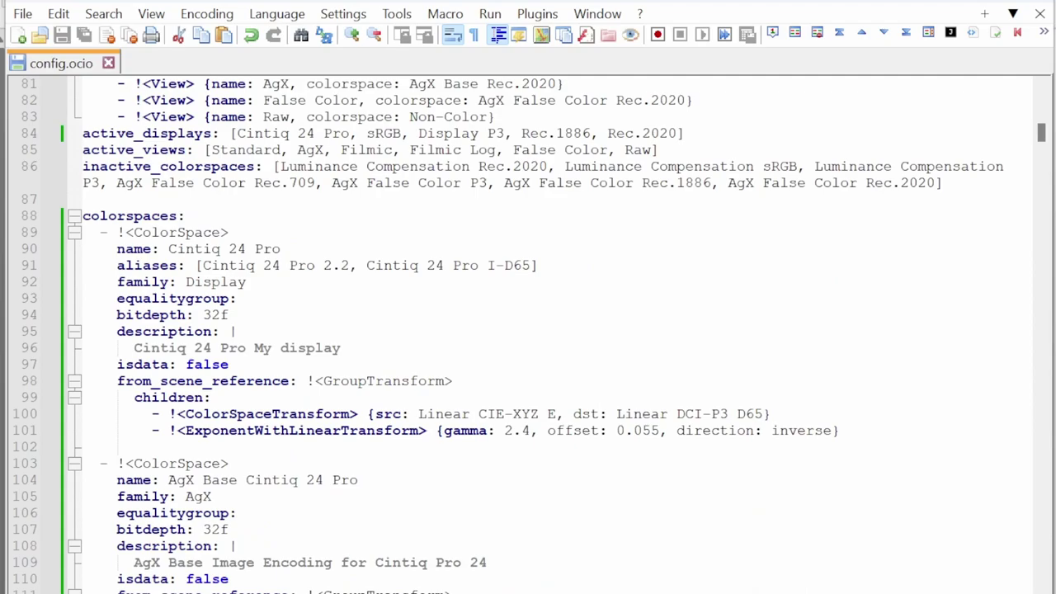
left_click(839, 431)
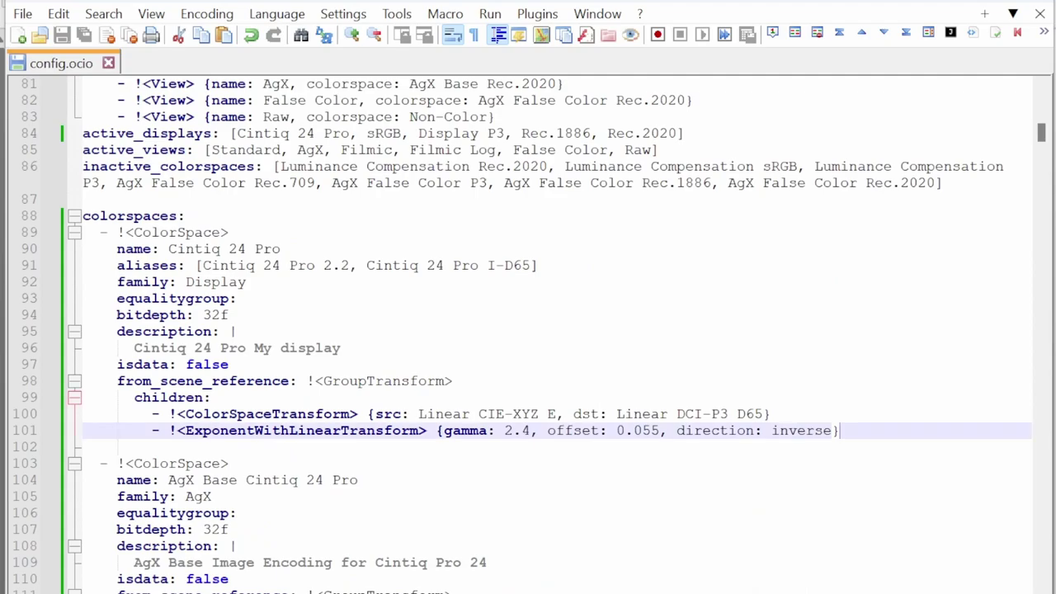
key("Return")
key("ctrl+v")
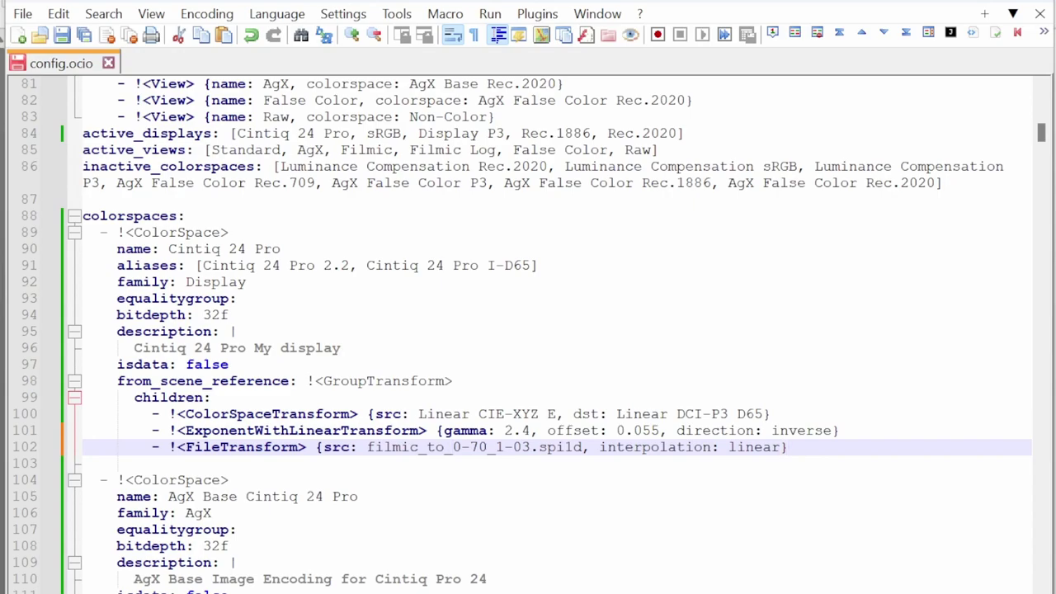
Replace the pasted FileTransform's source with CintiqPro24_DisplayP3D65.spi3d, copying the file name from the LUT folder in File Explorer
left_click_drag(583, 447, 367, 448)
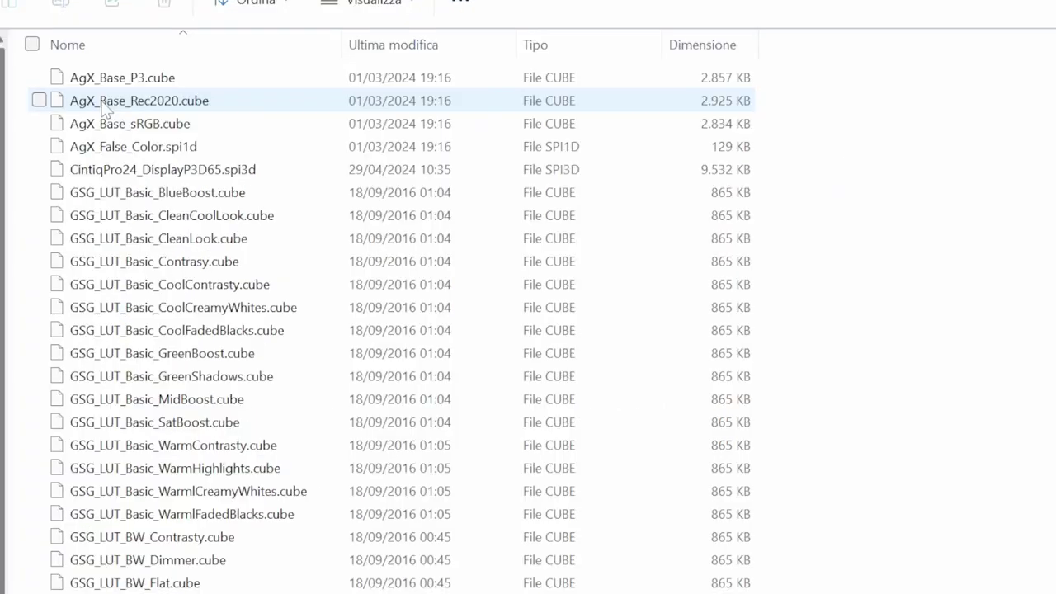
left_click(195, 169)
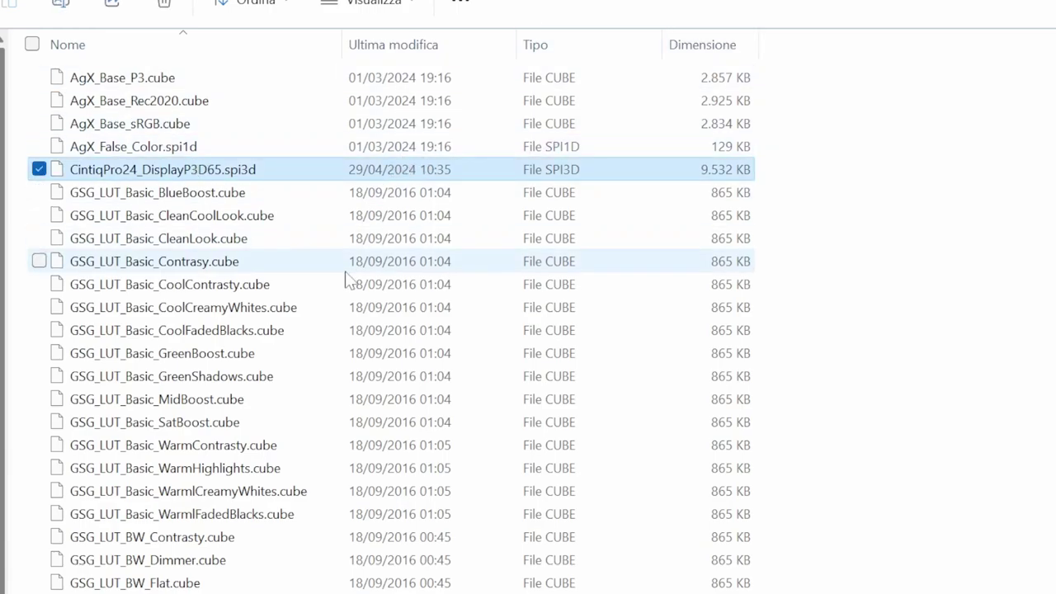
key("F2")
left_click_drag(261, 170, 70, 170)
key("ctrl+c")
key("Escape")
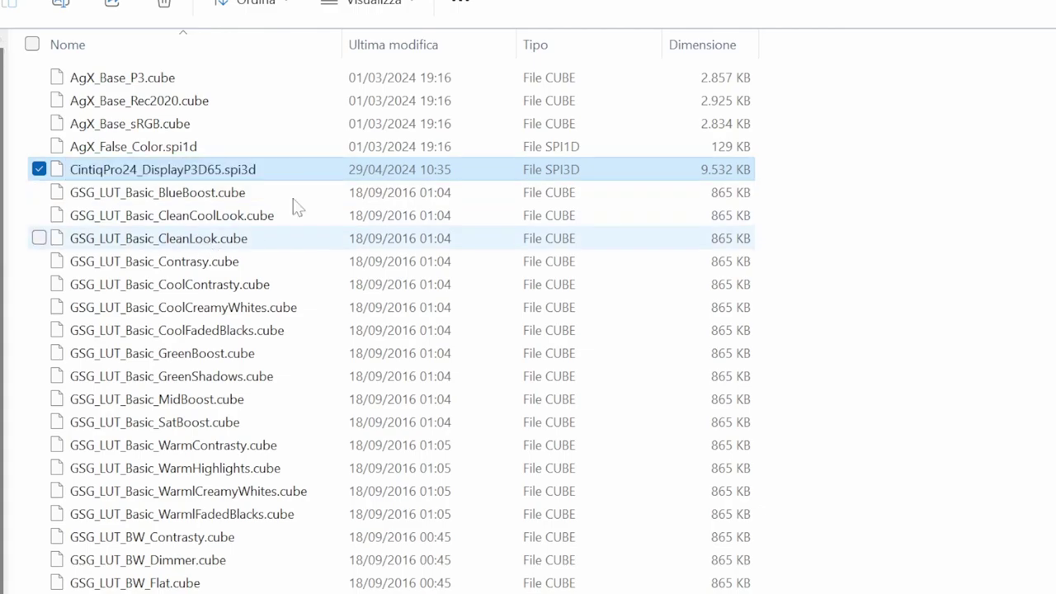
key("alt+Tab")
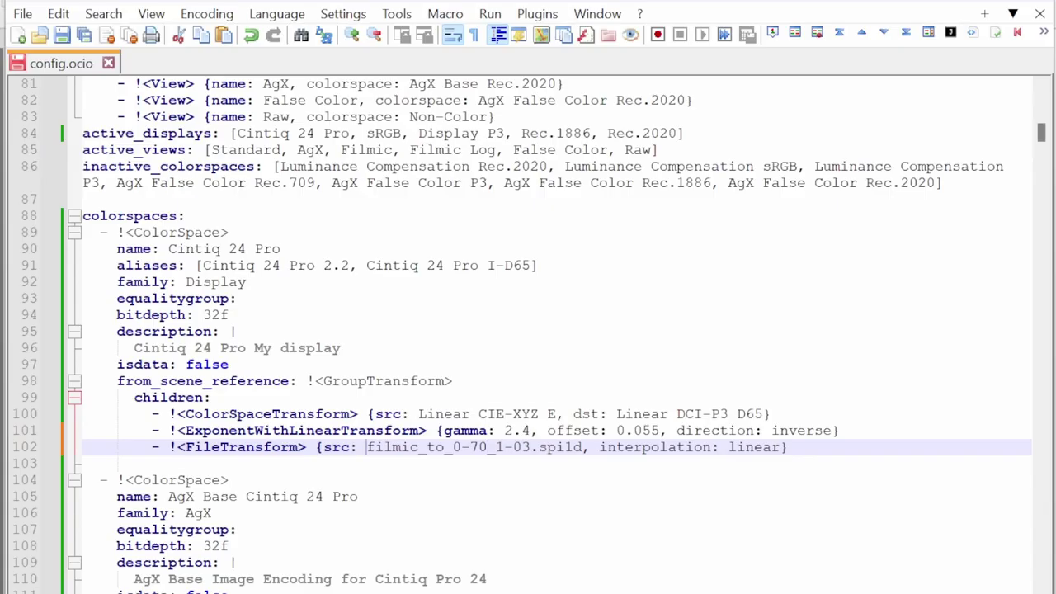
left_click_drag(367, 448, 583, 447)
key("ctrl+v")
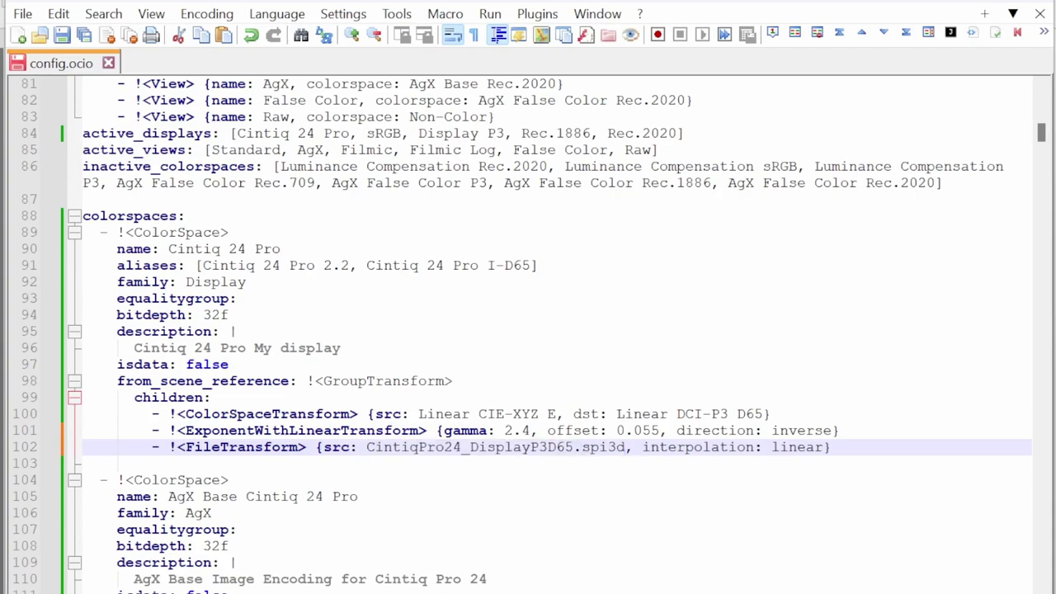
Change the Cintiq 24 Pro FileTransform's interpolation to best and save config.ocio
double_click(799, 447)
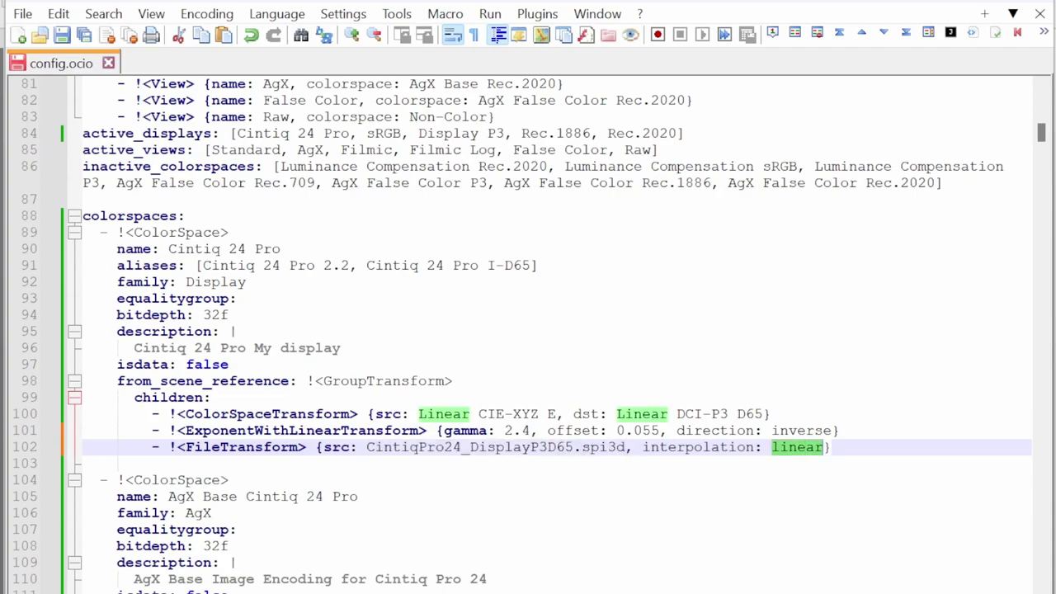
type("best")
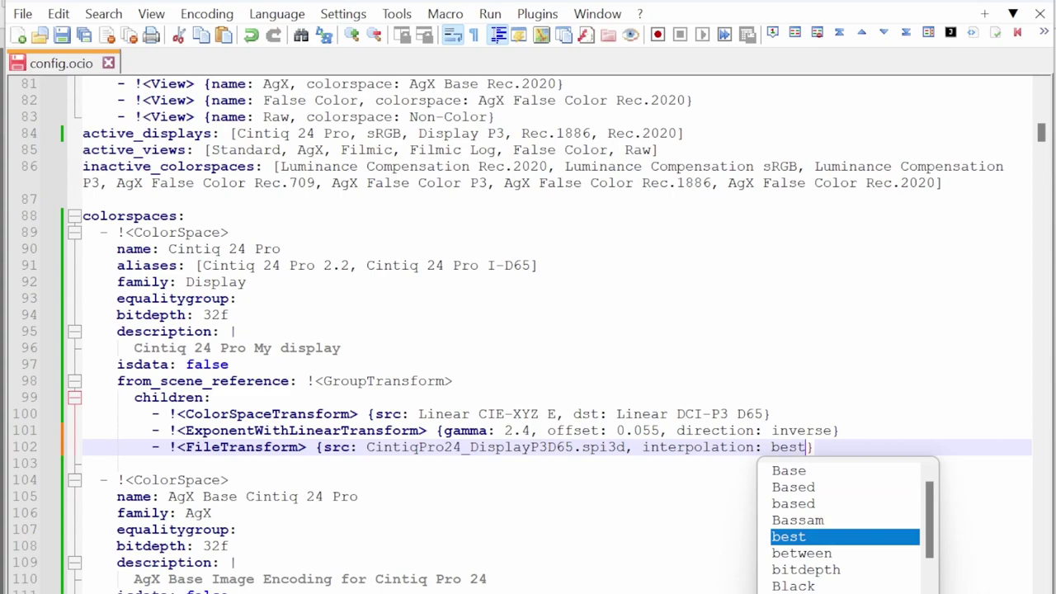
left_click(212, 397)
key("ctrl+s")
Copy the CintiqPro24_DisplayP3D65.spi3d FileTransform line to the end of AgX Base Cintiq 24 Pro's from_scene_reference transforms
scroll(520, 334, "down", 4)
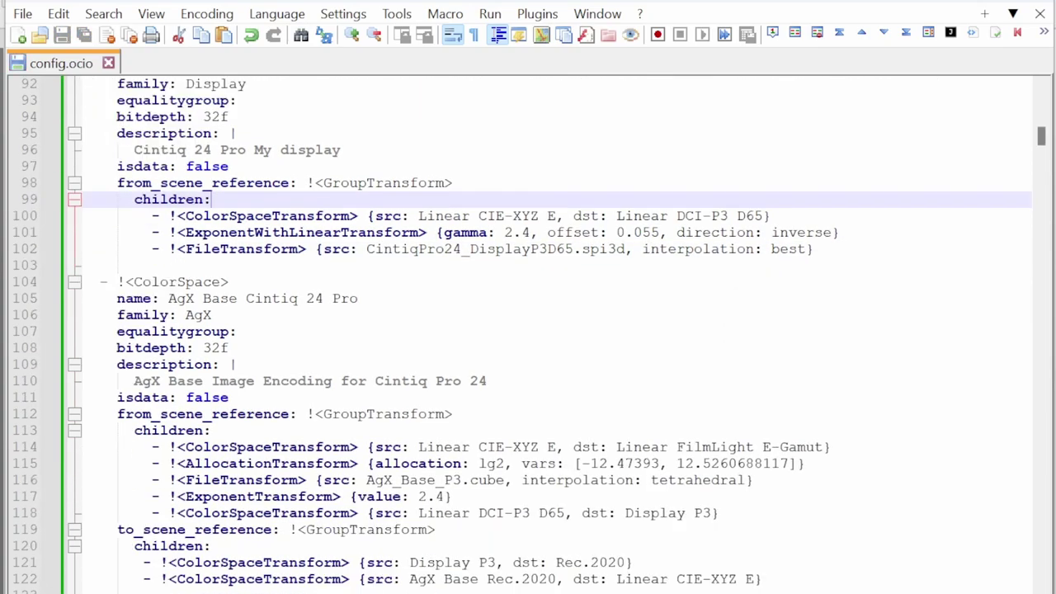
left_click_drag(152, 249, 815, 250)
key("ctrl+c")
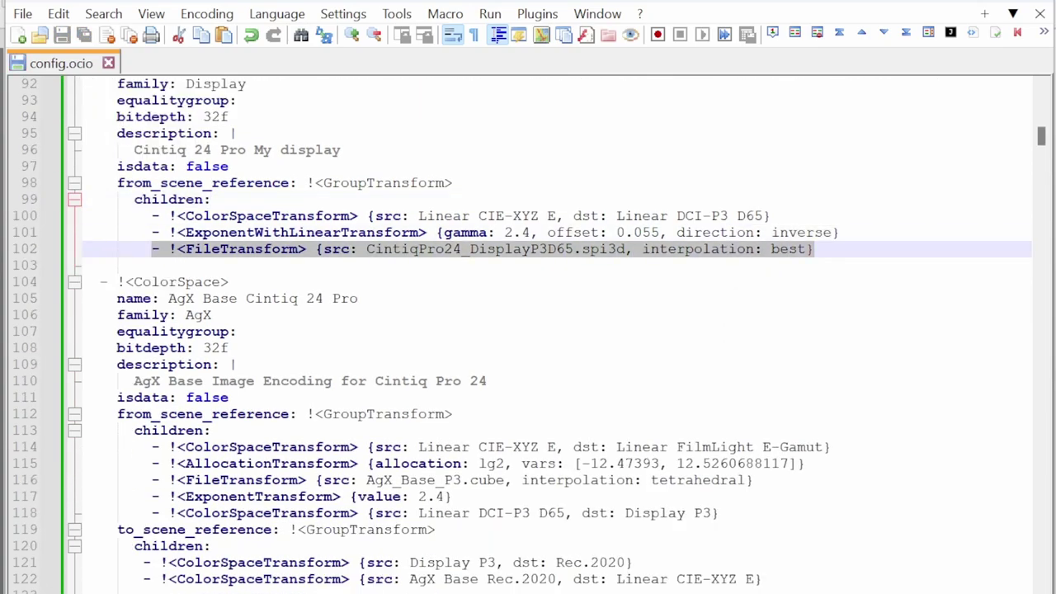
scroll(520, 334, "down", 3)
double_click(181, 149)
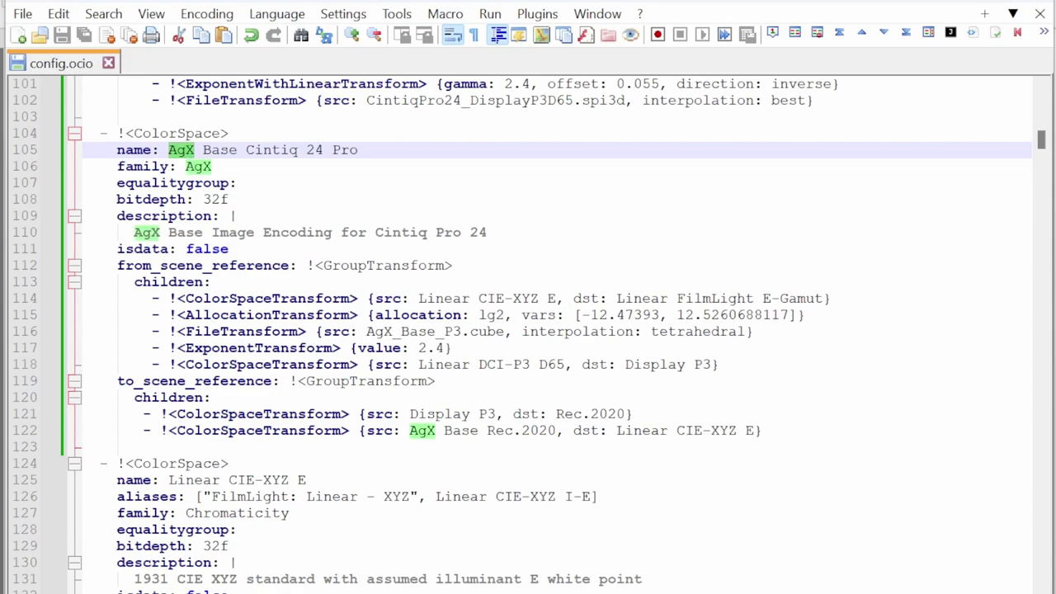
left_click(719, 364)
key("Return")
key("ctrl+v")
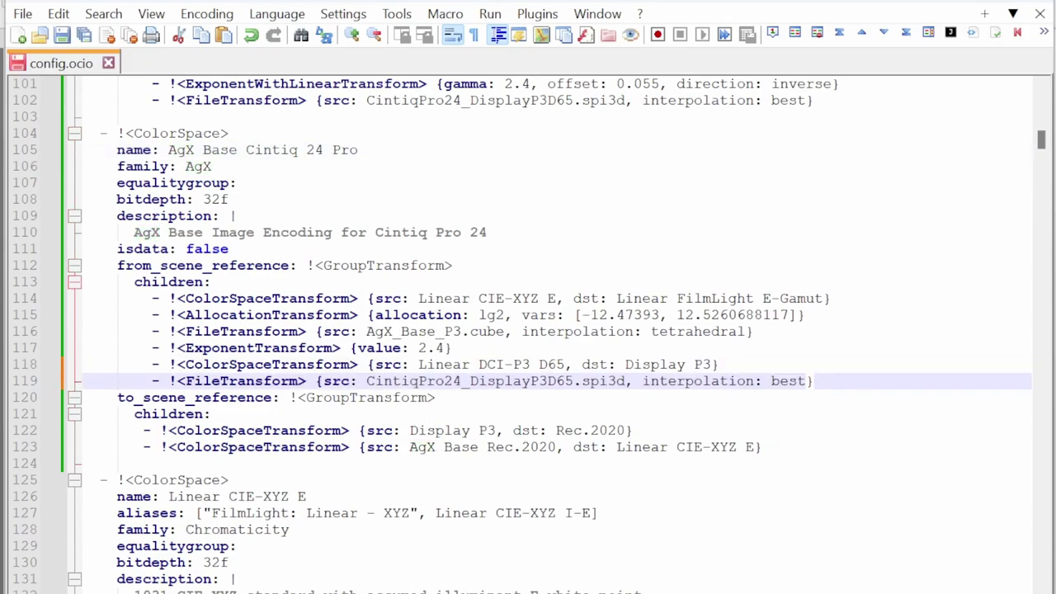
scroll(528, 331, "up", 3)
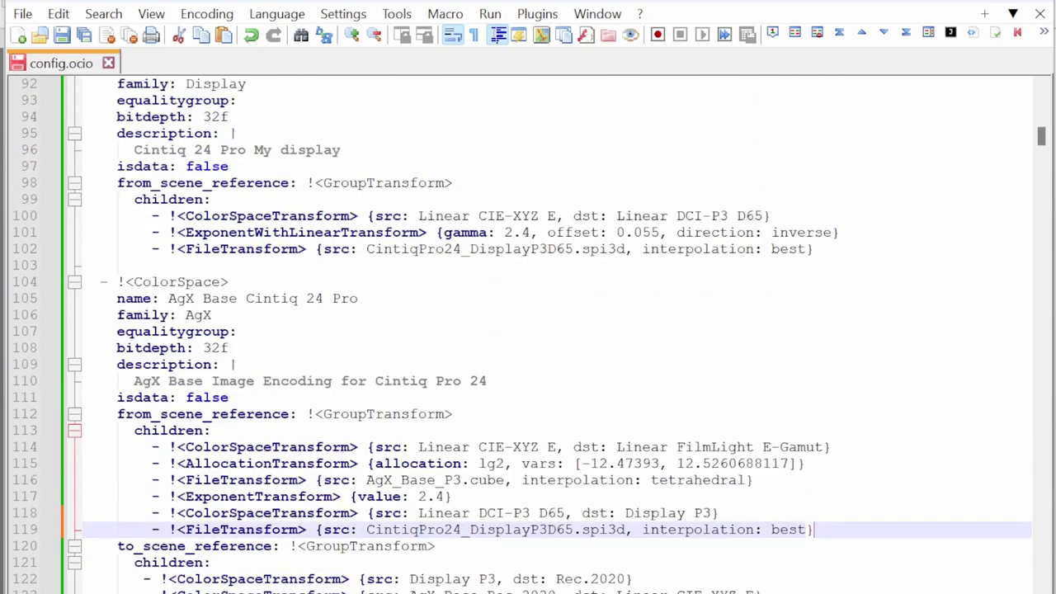
Paste the CintiqPro24_DisplayP3D65.spi3d FileTransform as the first child of AgX Base Cintiq 24 Pro's to_scene_reference and align its indentation with the lines below
left_click_drag(150, 182, 228, 369)
scroll(203, 234, "down", 3)
scroll(232, 373, "down", 2)
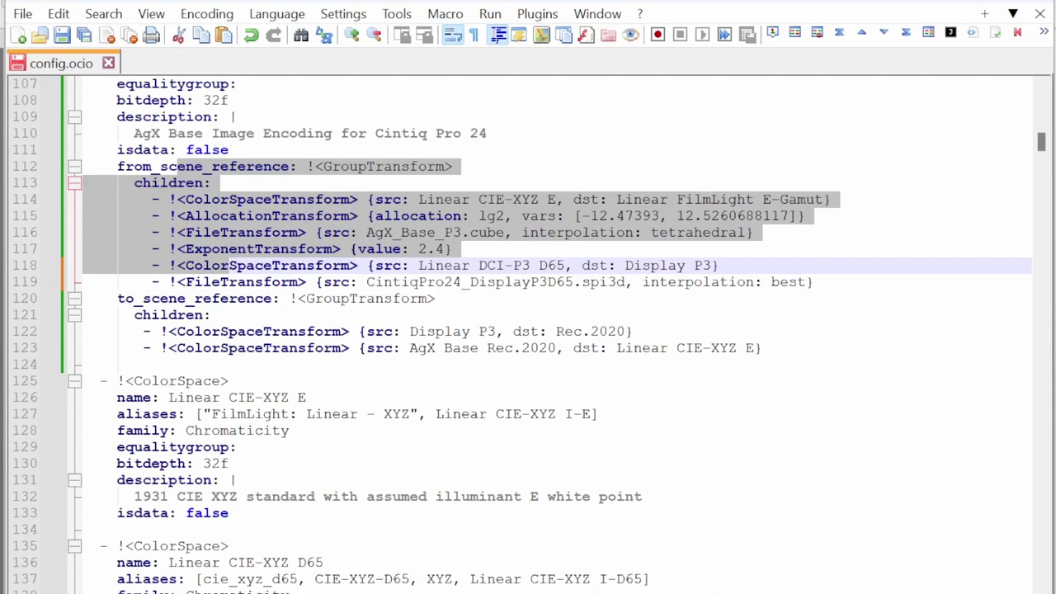
left_click_drag(117, 298, 142, 364)
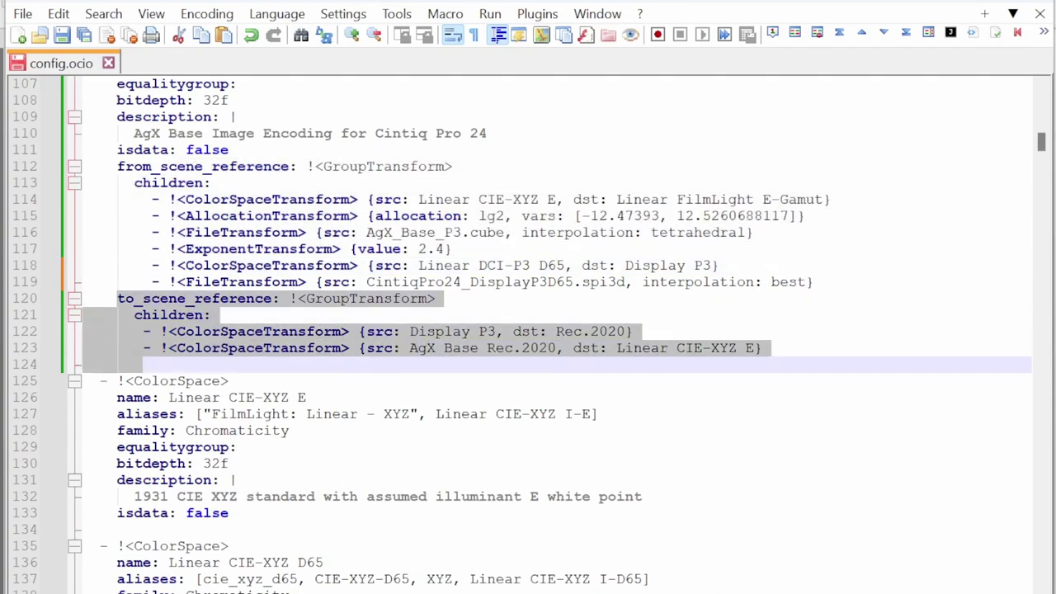
left_click(320, 315)
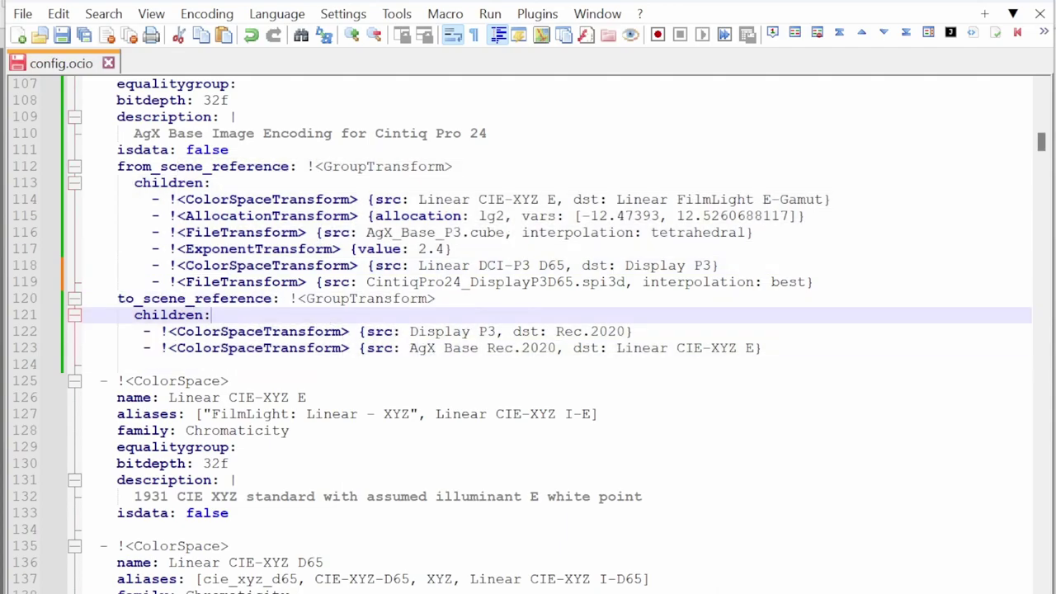
key("Return")
key("ctrl+v")
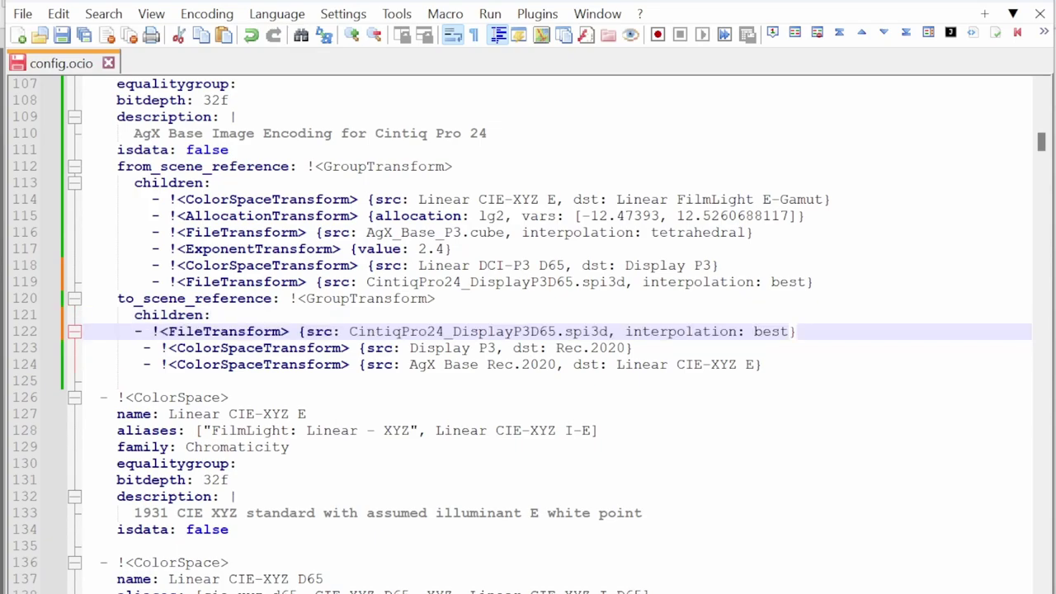
key("Home")
key("ctrl+Right")
key("ctrl+Right")
key("ctrl+Right")
key("ctrl+Right")
key("ctrl+Right")
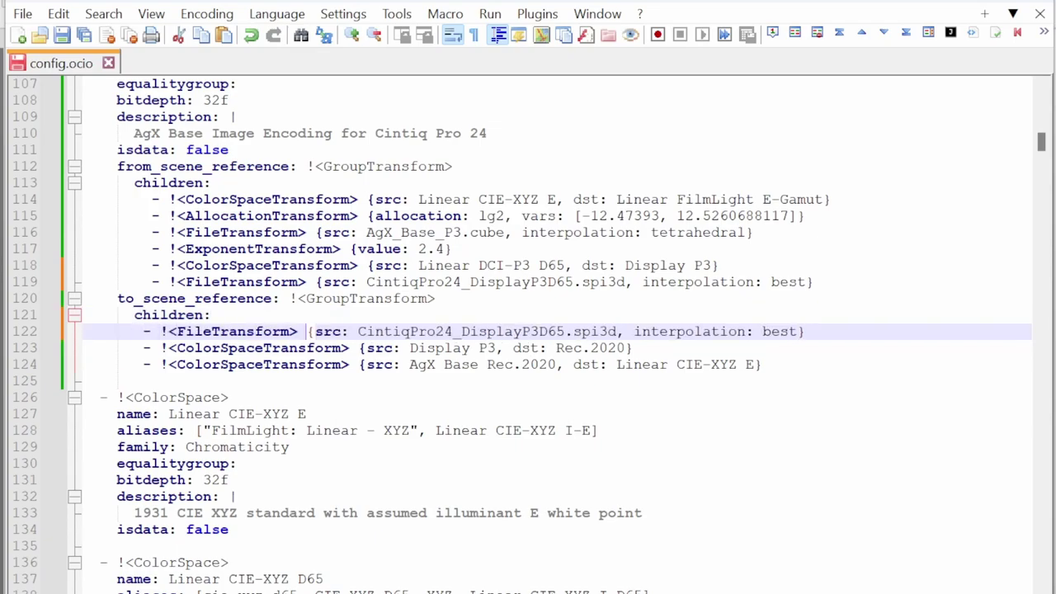
Add direction: inverse to the FileTransform in AgX Base Cintiq 24 Pro's to_scene_reference and save config.ocio
key("End")
key("Left")
type(", direction")
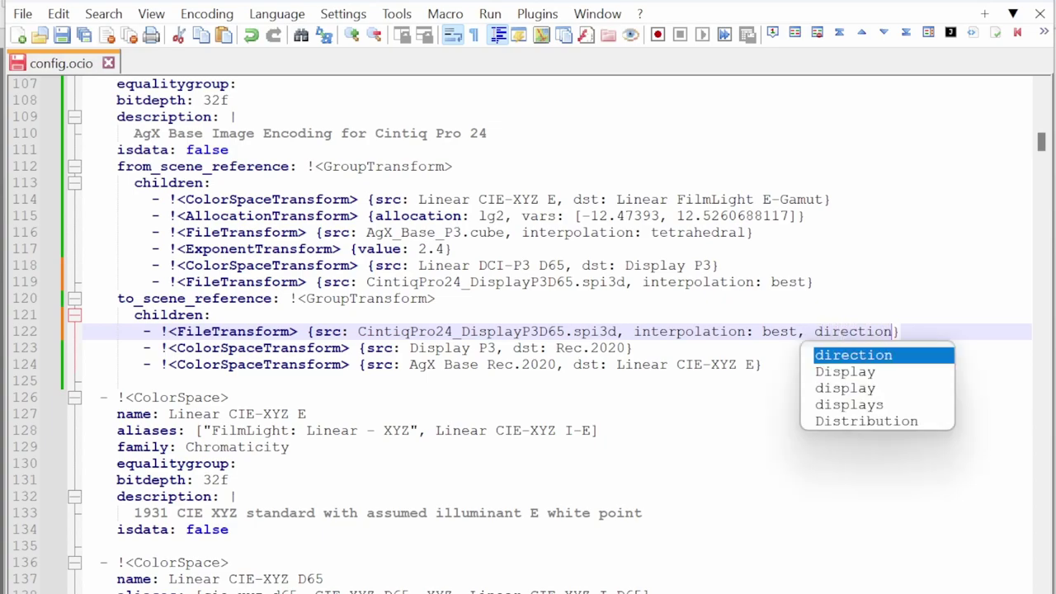
type(": inverse")
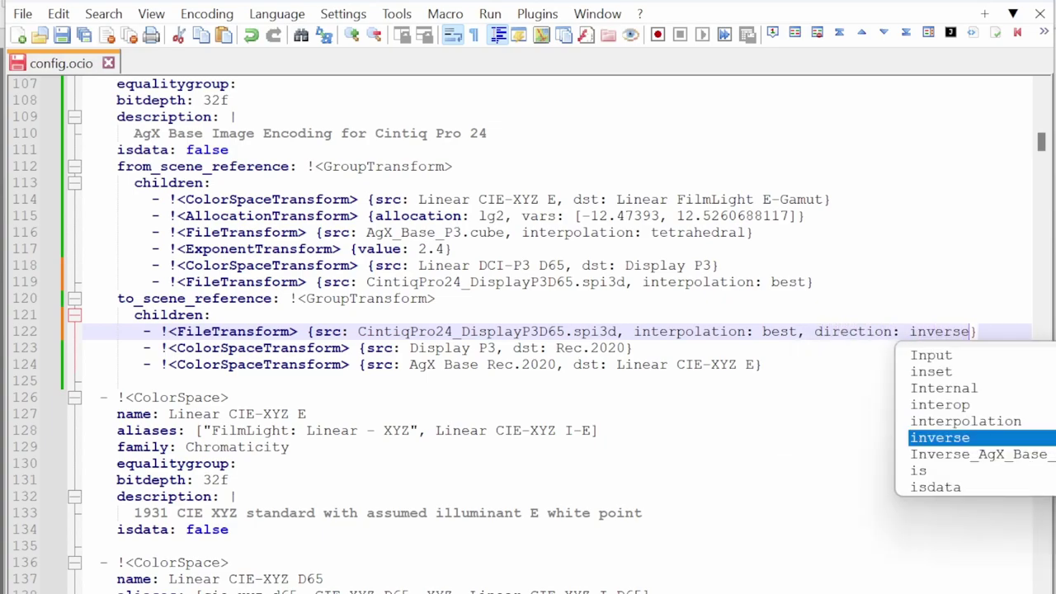
left_click(565, 282)
key("ctrl+s")
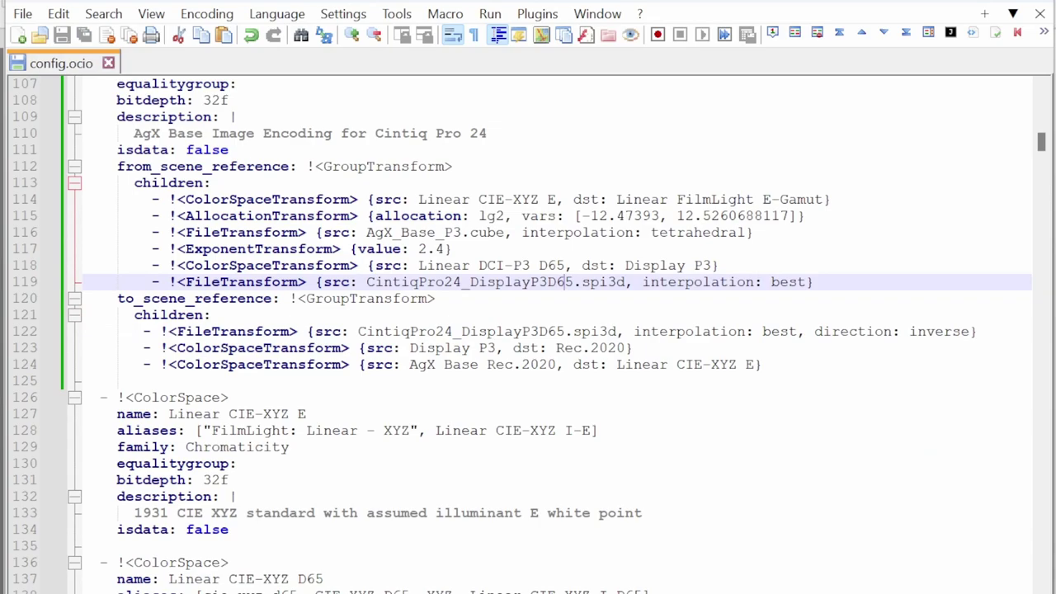
Cut the to_scene_reference block from AgX Base Cintiq 24 Pro and paste it back in the same place
left_click_drag(763, 364, 36, 306)
key("ctrl+x")
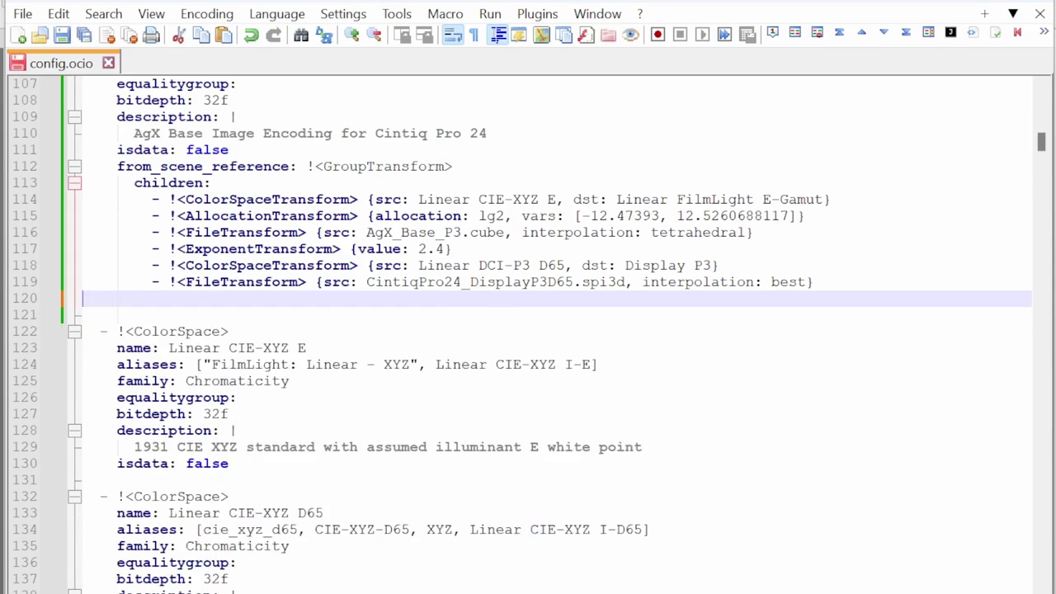
key("ctrl+v")
left_click(211, 315)
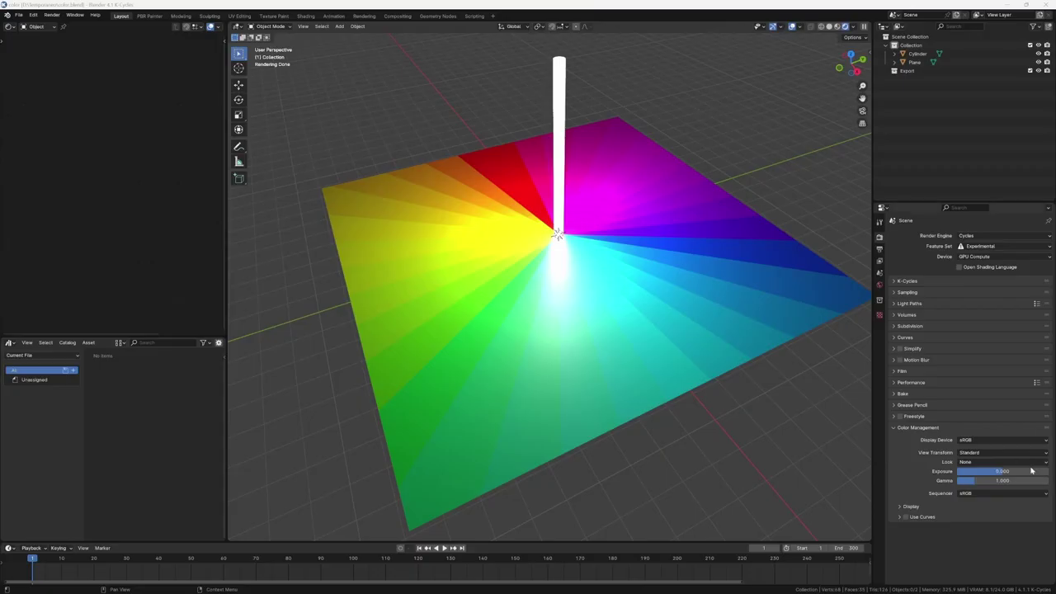
Switch to the color scene in Blender and set the display device to Display P3, followed by Cintiq 24 Pro
left_click(995, 442)
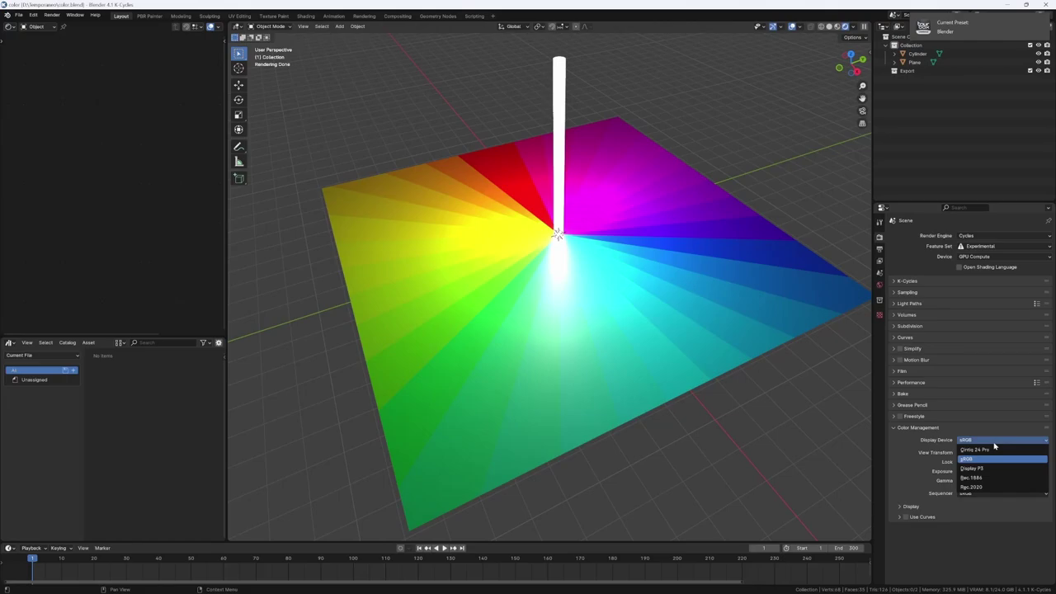
left_click(993, 468)
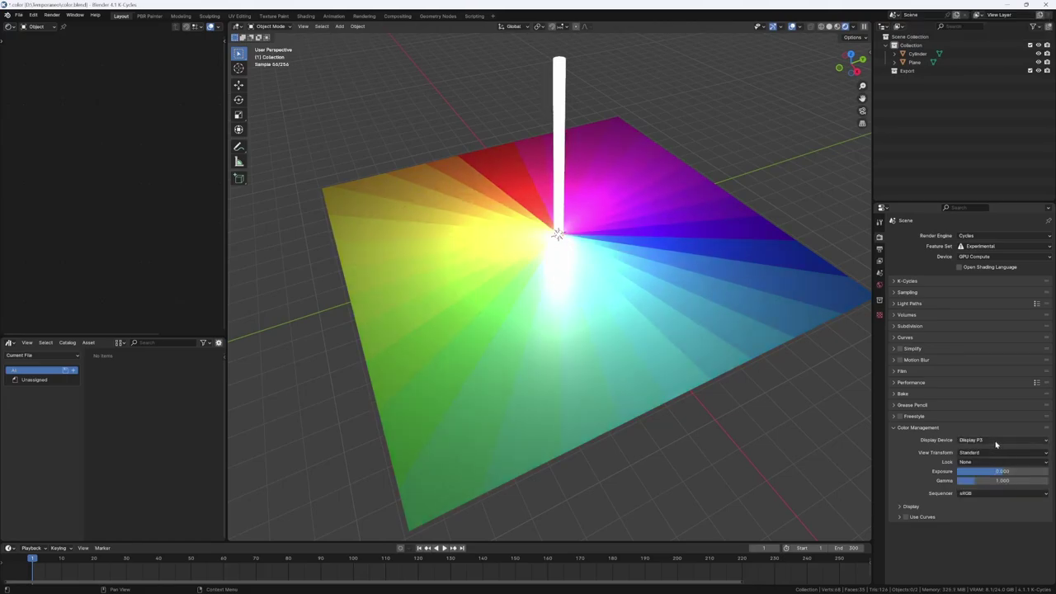
left_click(997, 443)
left_click(997, 452)
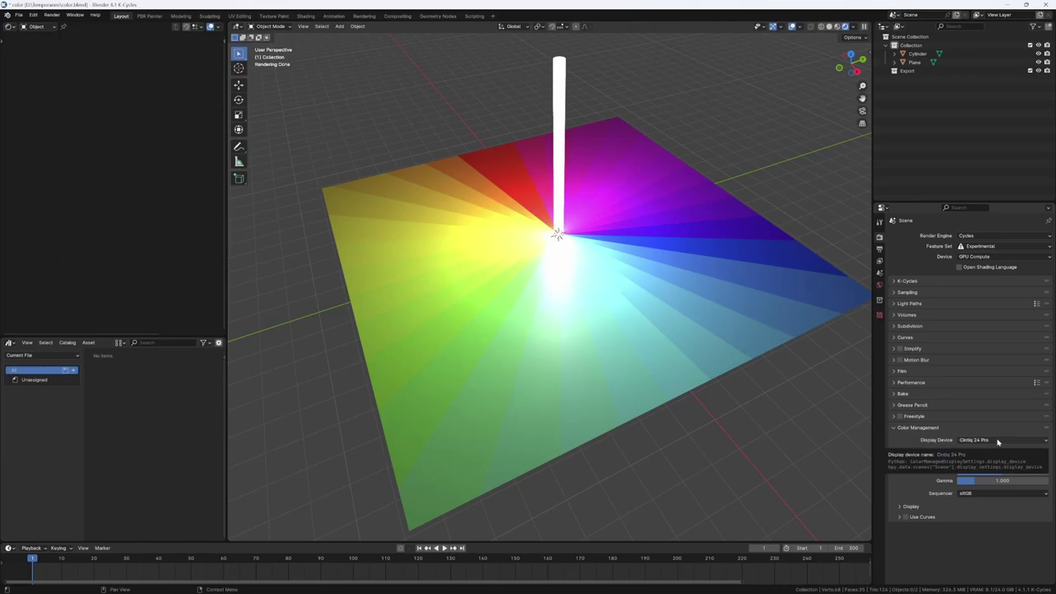
Compare the render by switching the display device back to Display P3 and returning to Cintiq 24 Pro
left_click(990, 442)
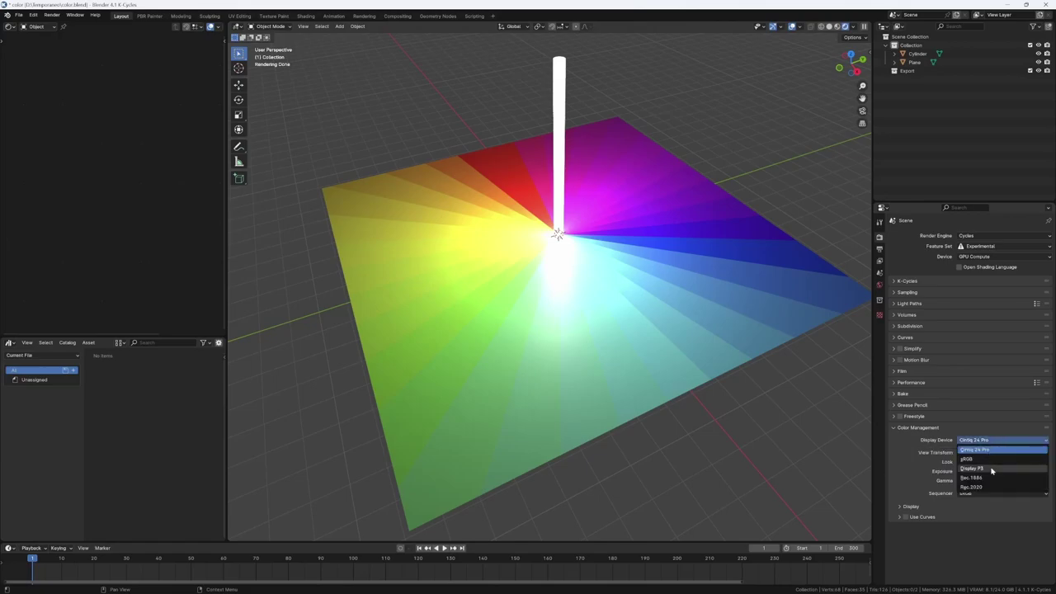
left_click(992, 469)
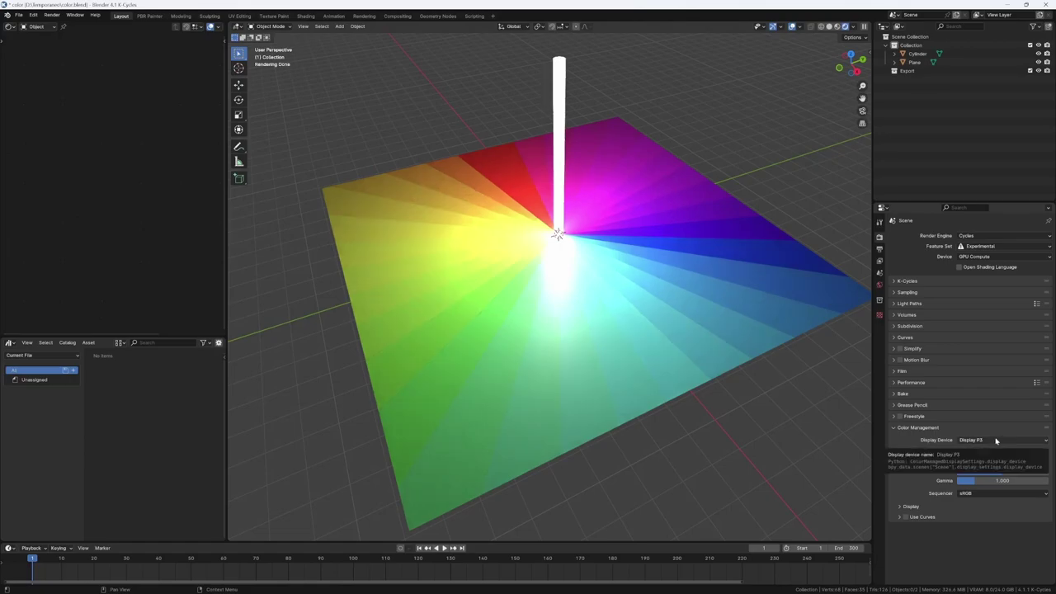
left_click(996, 441)
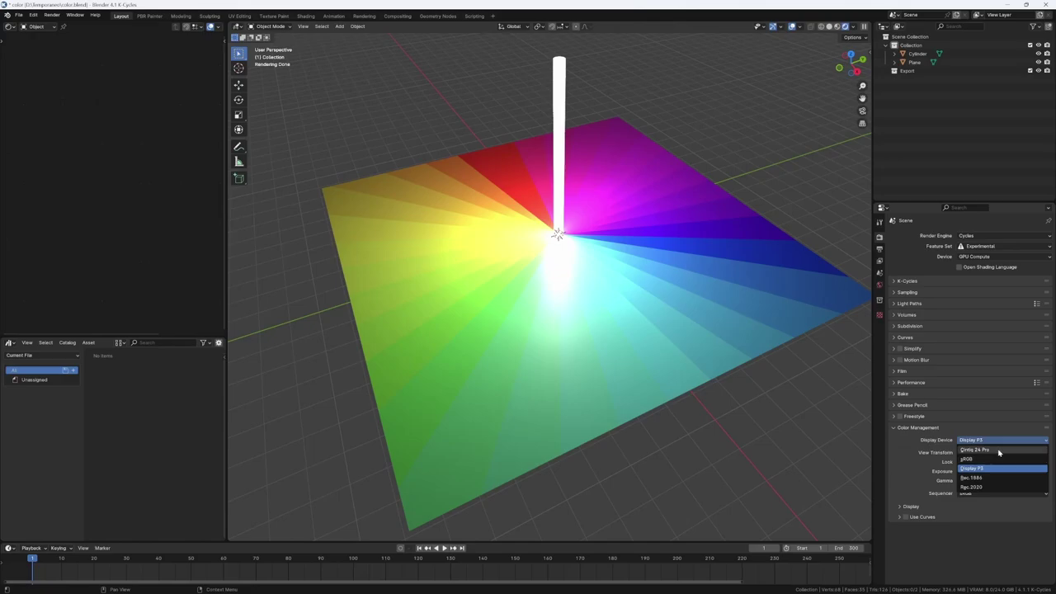
left_click(999, 450)
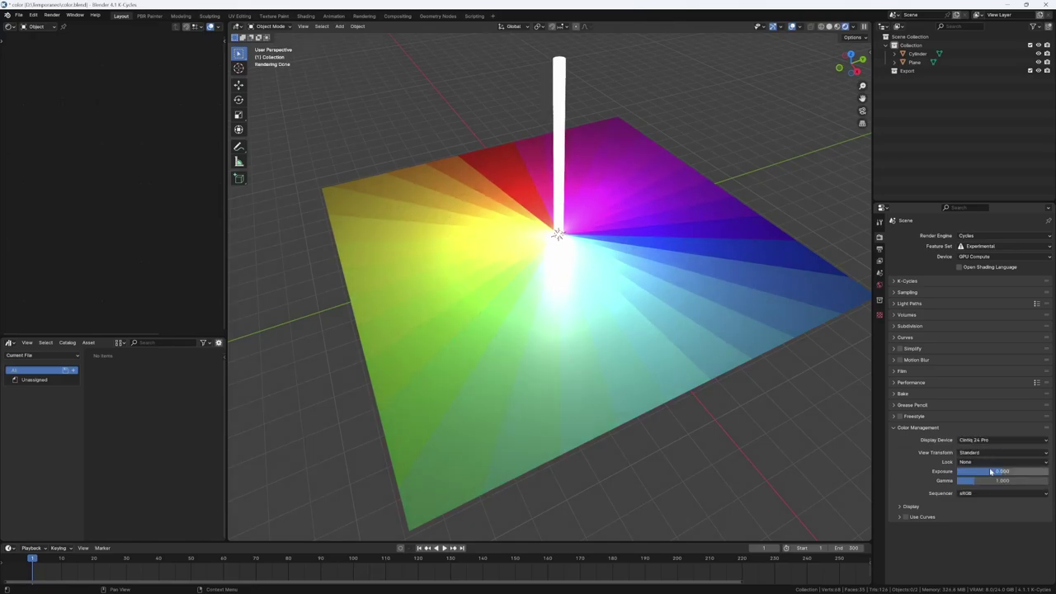
Set the view transform to AgX for the Cintiq 24 Pro display
left_click(981, 453)
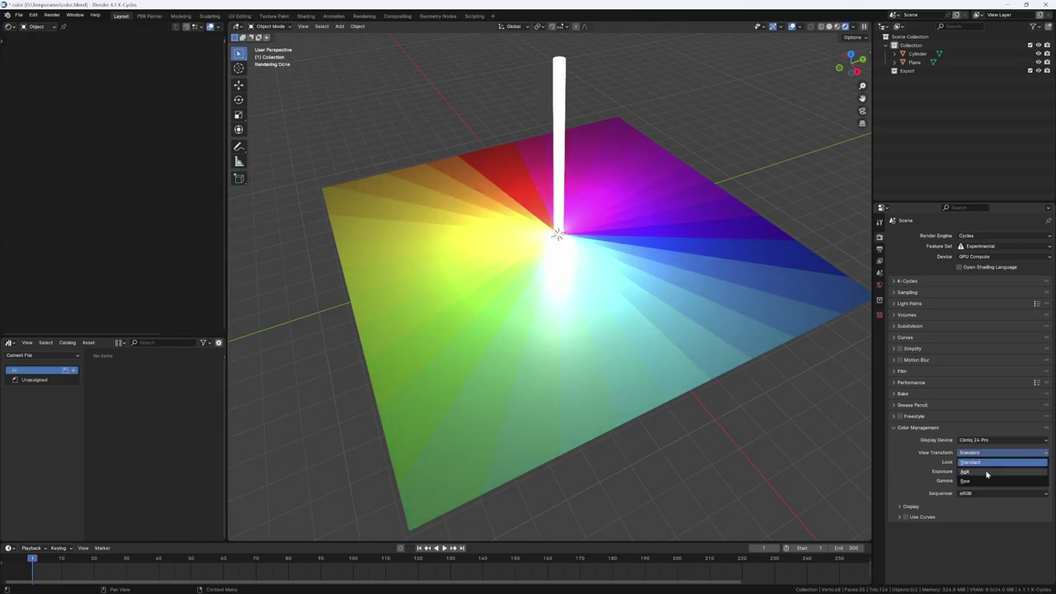
left_click(987, 472)
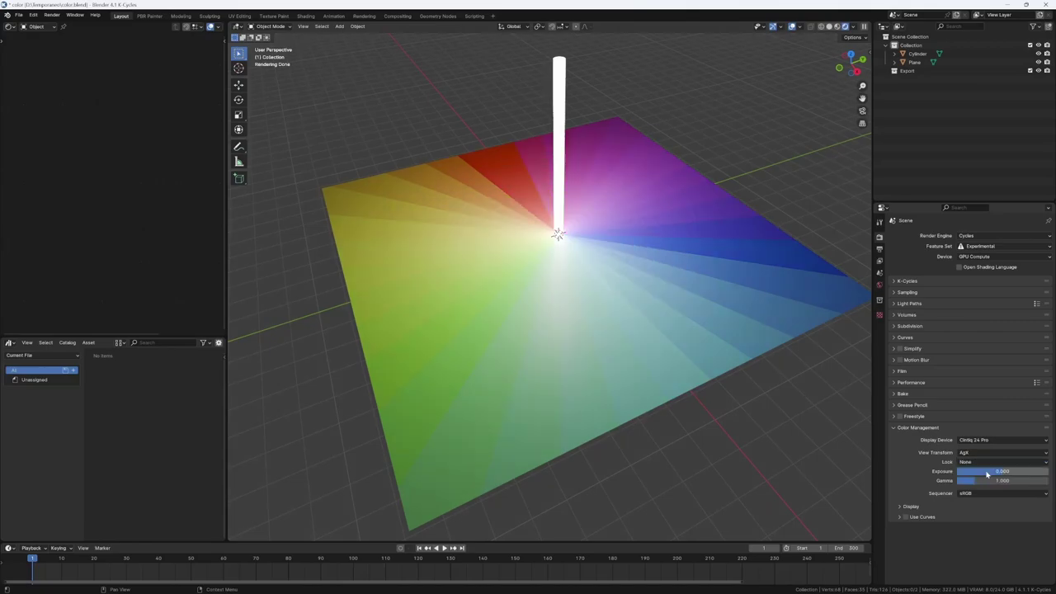